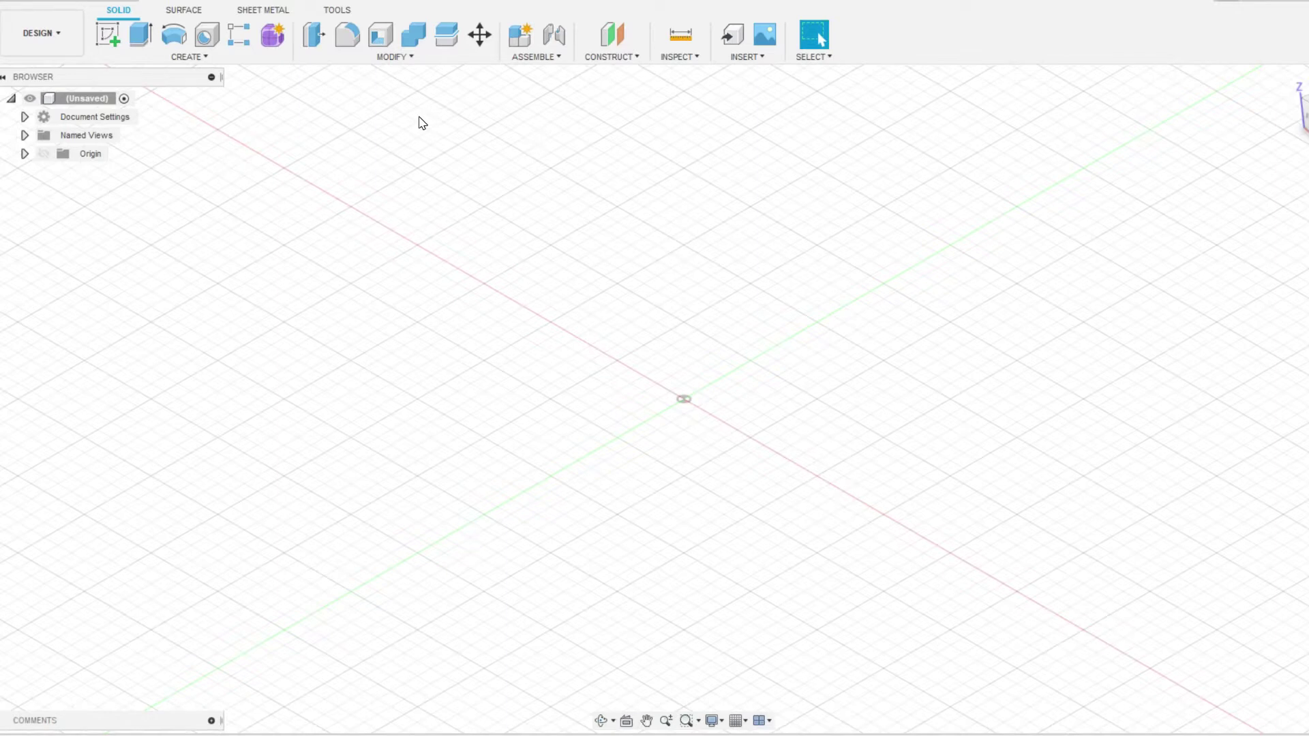
Step: Sketch on the XY ground plane a 50 × 50 mm centre rectangle anchored at the origin
left_click(107, 34)
left_click(767, 397)
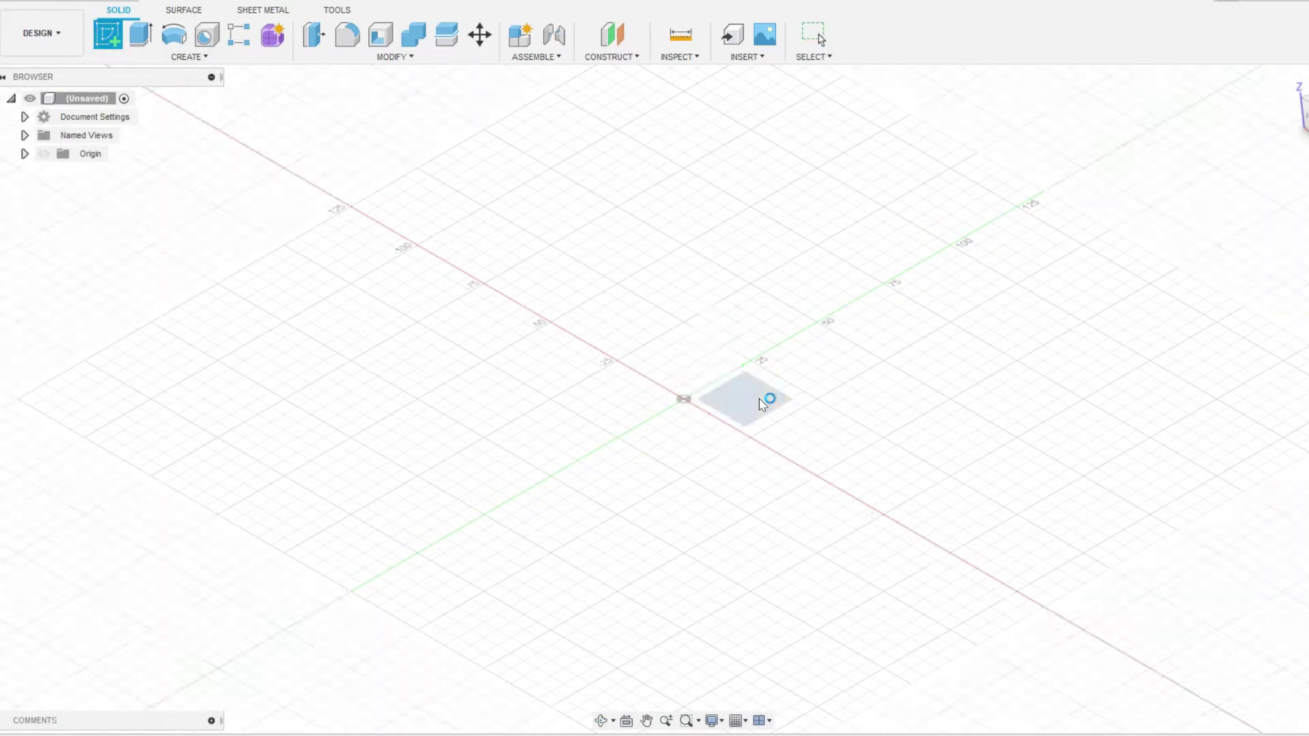
key("s")
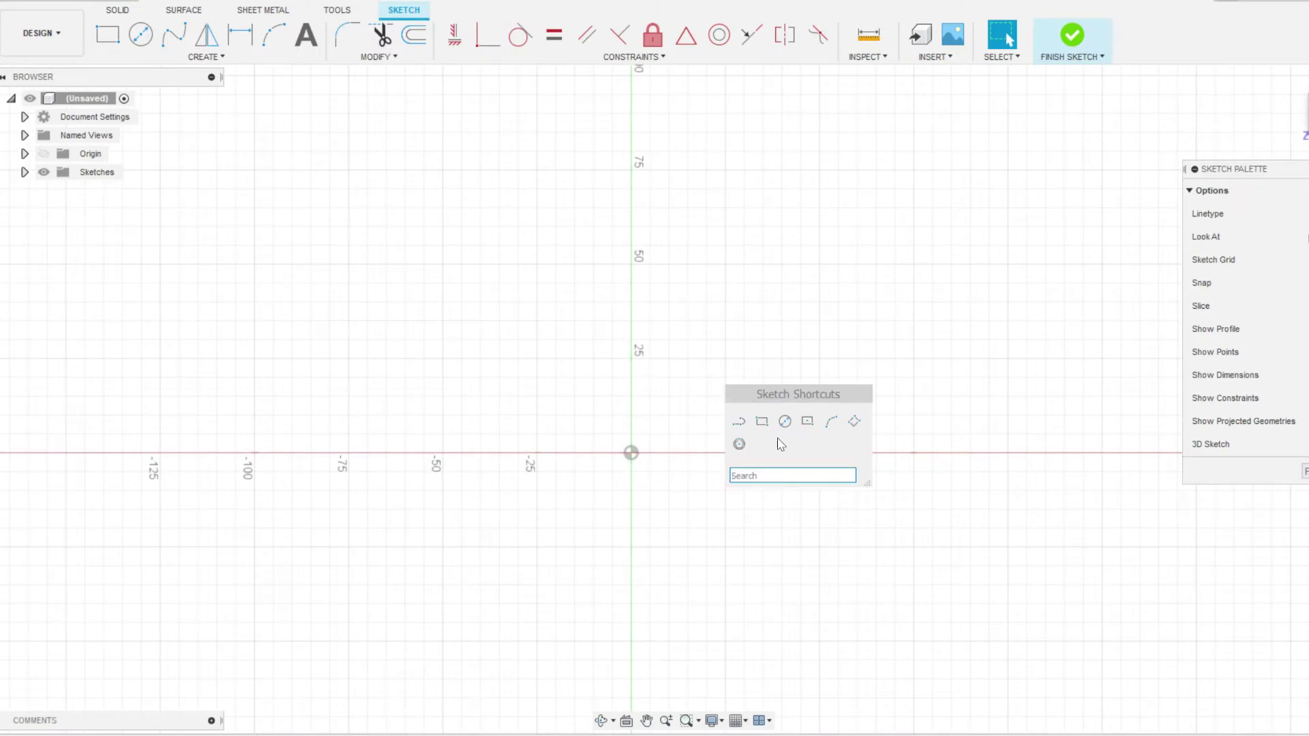
left_click(806, 421)
left_click(628, 456)
type("50")
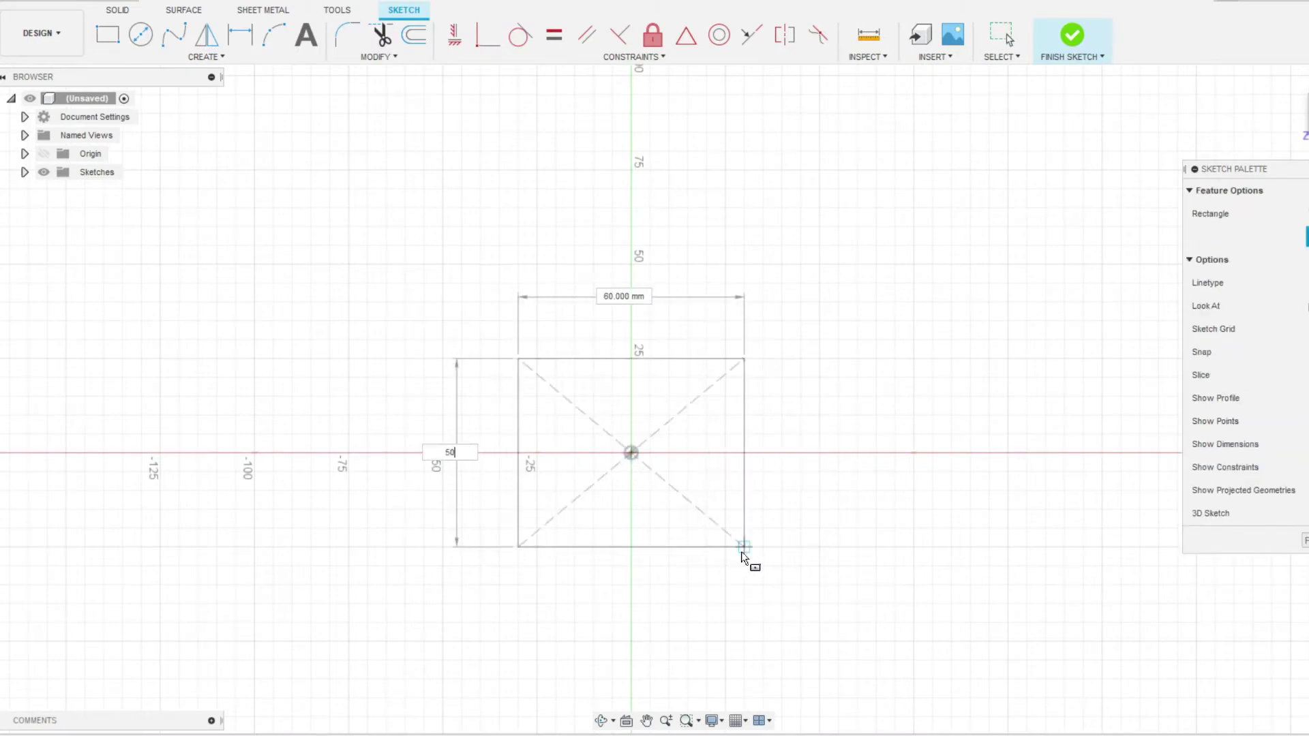
key("Tab")
type("50")
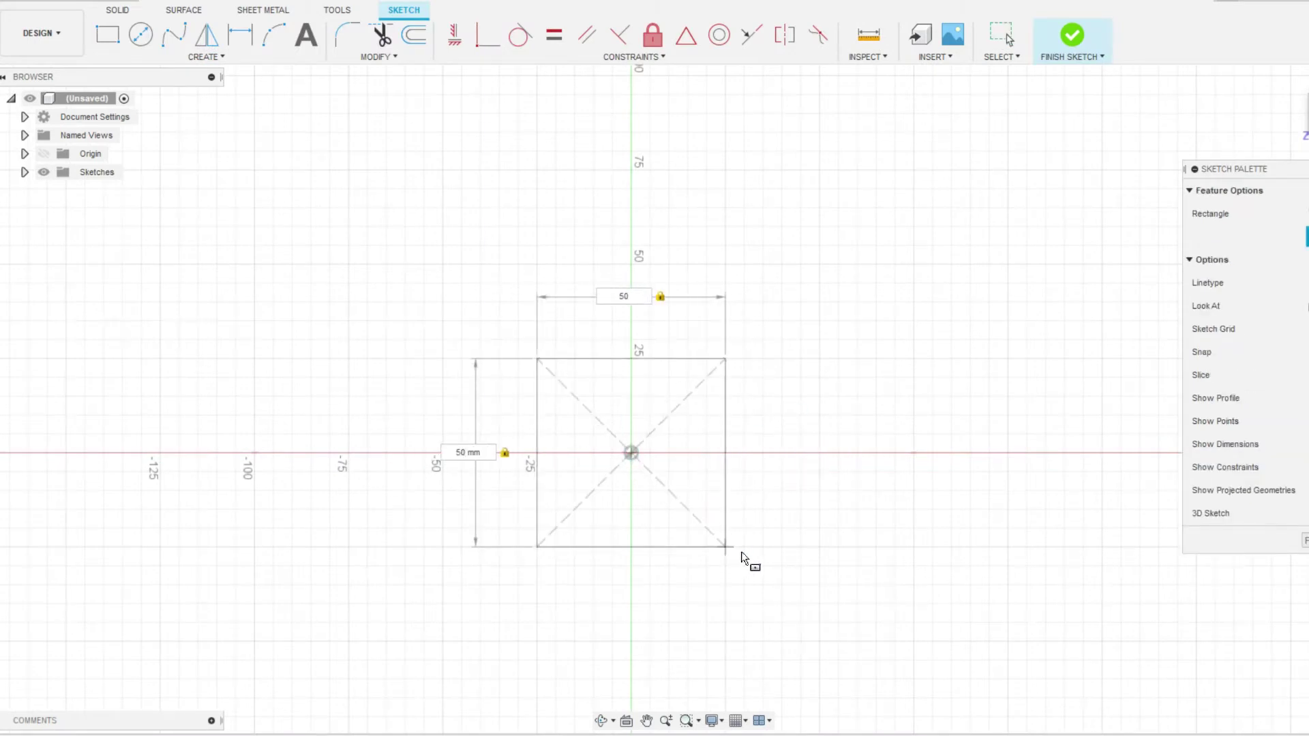
key("Return")
scroll(542, 536, "down", 1)
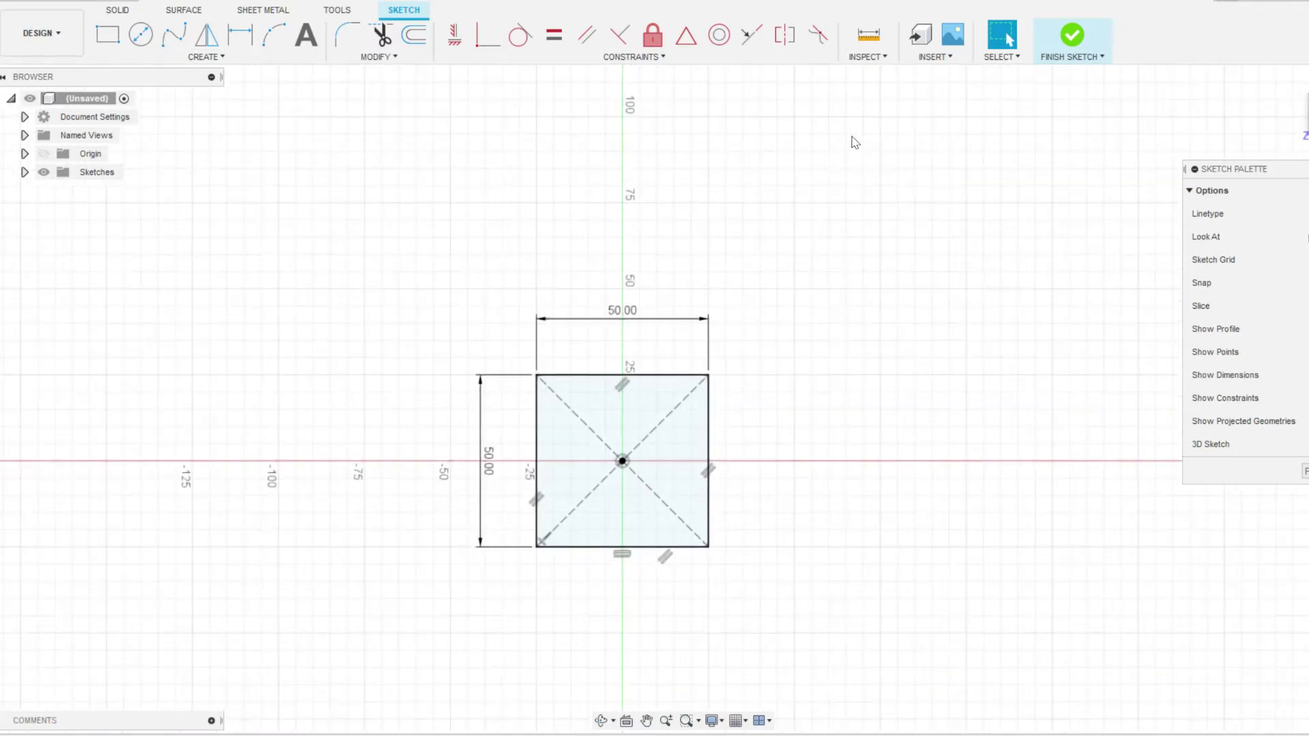
Step: Insert the Superman image as a canvas on the square, scaled to 2.803 with higher opacity
left_click(953, 35)
left_click(641, 425)
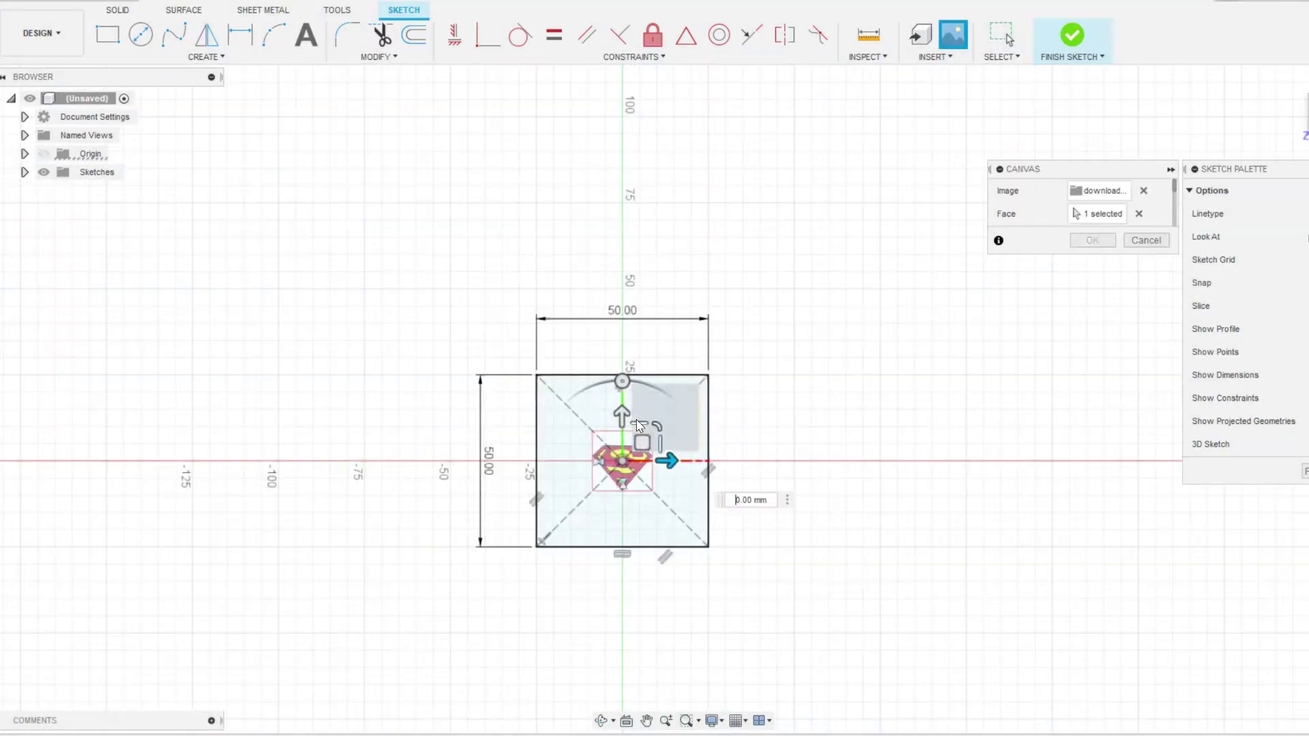
left_click_drag(691, 396, 727, 345)
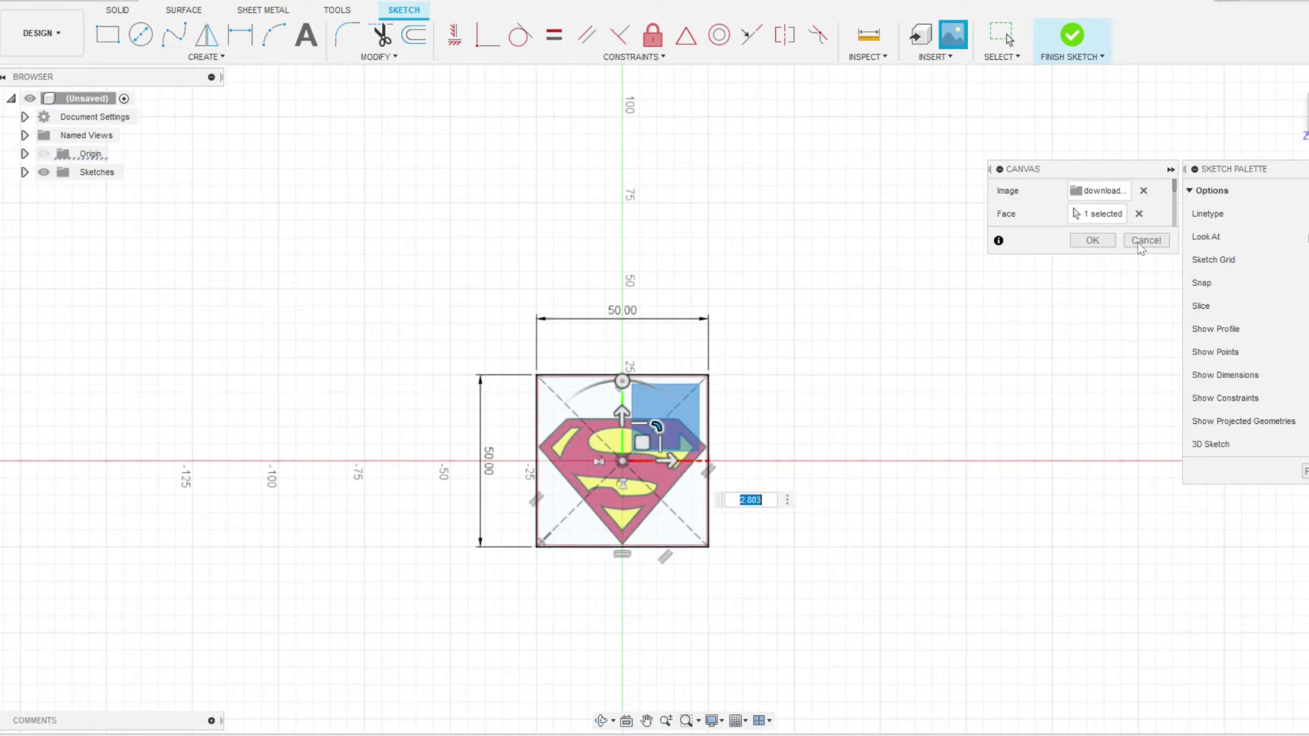
scroll(1175, 191, "down", 2)
left_click_drag(1091, 196, 1129, 205)
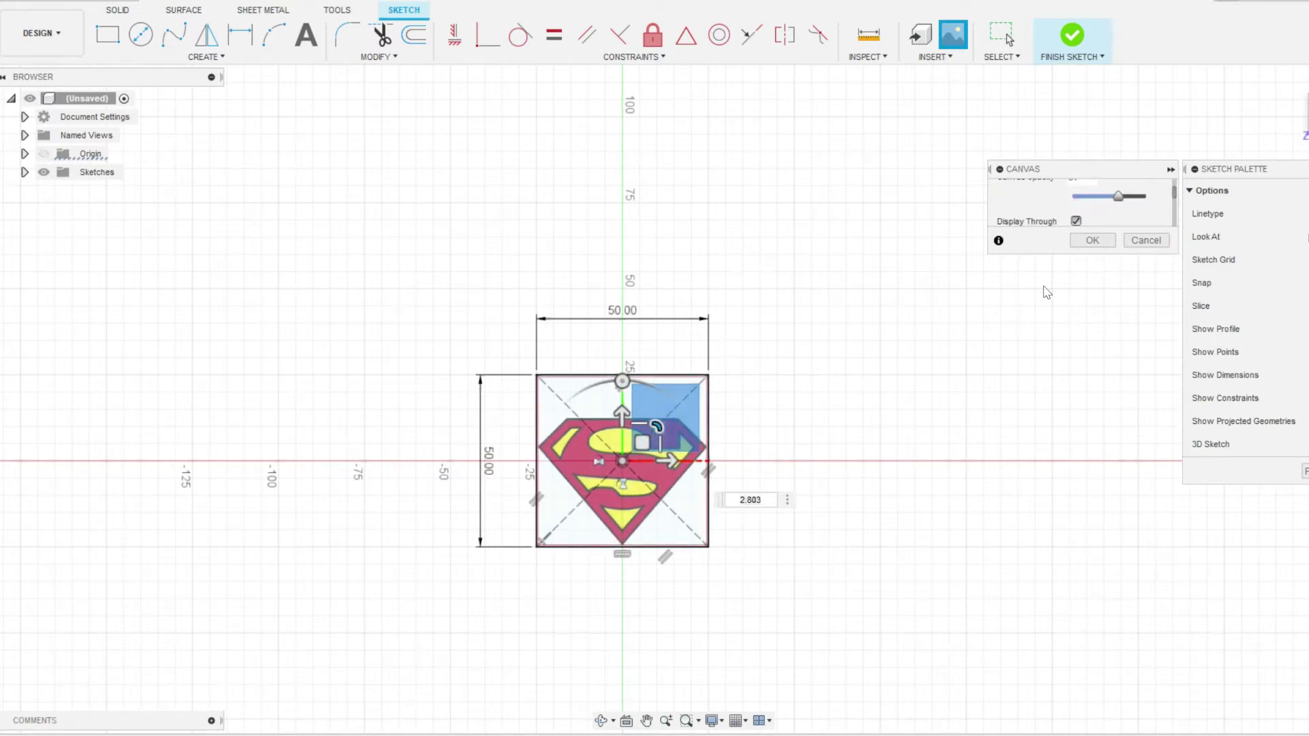
left_click(1099, 243)
Step: Zoom in and pan to centre the logo in the view
left_click(667, 721)
mouse_move(644, 675)
left_mouse_down()
mouse_move(620, 609)
mouse_move(649, 695)
left_mouse_up()
left_click(646, 721)
left_click_drag(639, 643, 847, 394)
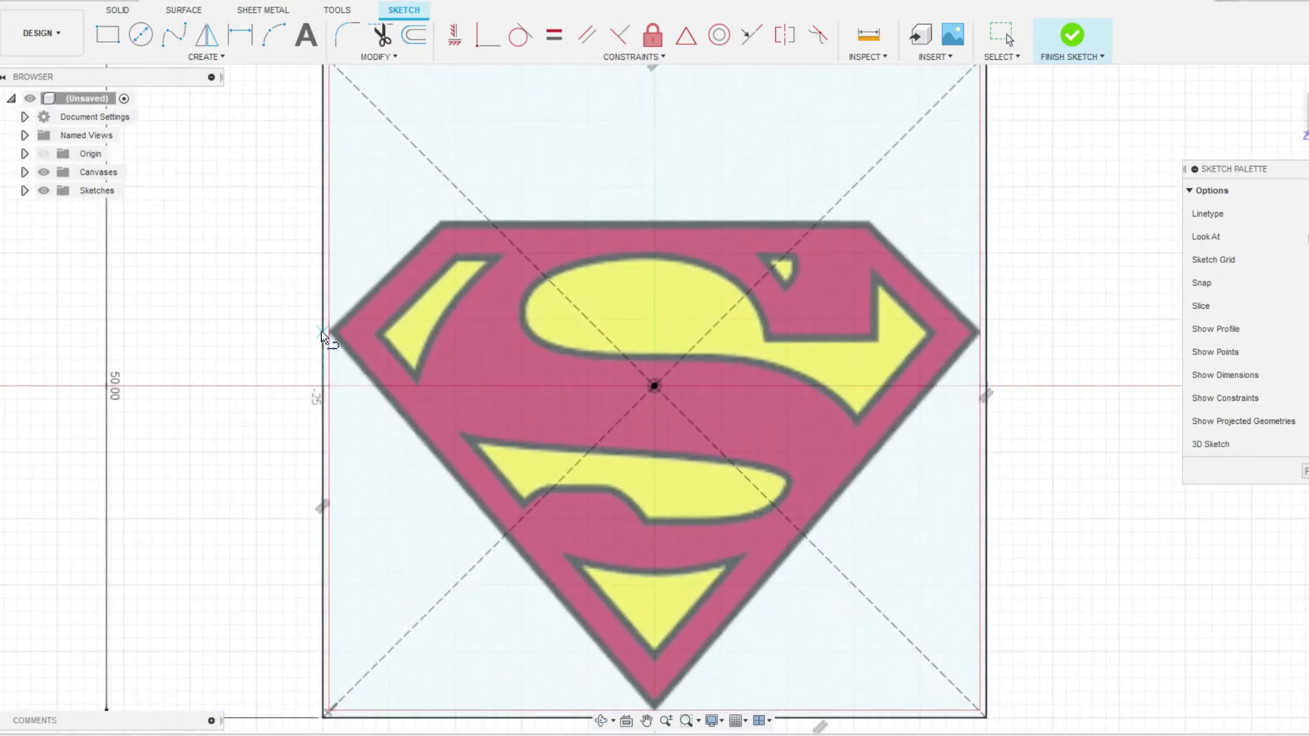
Step: Draw lines from the logo's left vertex to its top-left corner and top centre
left_click(321, 330)
left_click(442, 225)
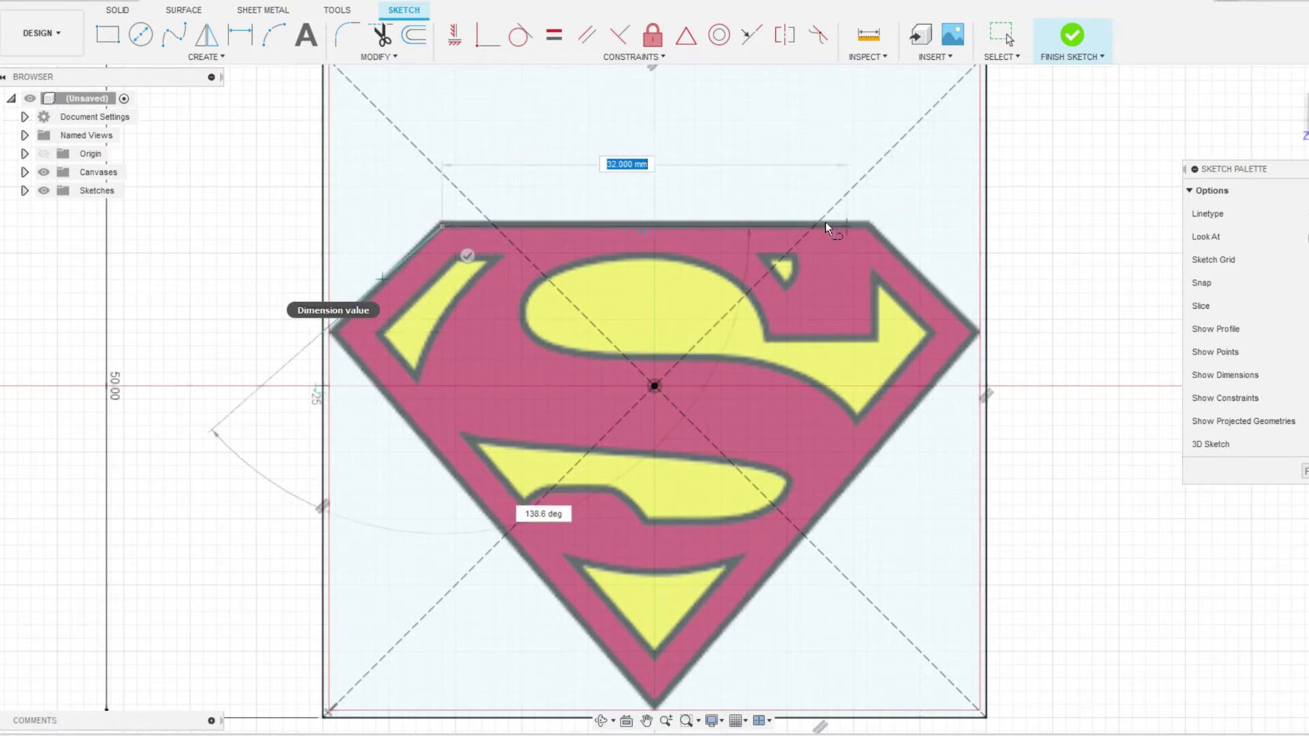
left_click(655, 224)
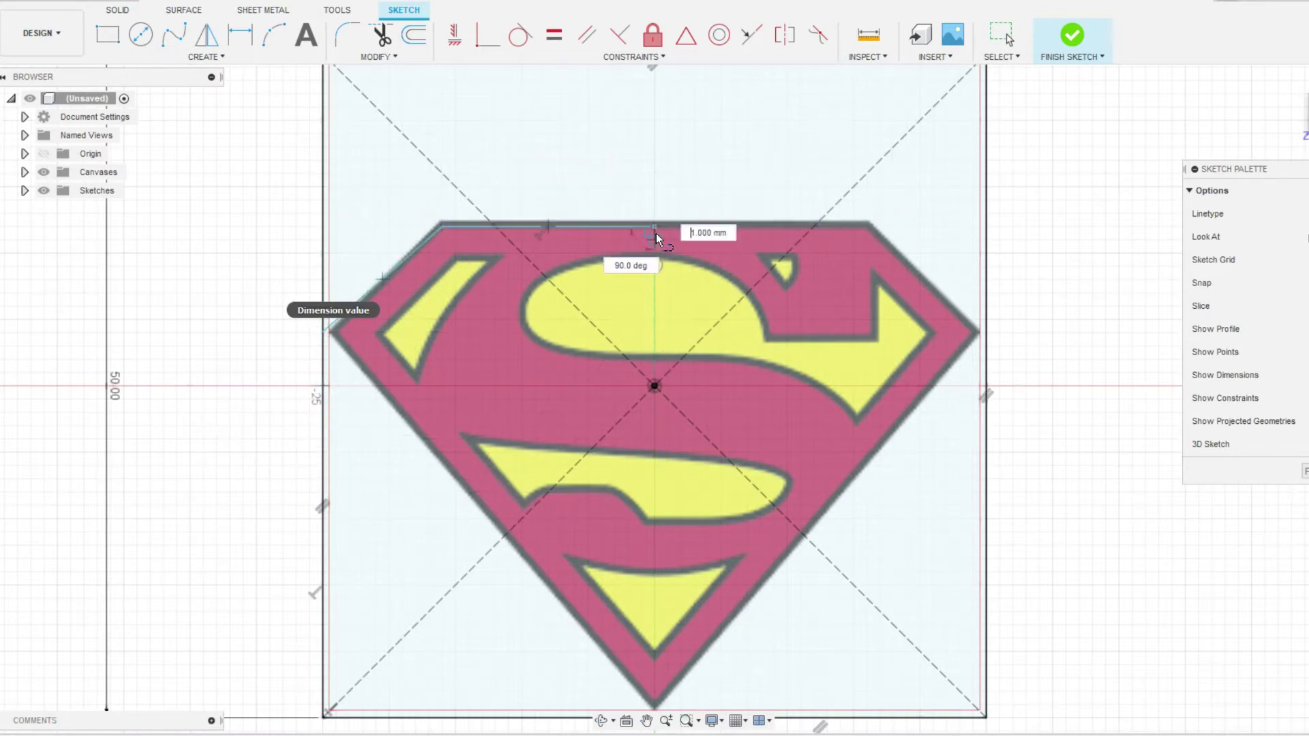
key("Escape")
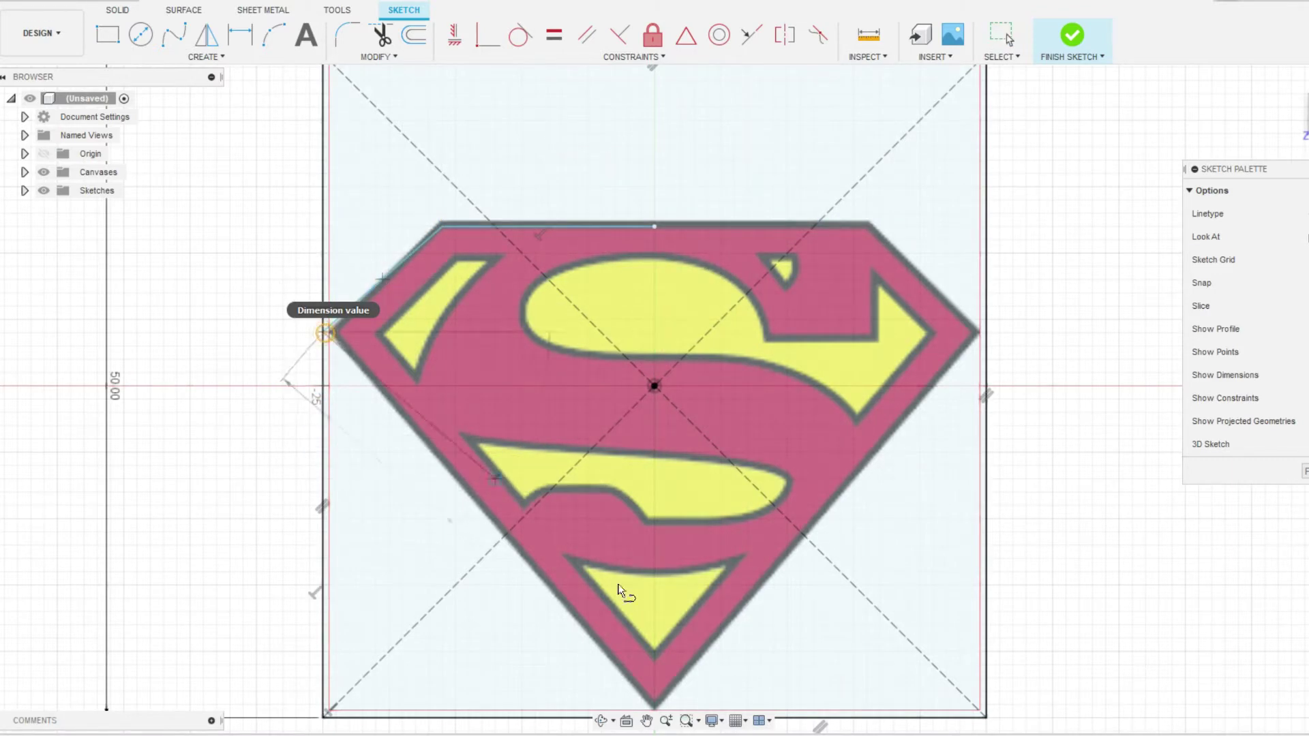
Step: Draw the slanted edge to the bottom vertex and a vertical centre line from top centre
key("Tab")
left_click(666, 720)
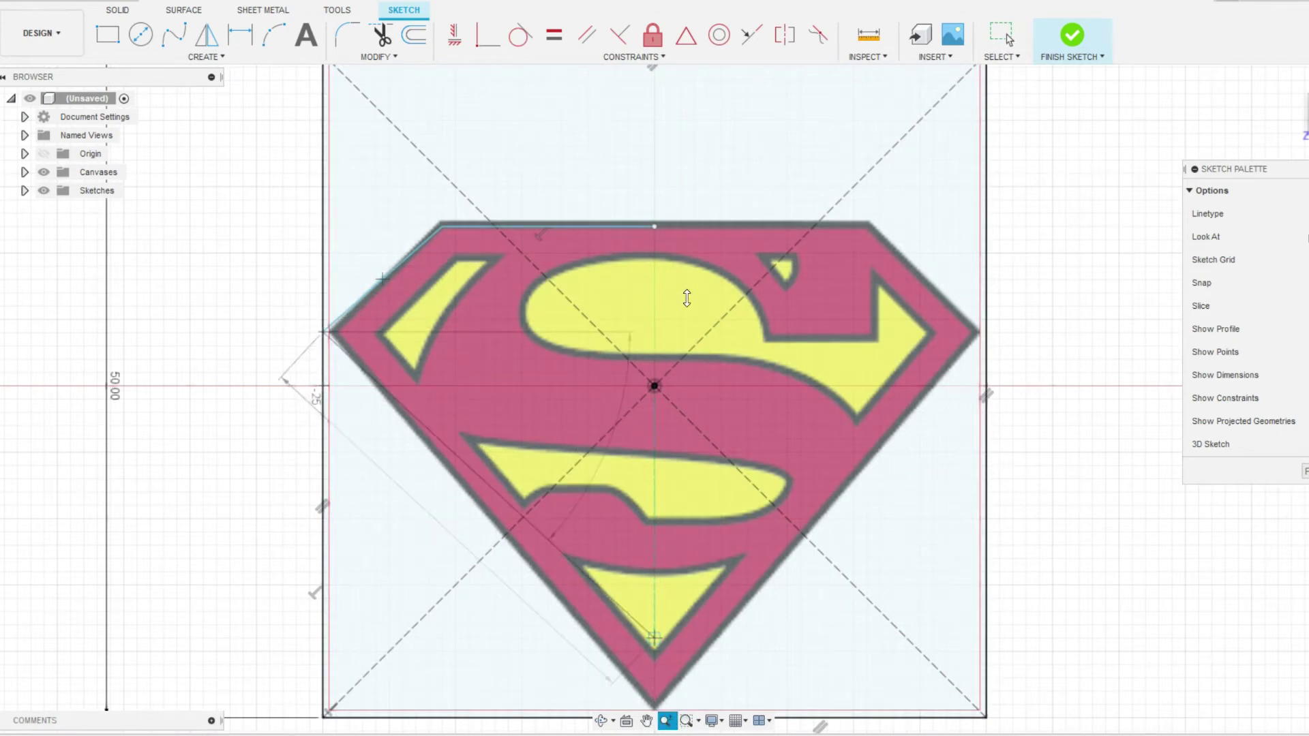
left_click_drag(688, 300, 681, 615)
left_click(665, 616)
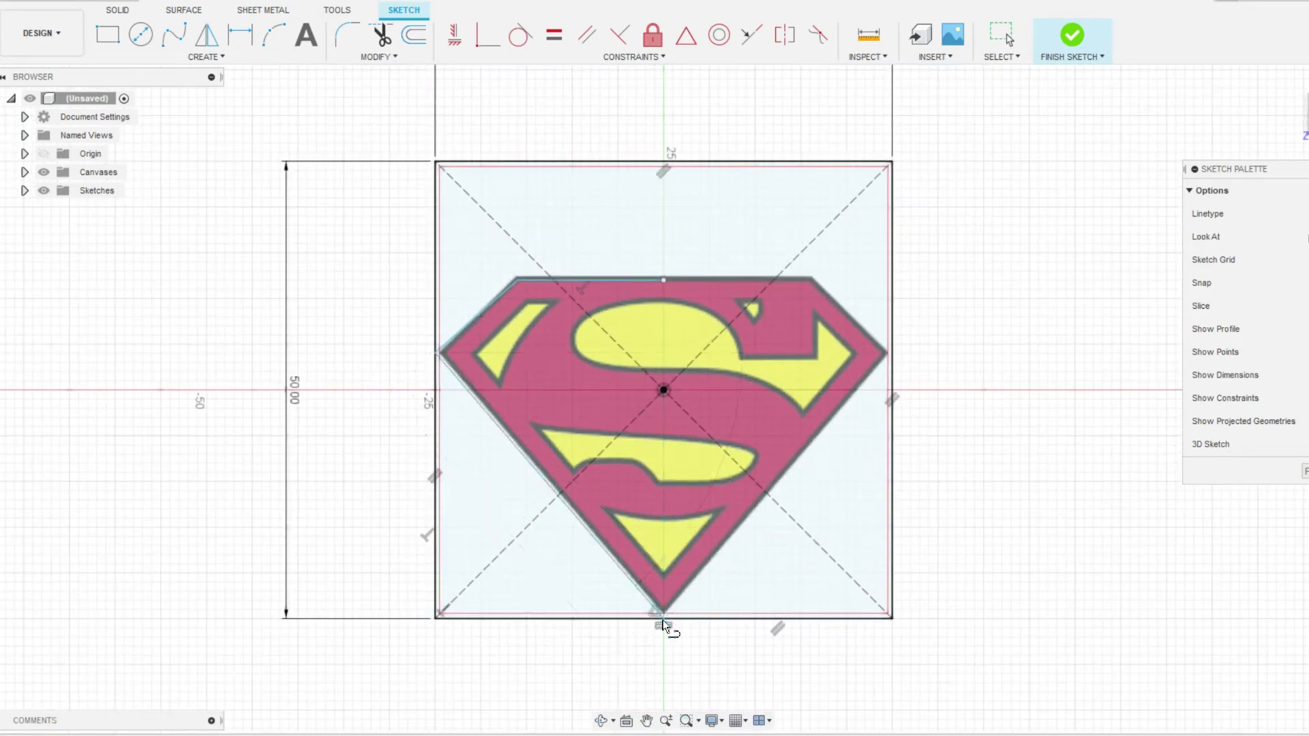
left_click(662, 281)
left_click(664, 616)
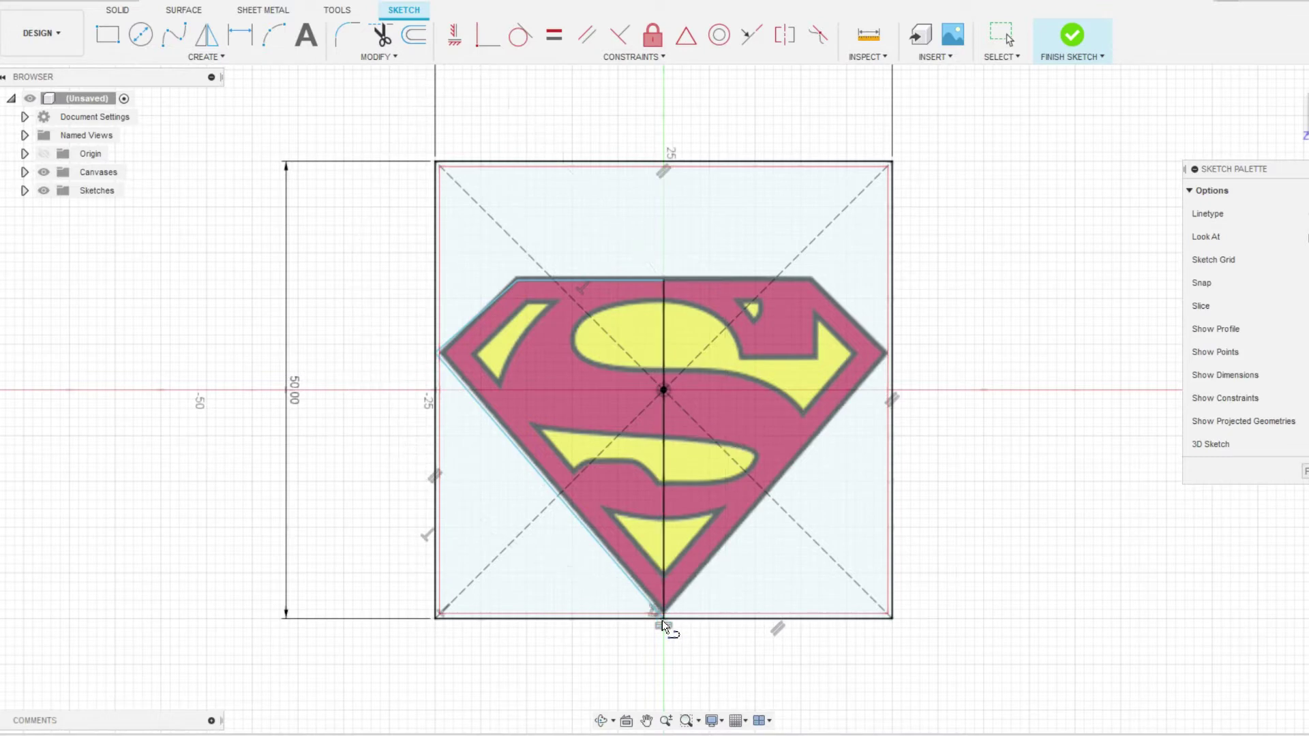
key("Escape")
Step: Mirror the selected left outline edges across the vertical centre line
left_click(223, 57)
left_click(120, 279)
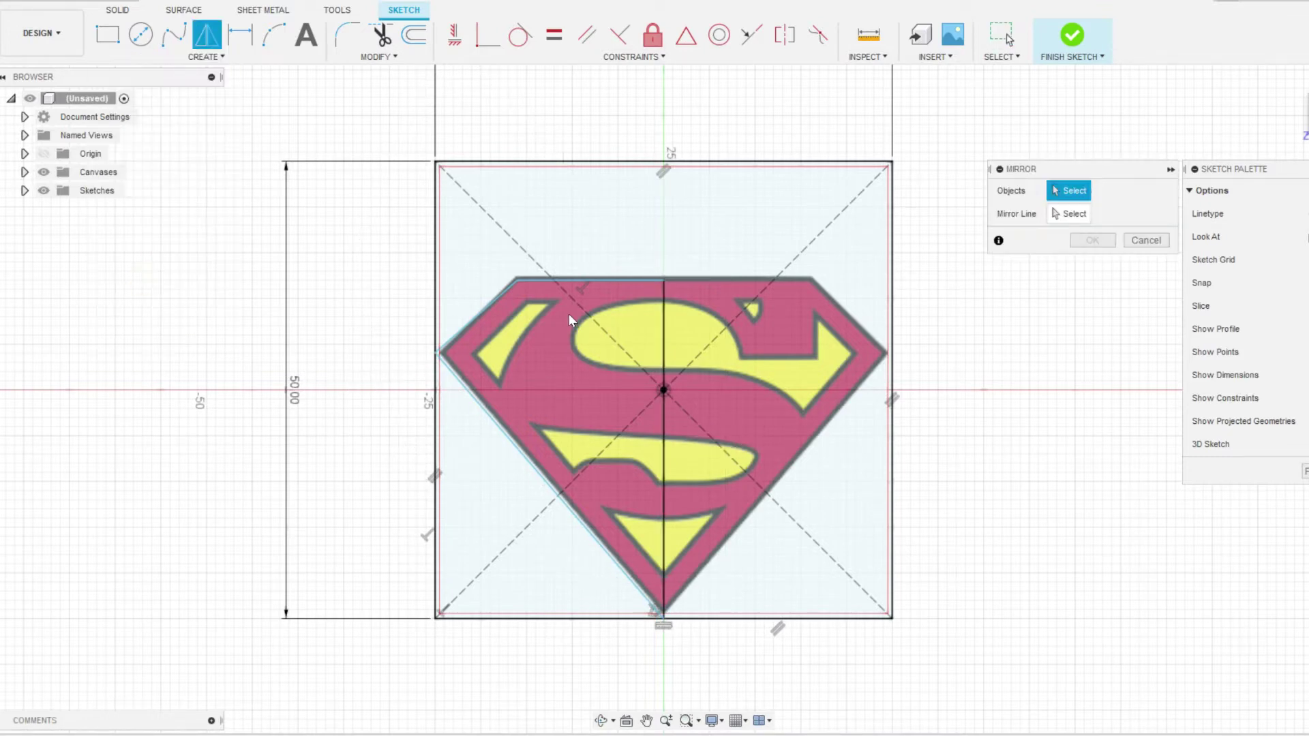
left_click(558, 285)
left_click(1071, 213)
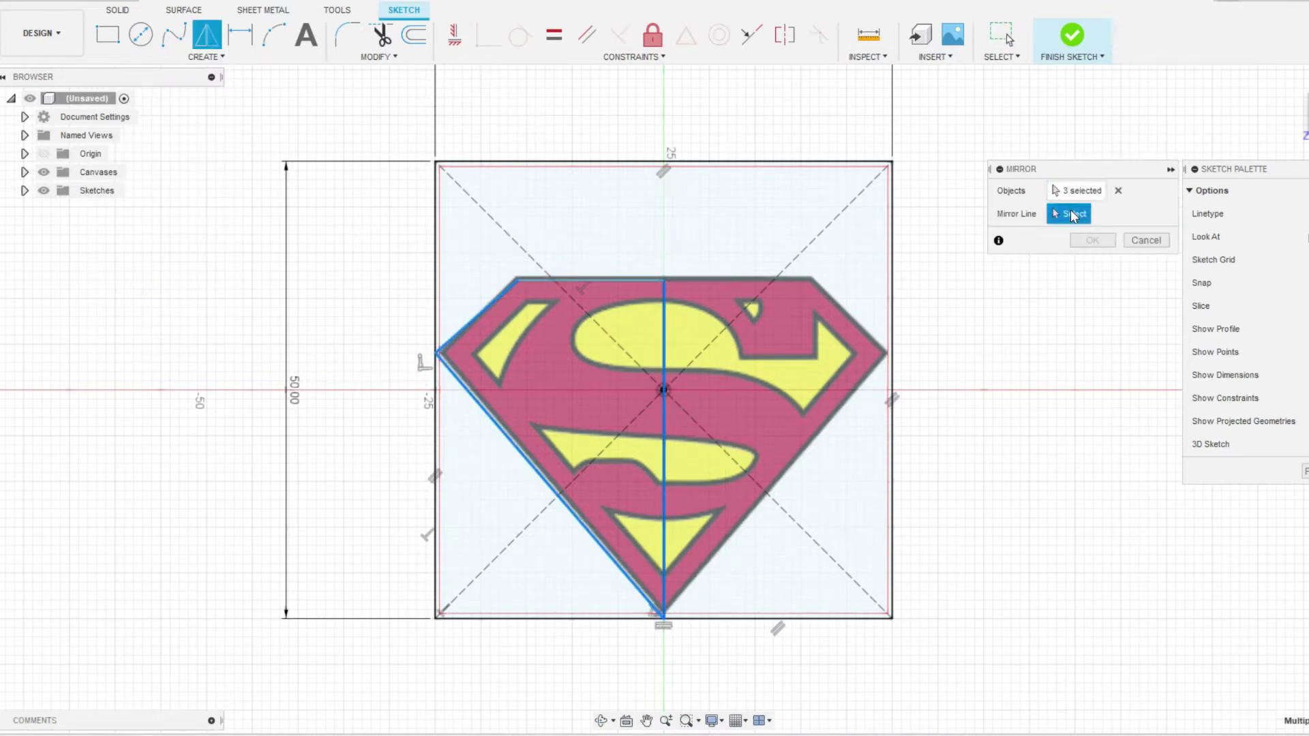
left_click(665, 348)
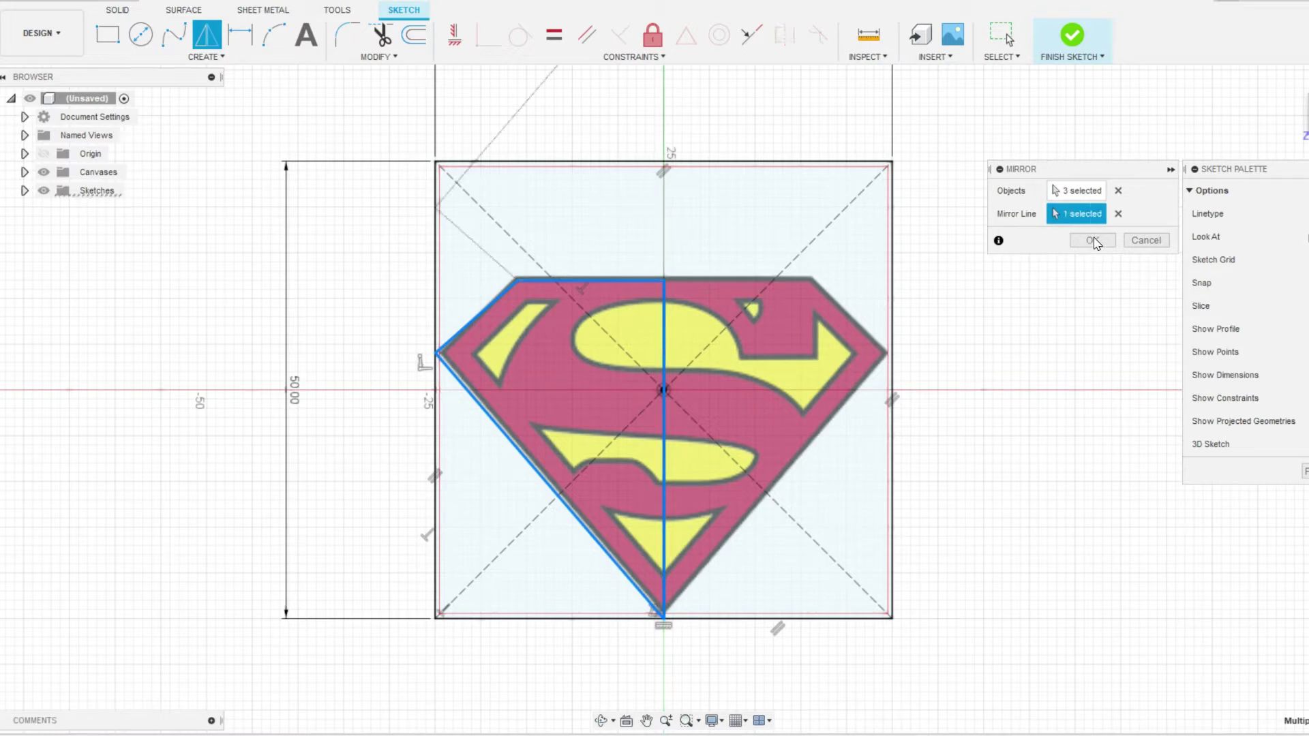
left_click(1093, 241)
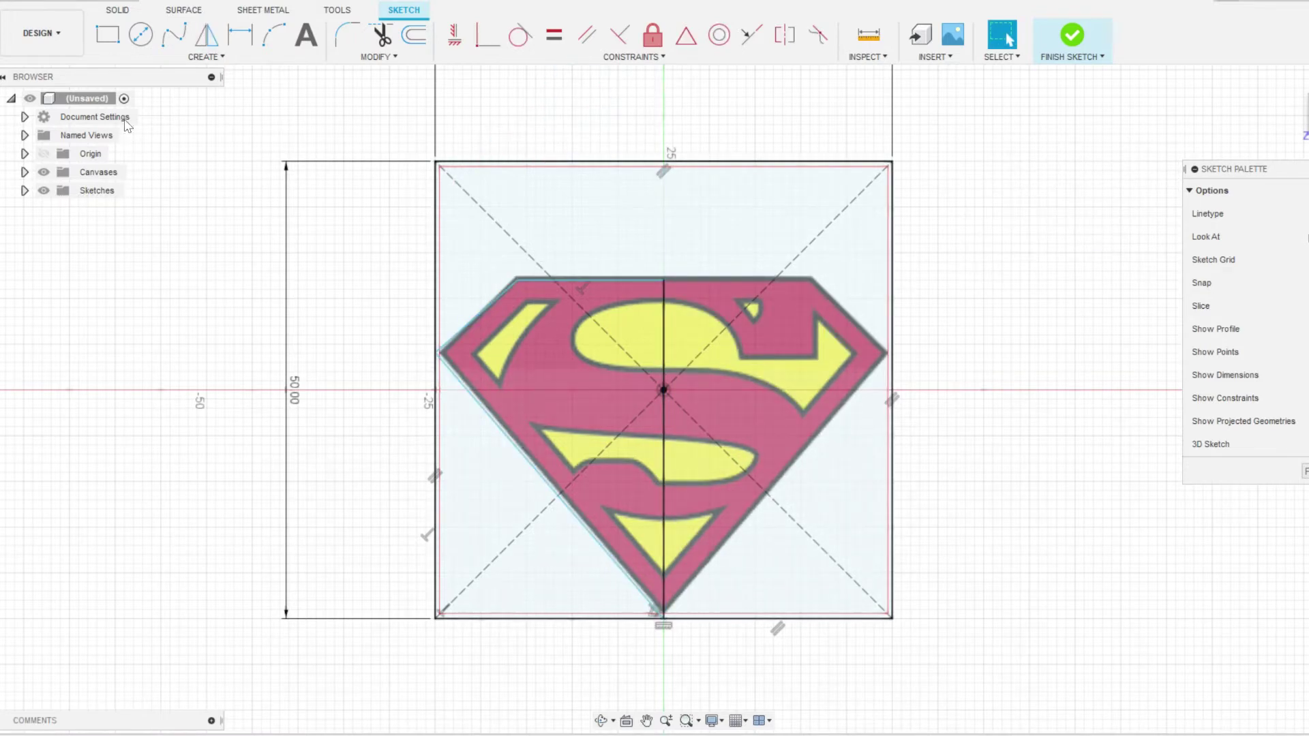
Step: Mirror the whole left-half outline, excluding the centre line, to create the right half
left_click(206, 57)
left_click(141, 281)
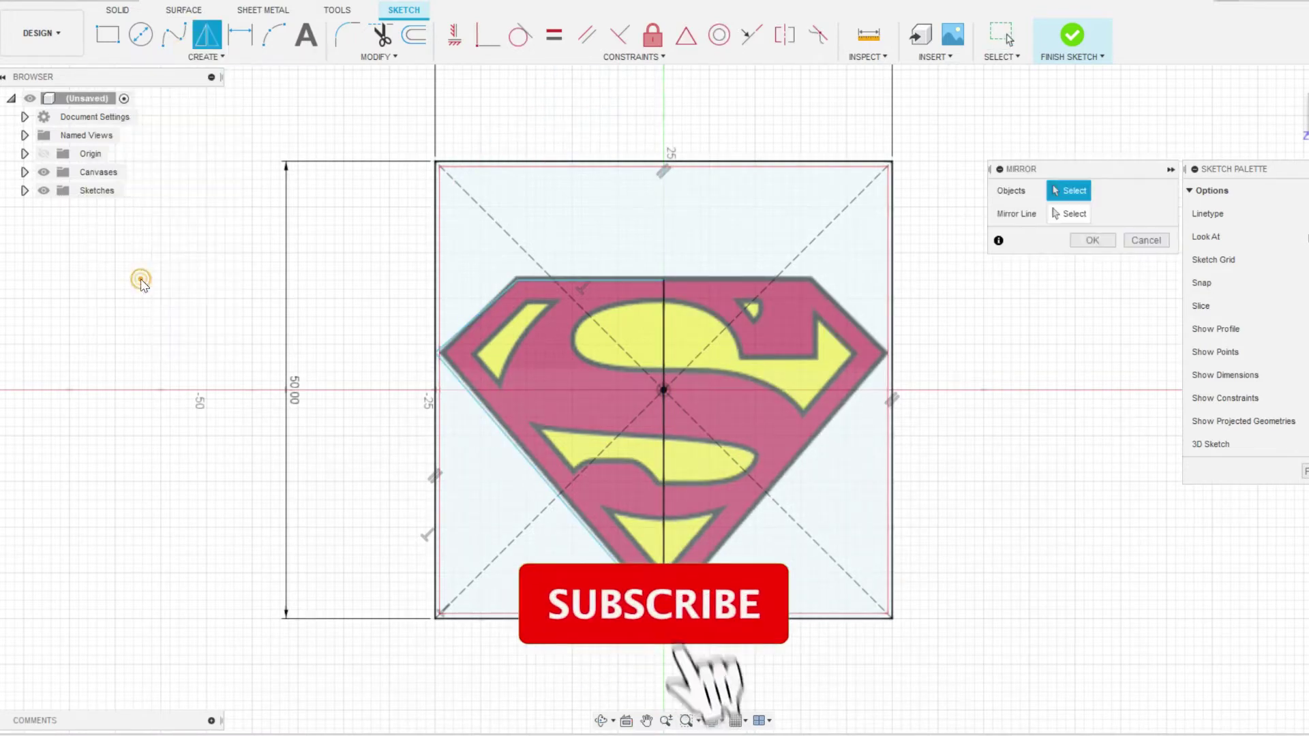
double_click(638, 280)
left_click(665, 316)
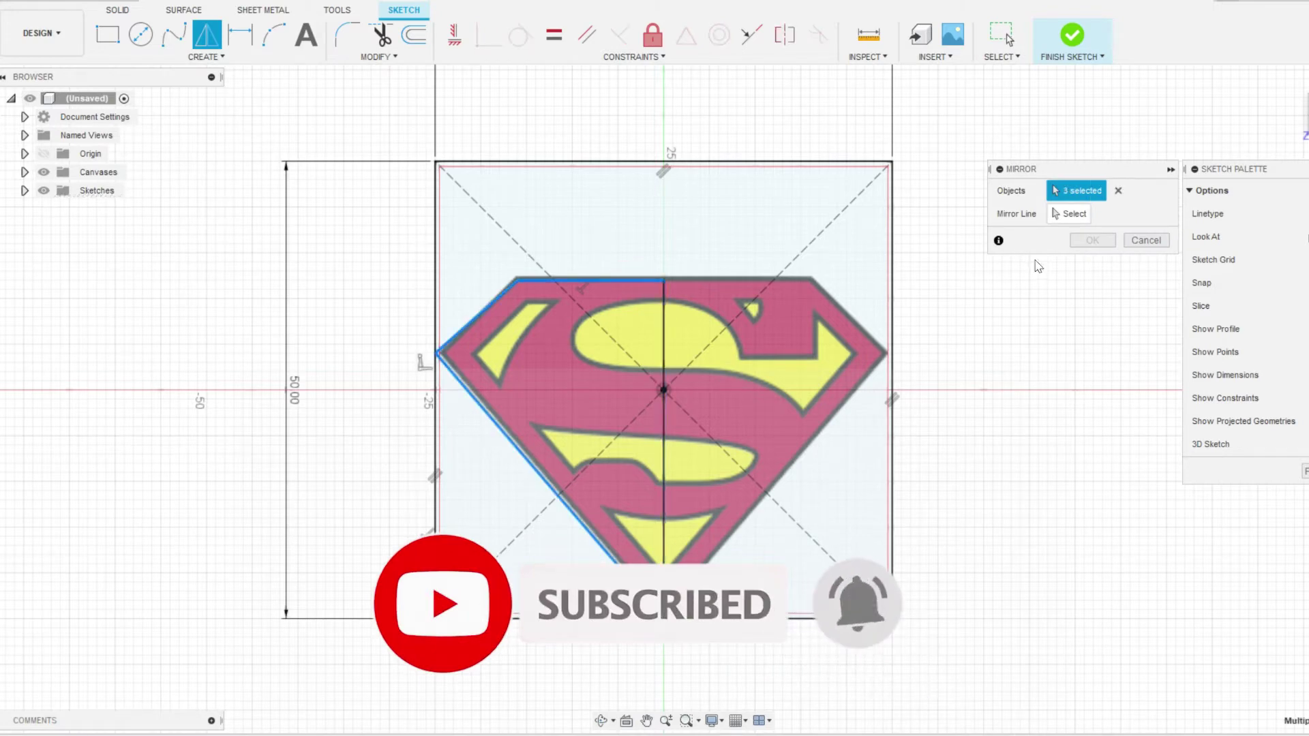
left_click(1070, 214)
left_click(664, 334)
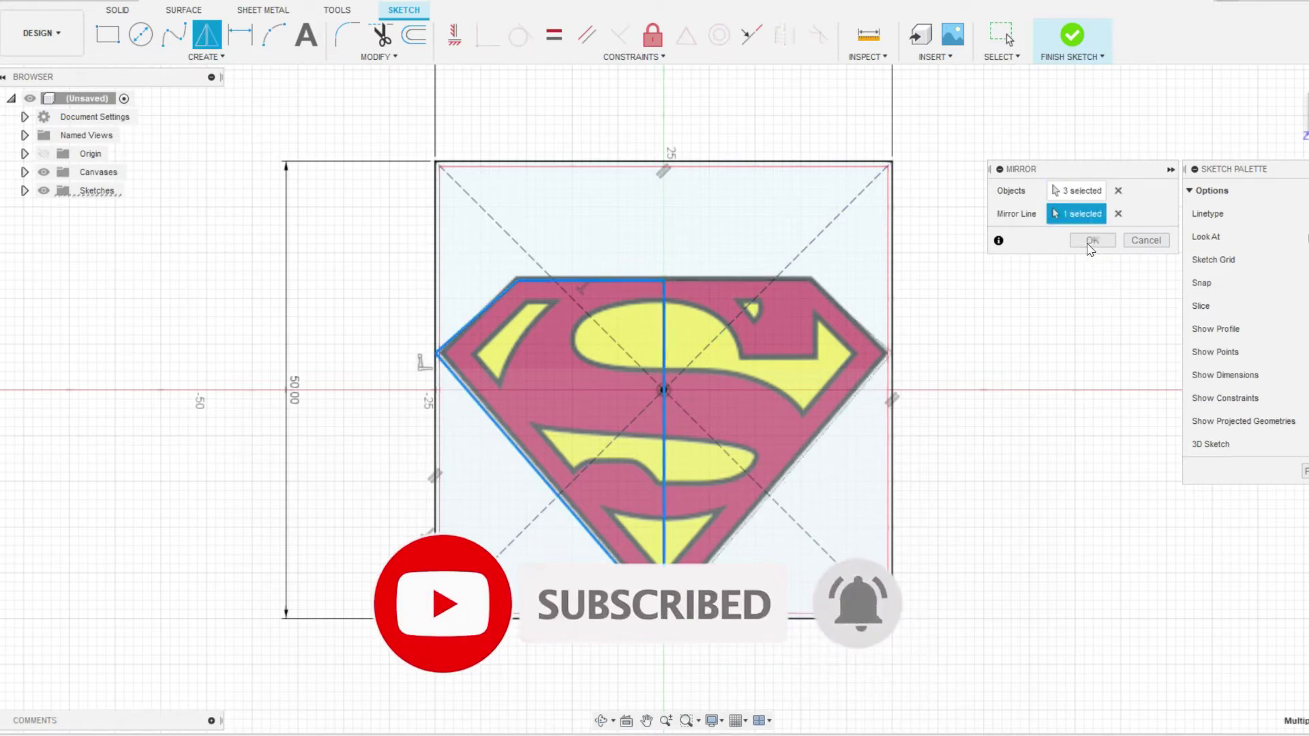
left_click(1092, 241)
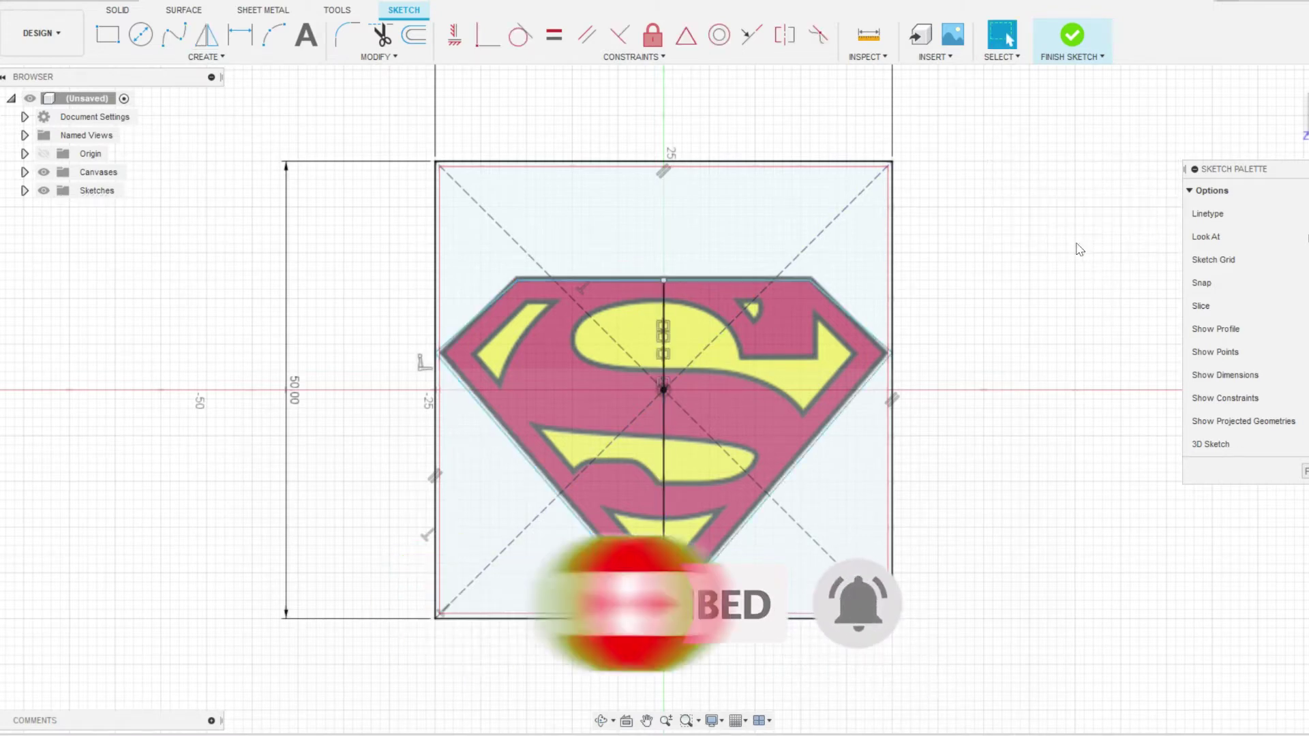
Step: Turn off grid snapping before tracing the S curve
left_click(175, 41)
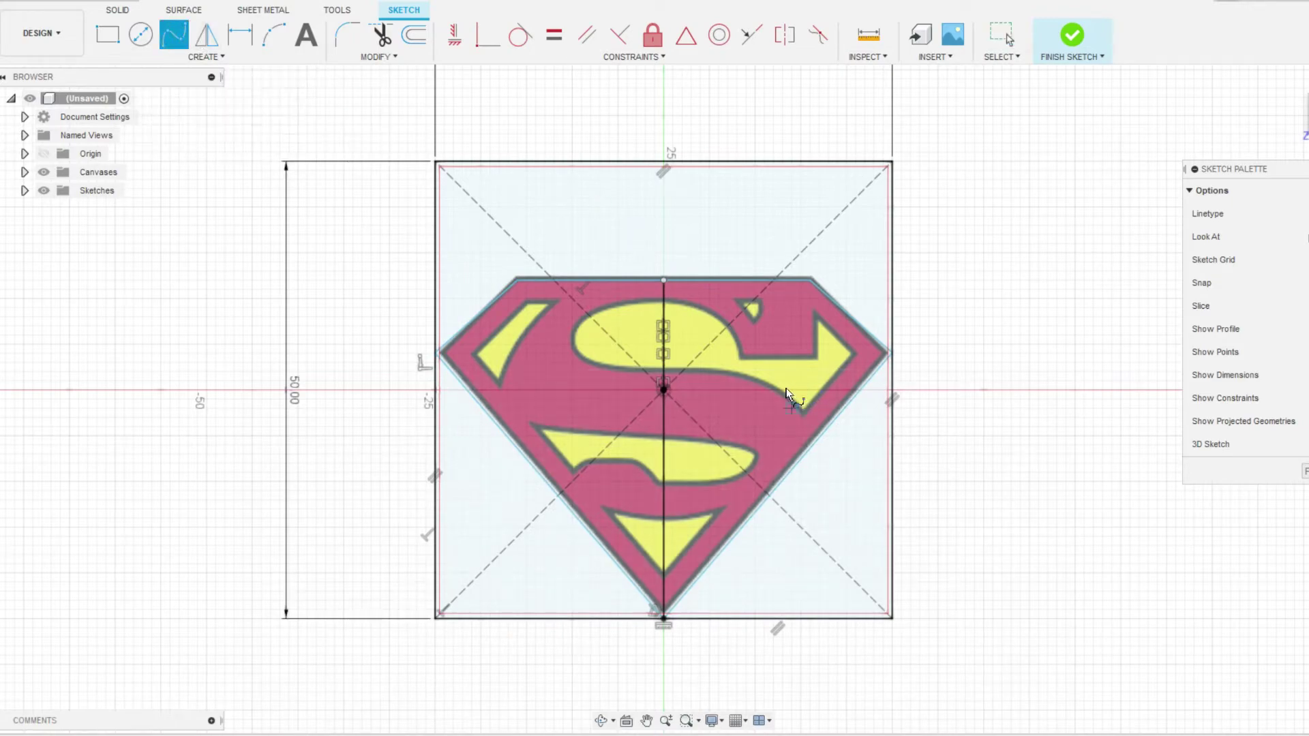
scroll(741, 355, "down", 1)
scroll(742, 373, "down", 2)
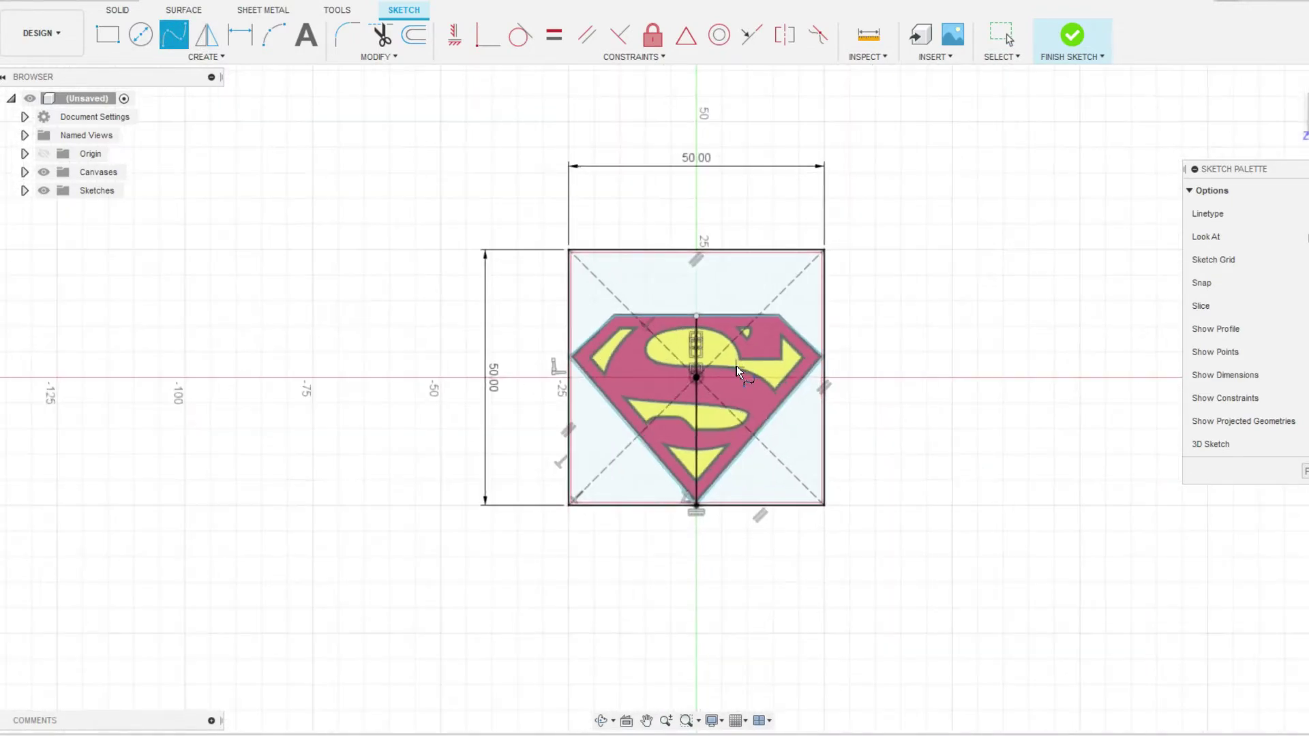
left_click(739, 725)
left_click(735, 655)
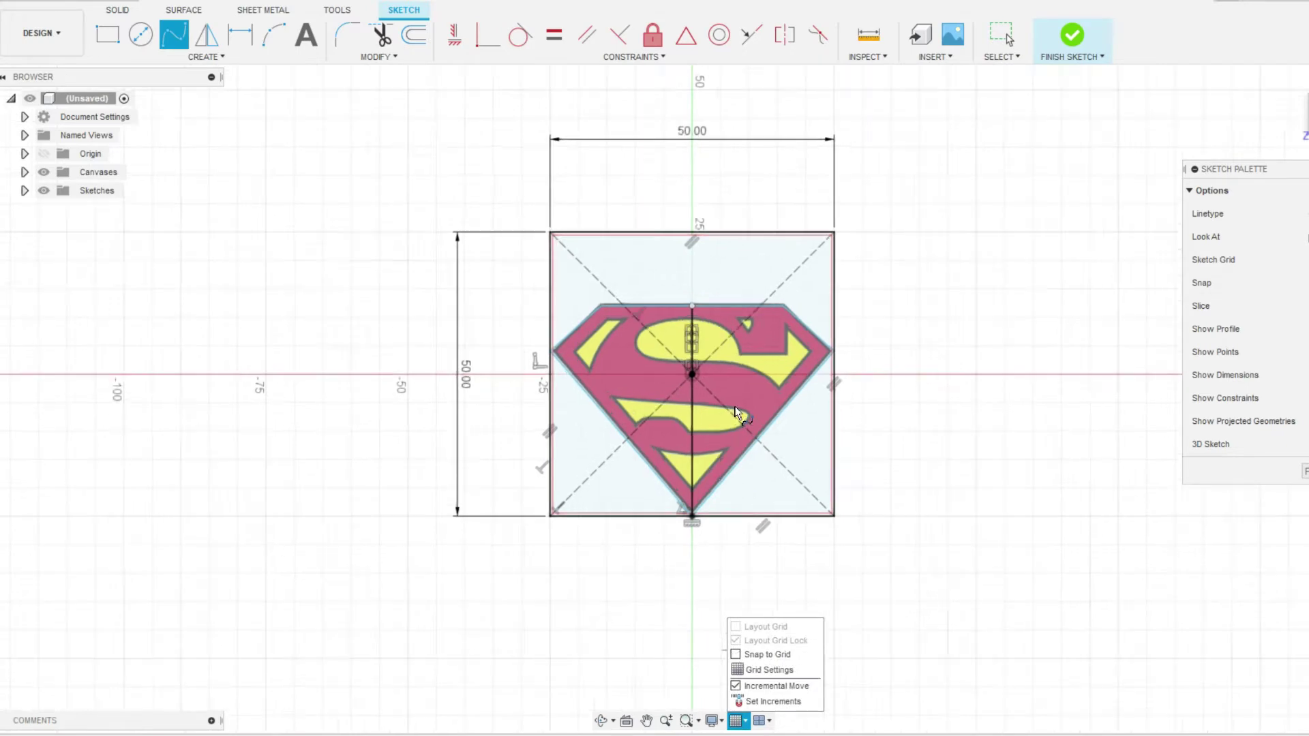
scroll(721, 321, "down", 1)
scroll(721, 321, "down", 1)
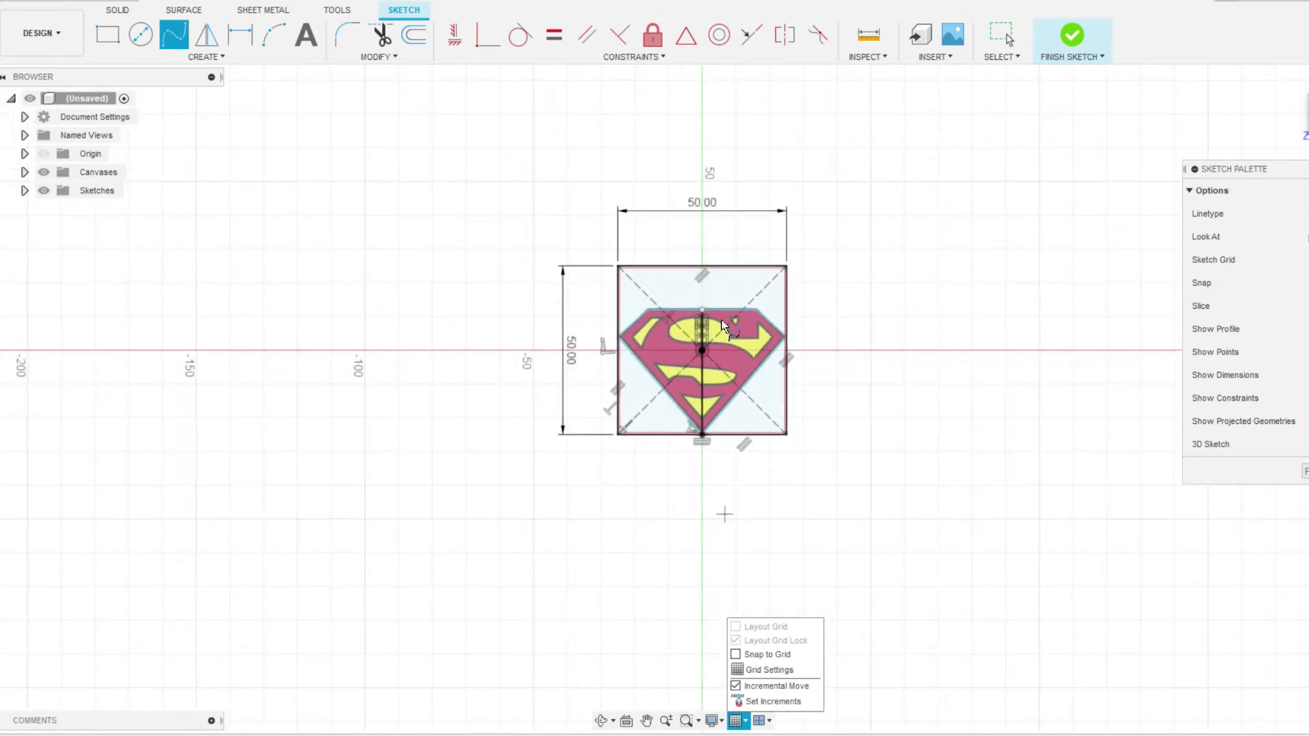
left_click(699, 326)
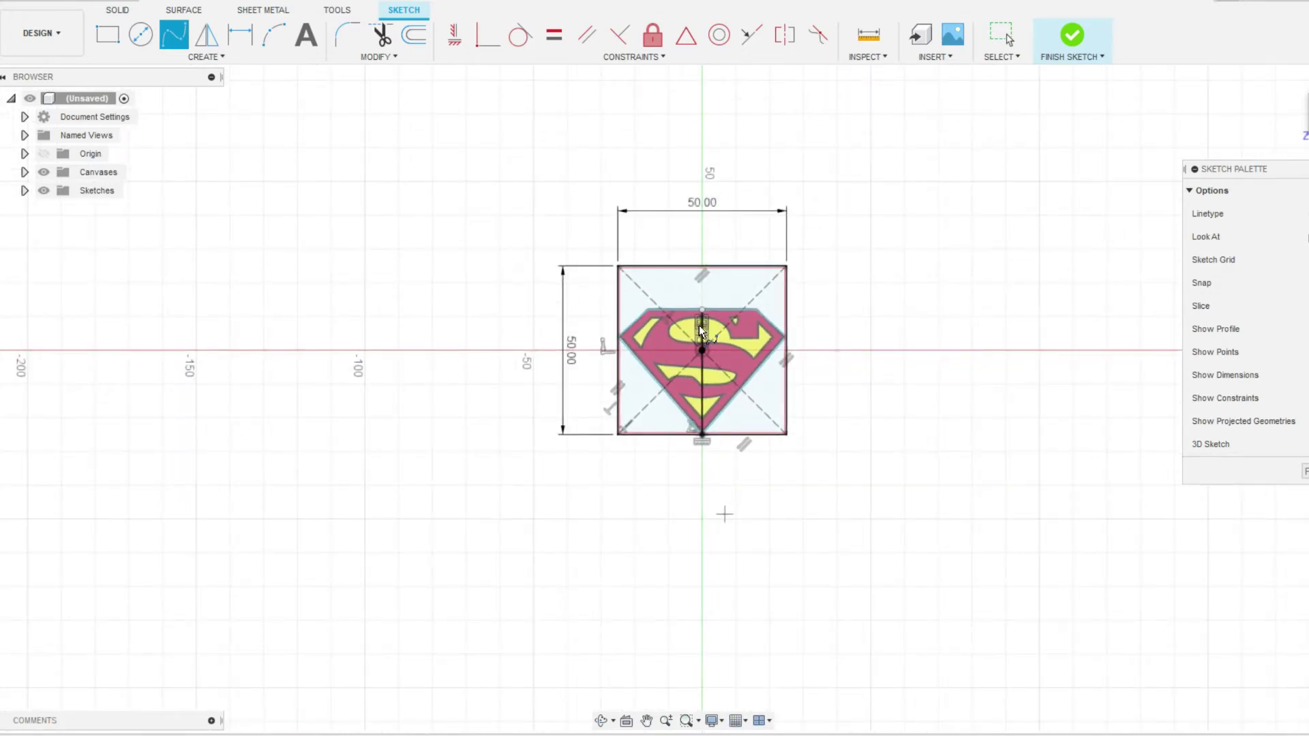
key("Escape")
scroll(698, 324, "up", 1)
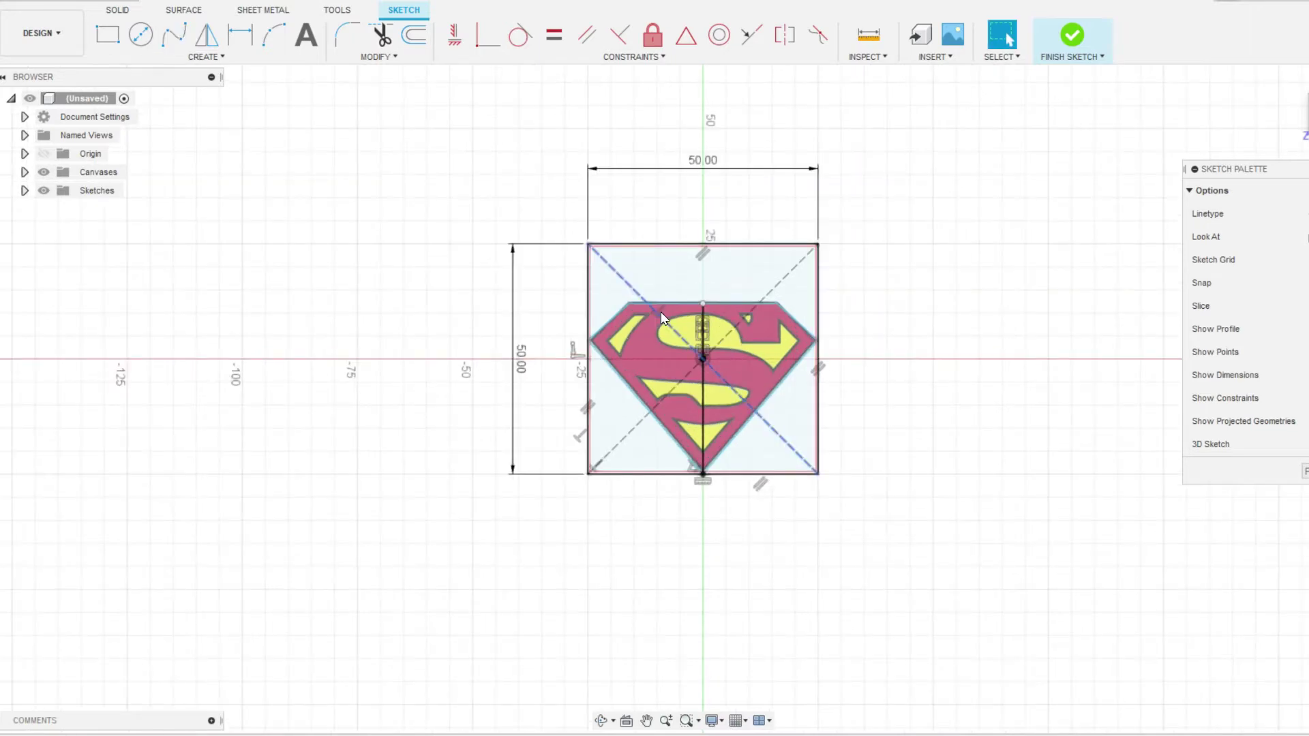
scroll(661, 312, "up", 2)
scroll(661, 312, "up", 3)
Step: Draw a fit-point spline along the upper S outline from the top loop to the right tail
key("Return")
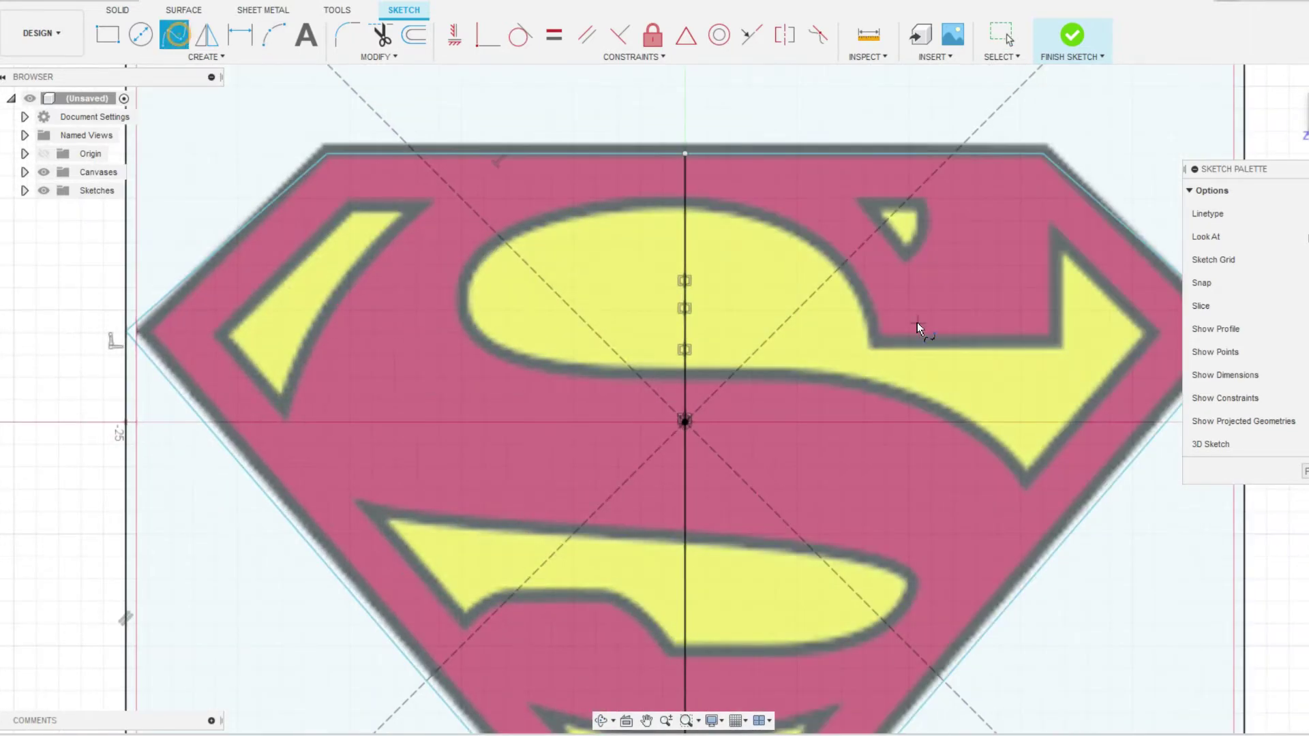
scroll(917, 322, "up", 1)
left_click(761, 180)
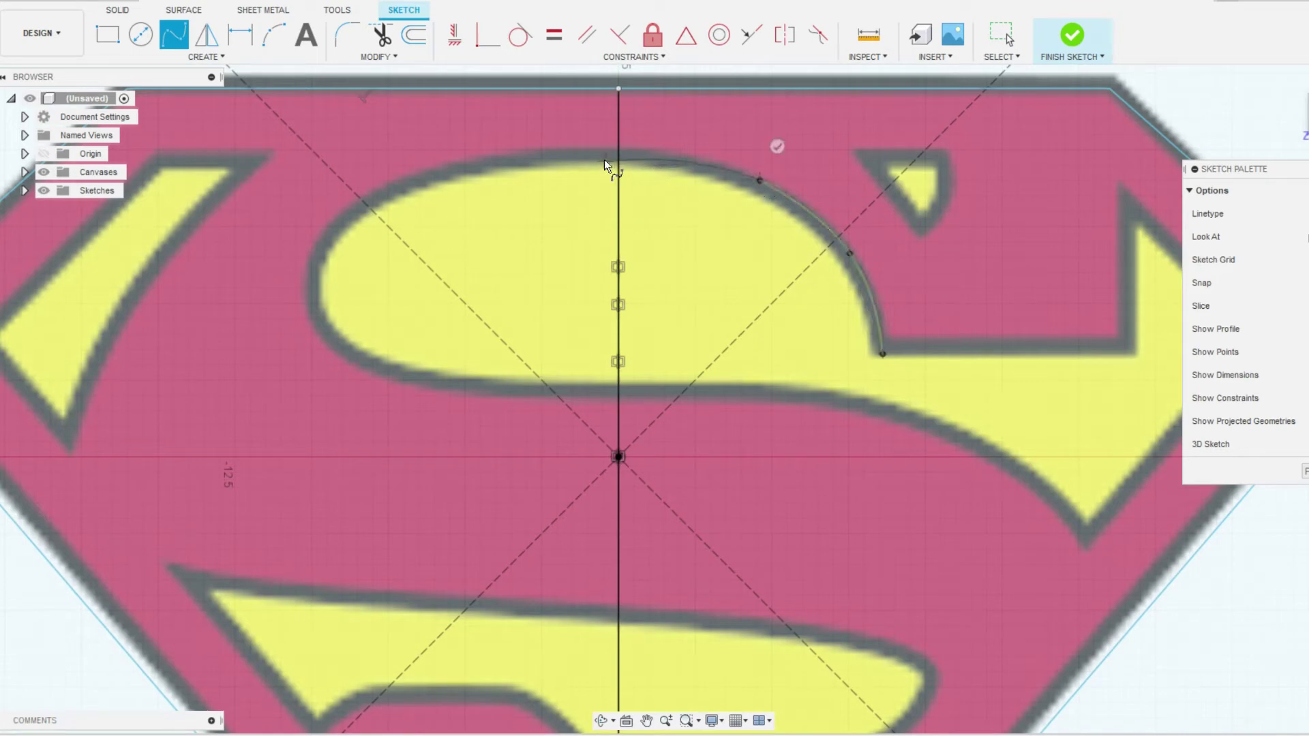
left_click(437, 180)
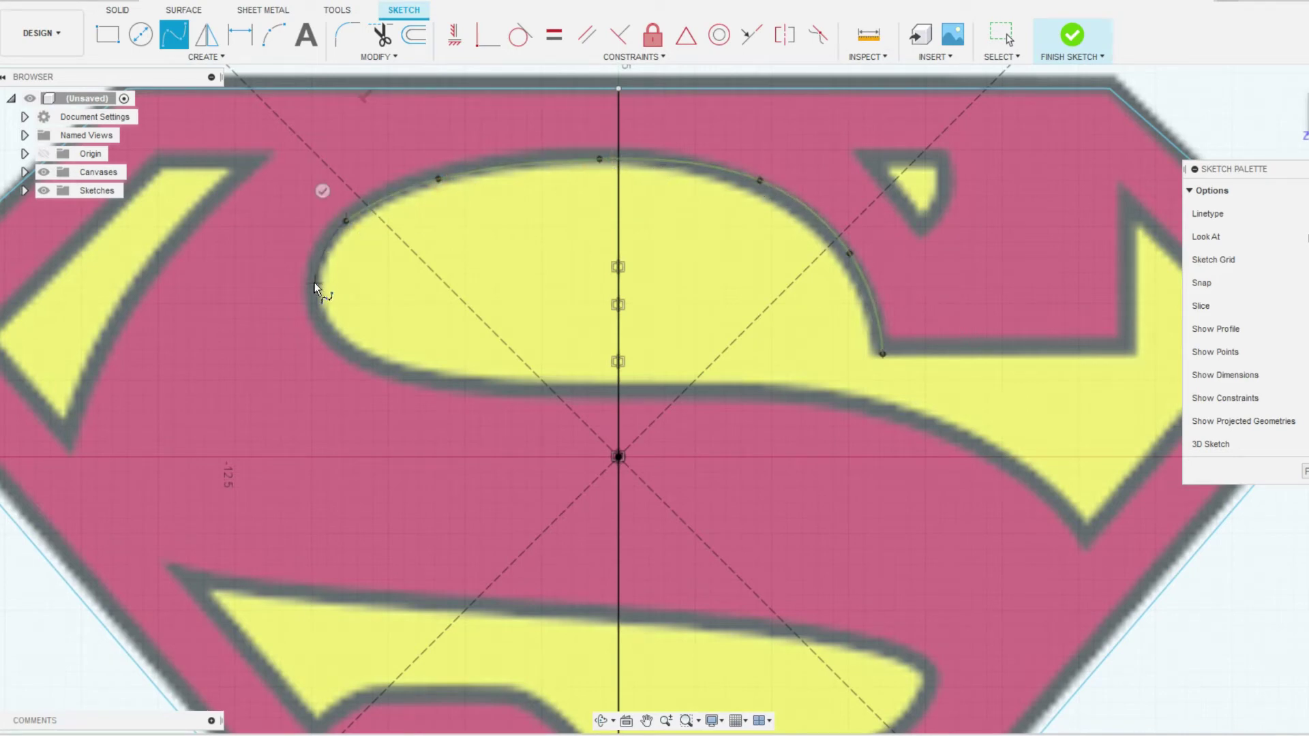
left_click(518, 394)
left_click(883, 405)
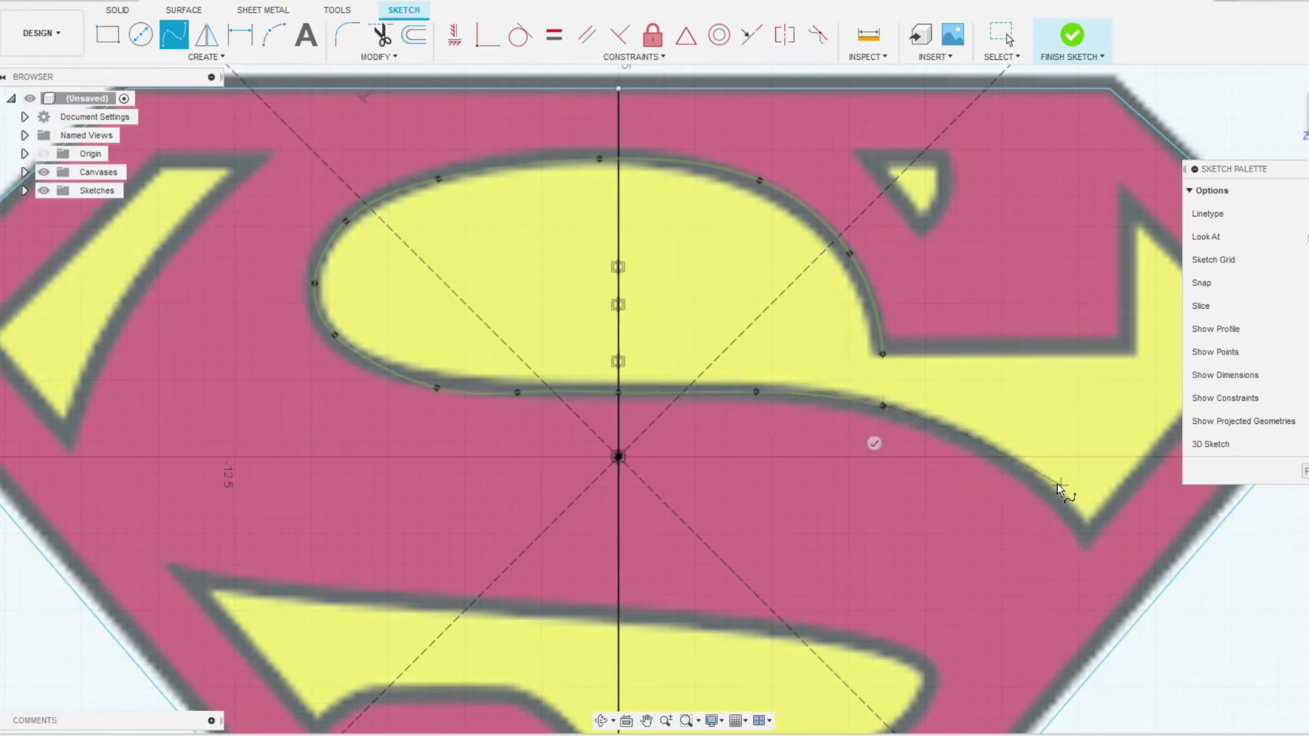
left_click(1001, 457)
double_click(1086, 533)
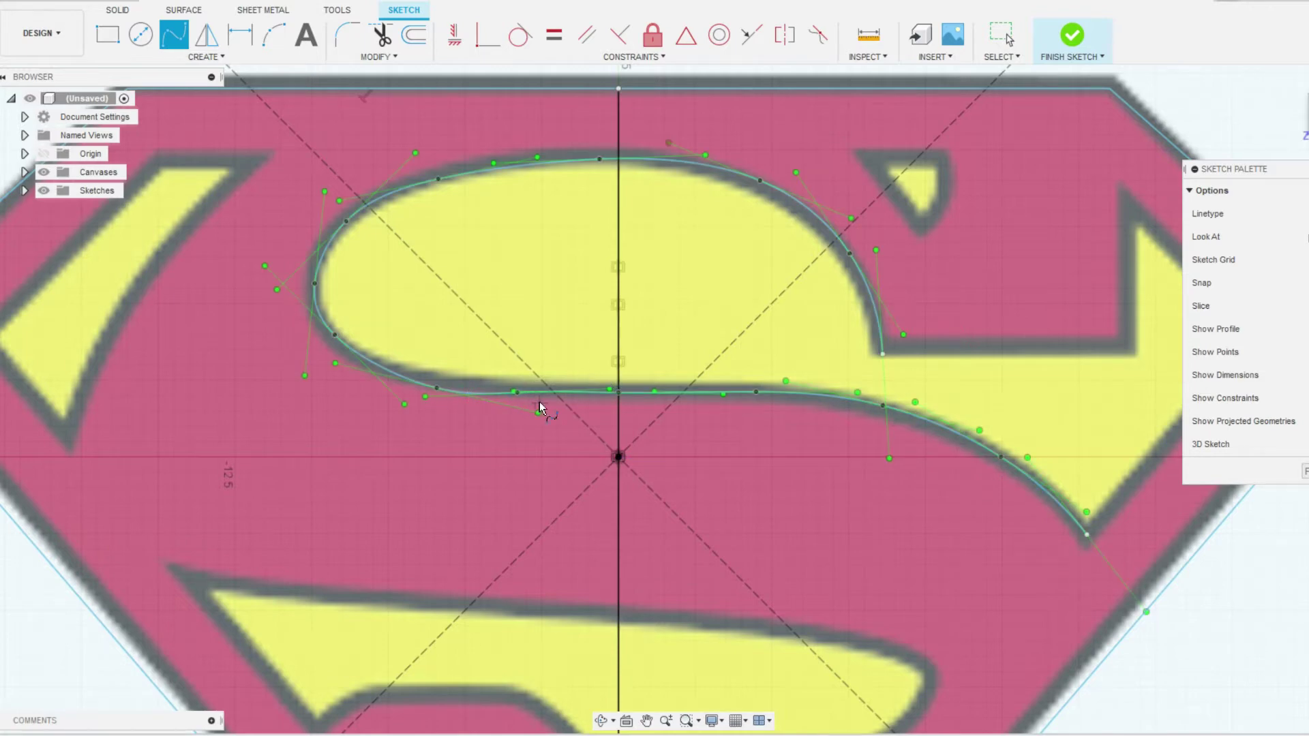
key("Escape")
Step: Adjust a spline tangent, then try moving the S spline and cancel the move
left_click_drag(540, 408, 546, 405)
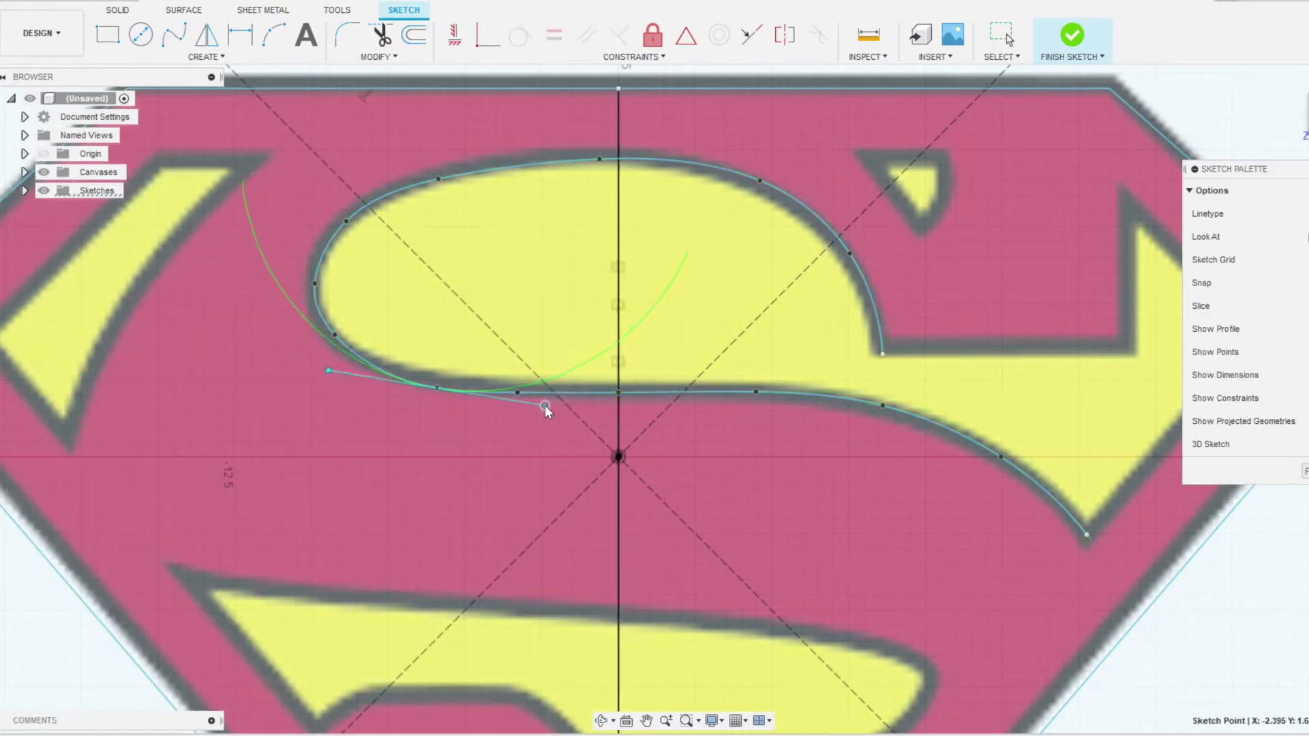
left_click(599, 158)
key("m")
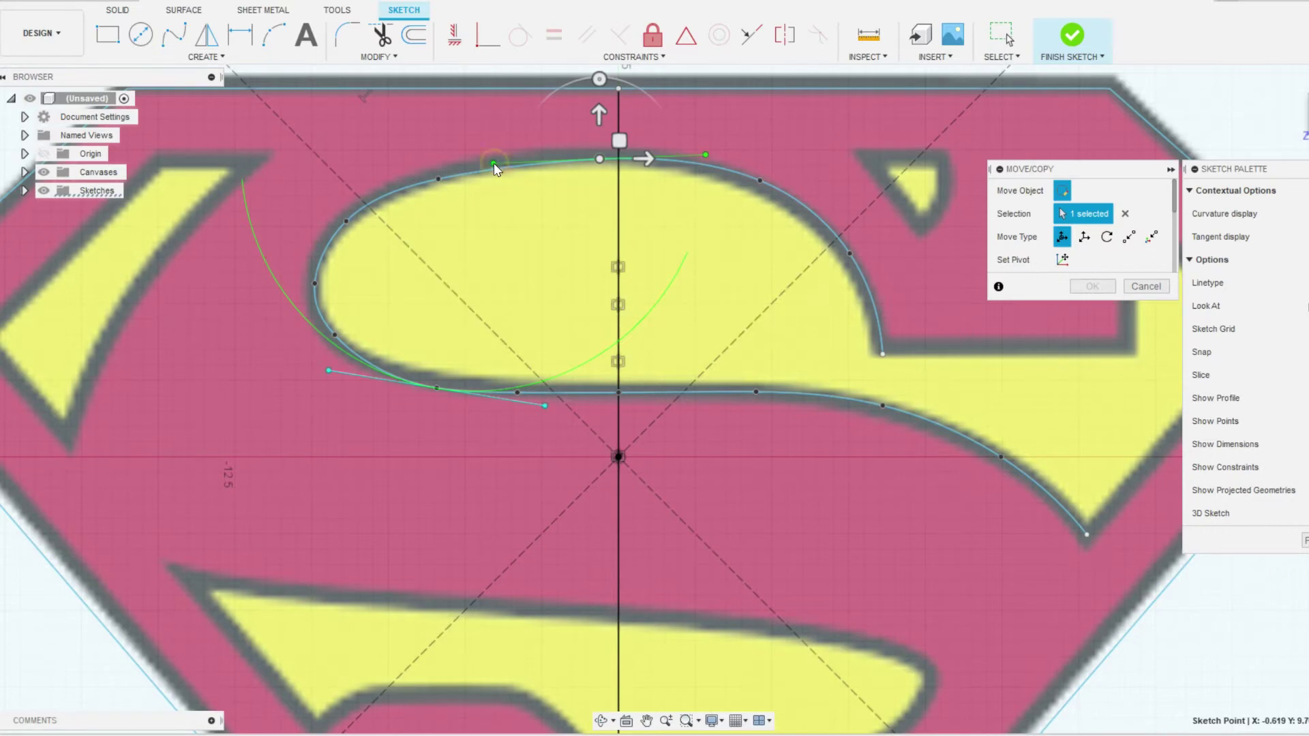
left_click(815, 204)
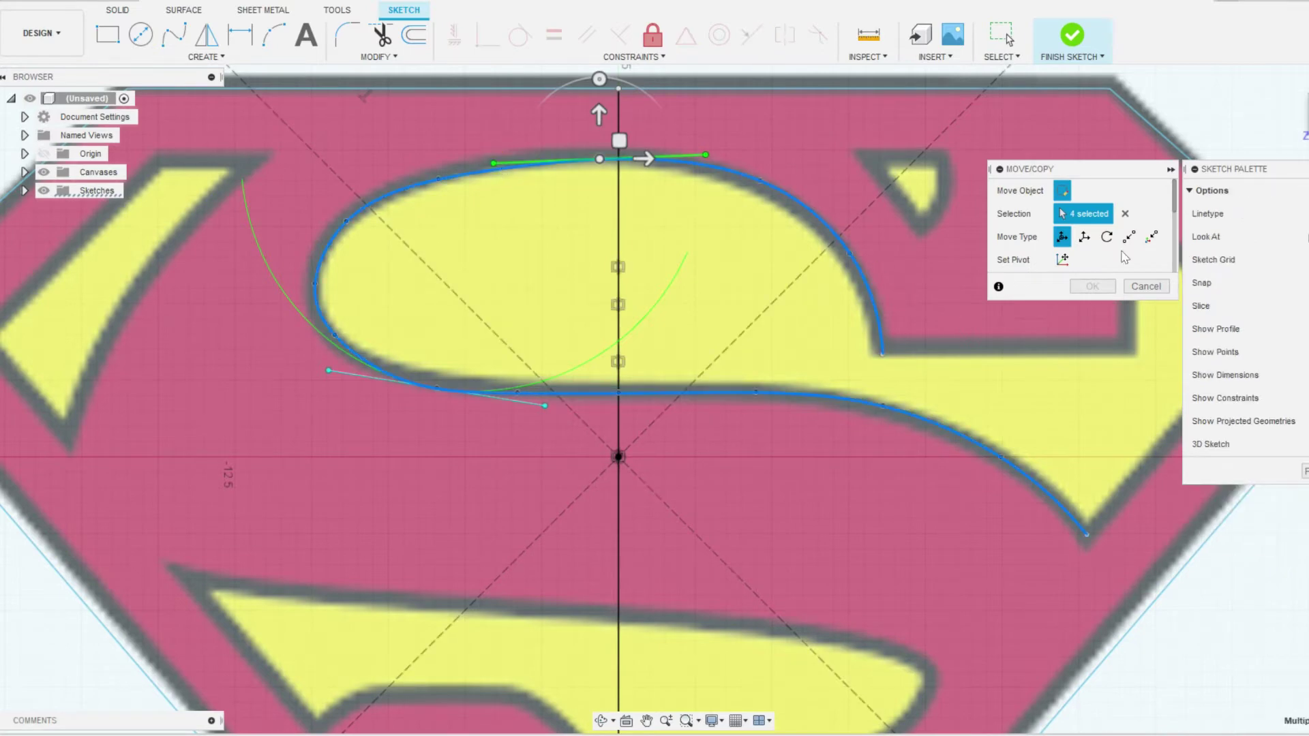
left_click(1093, 286)
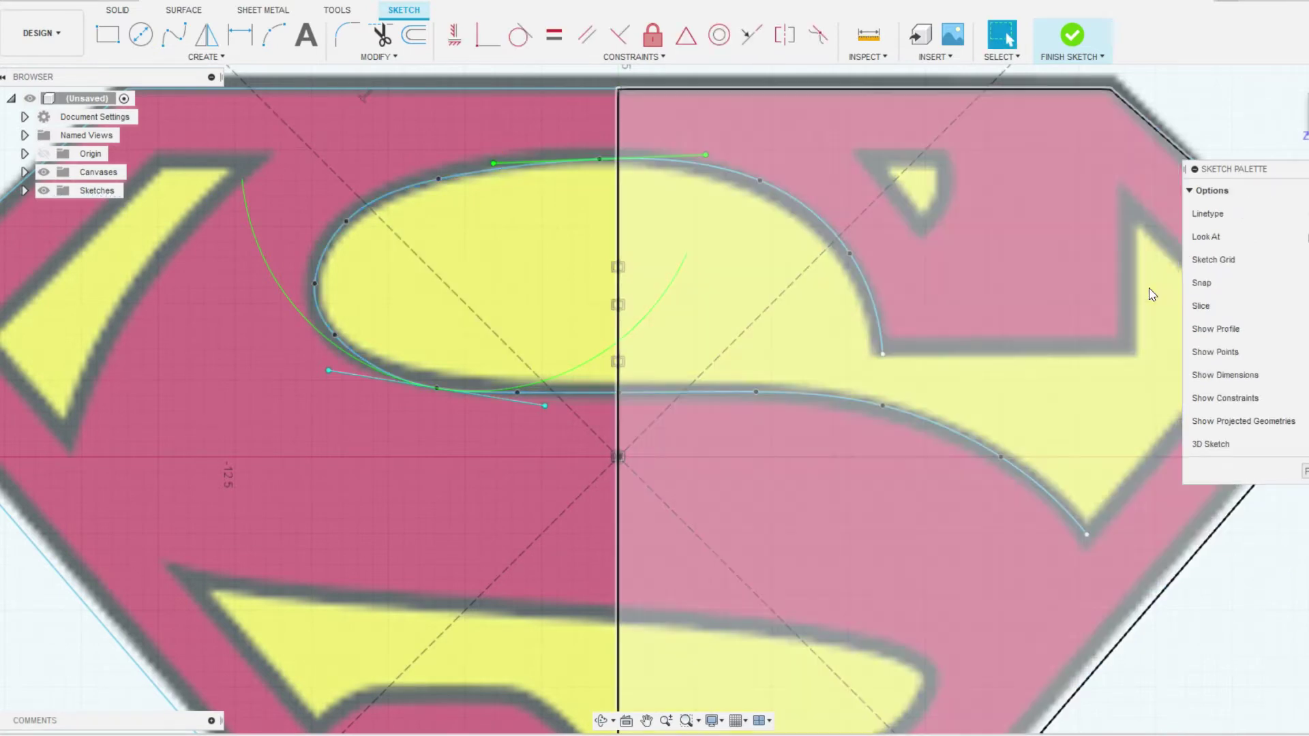
Step: Trace the arrow end of the upper S with lines closing back at the spline end
scroll(837, 204, "down", 3)
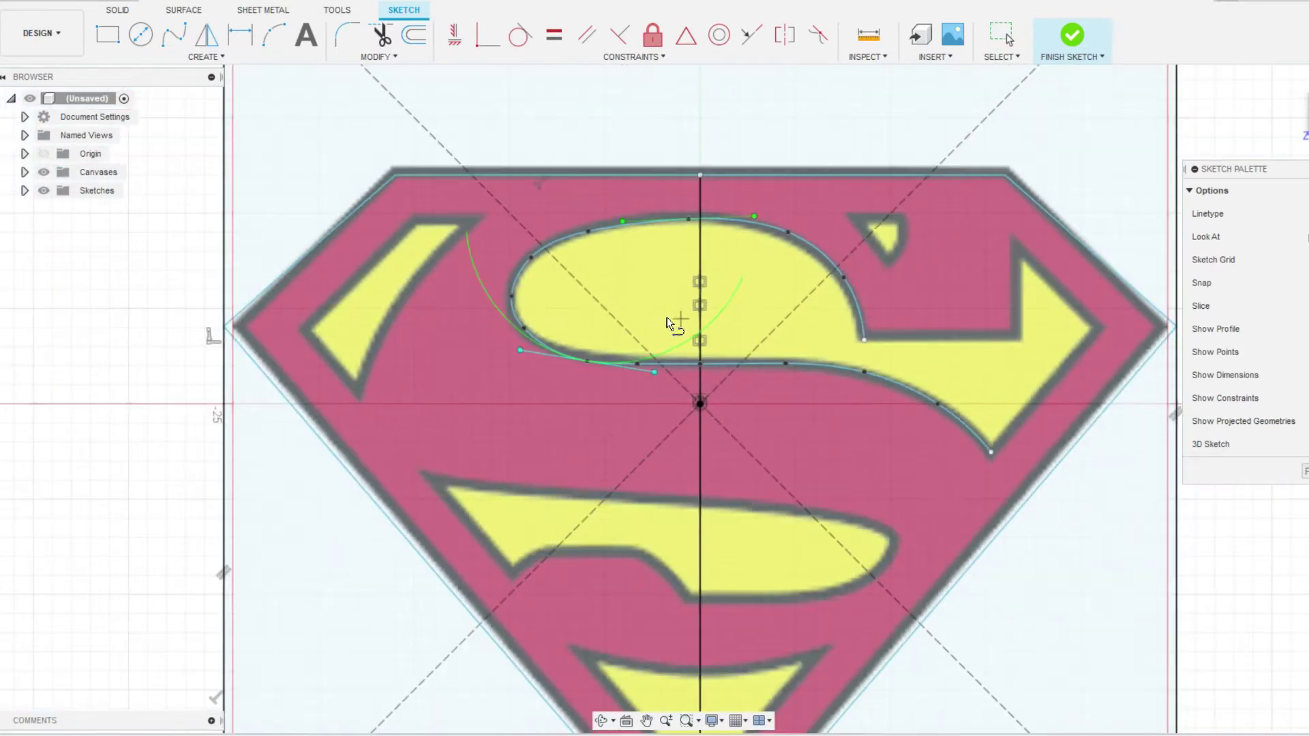
scroll(839, 339, "up", 3)
left_click(751, 328)
left_click(980, 324)
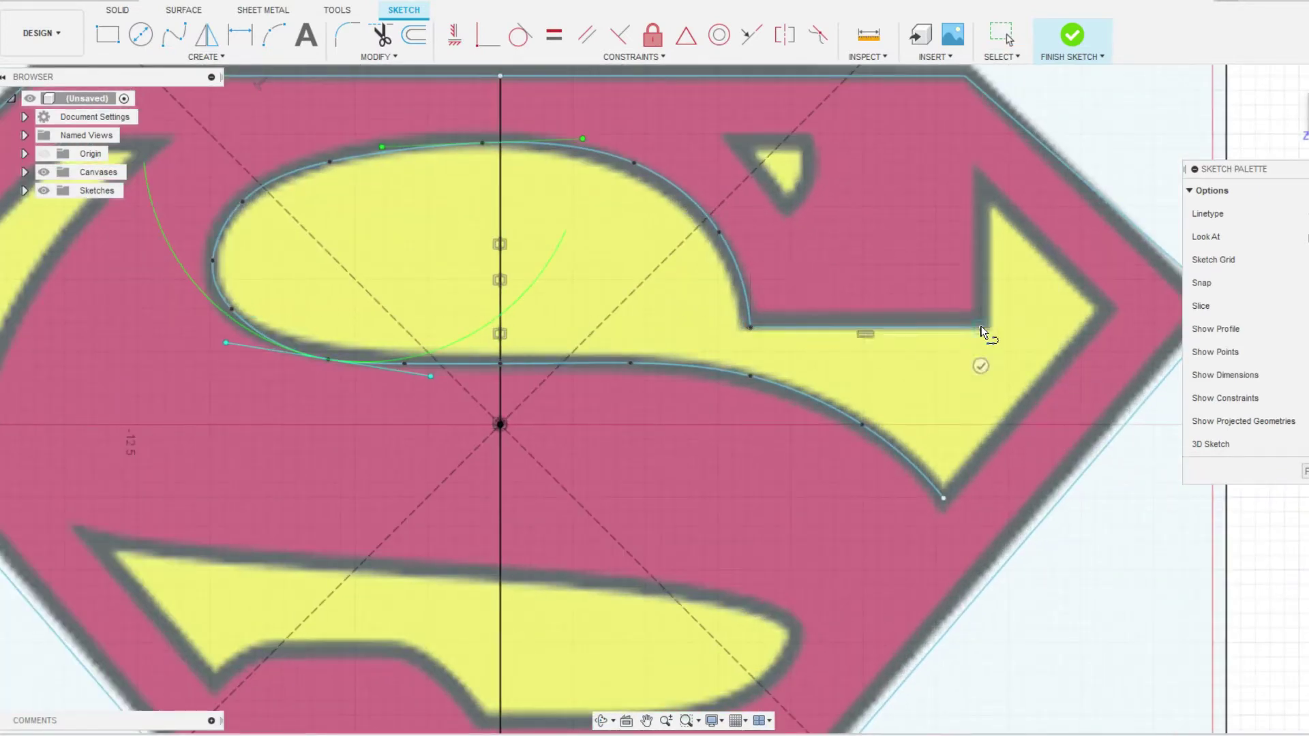
left_click(980, 182)
left_click(1105, 305)
left_click(944, 500)
scroll(983, 190, "down", 3)
scroll(907, 125, "up", 4)
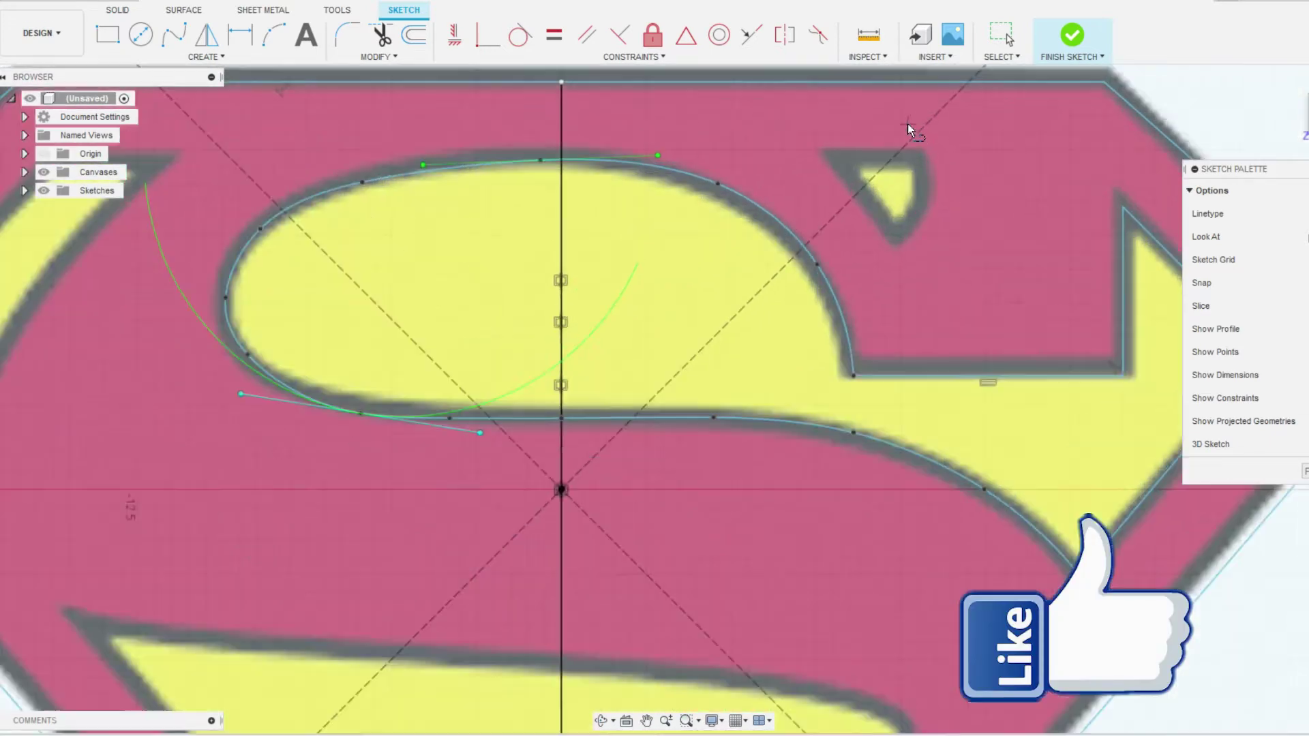
scroll(832, 158, "up", 2)
Step: Outline the small top-right triangle with three lines
left_click(834, 160)
left_click(958, 161)
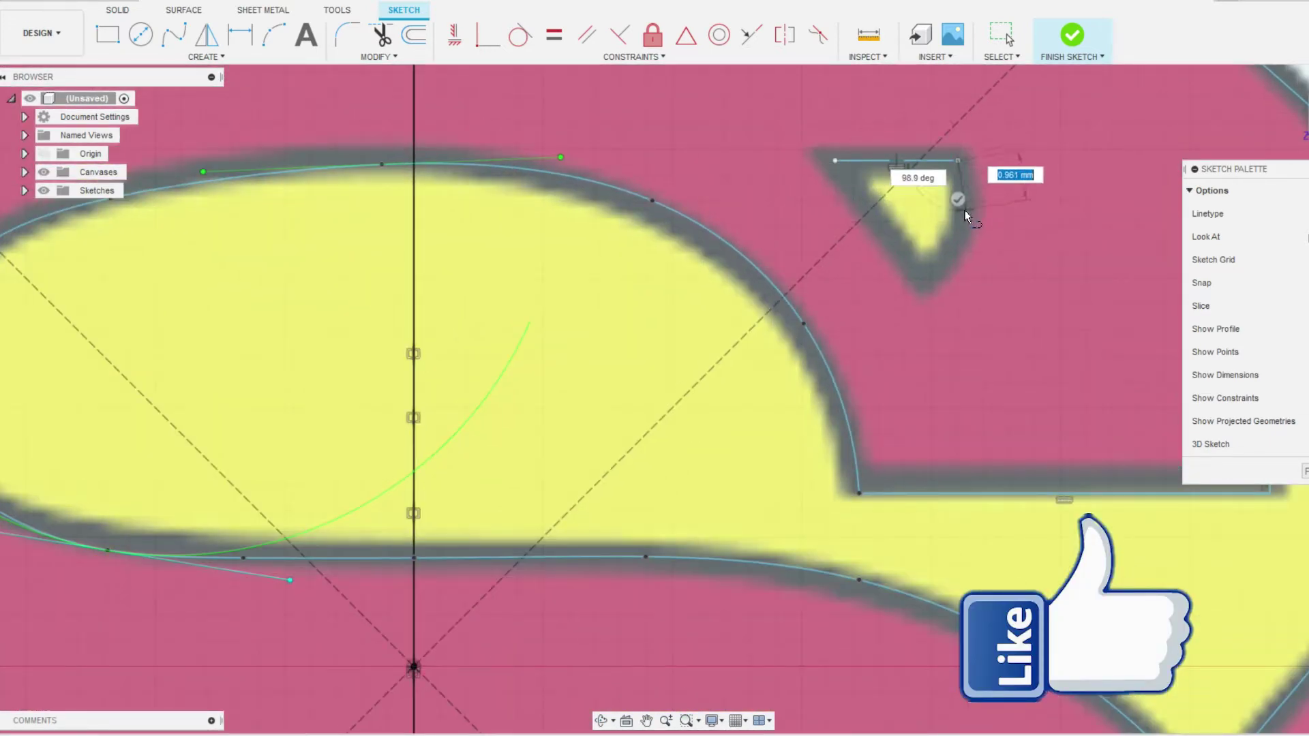
left_click(927, 277)
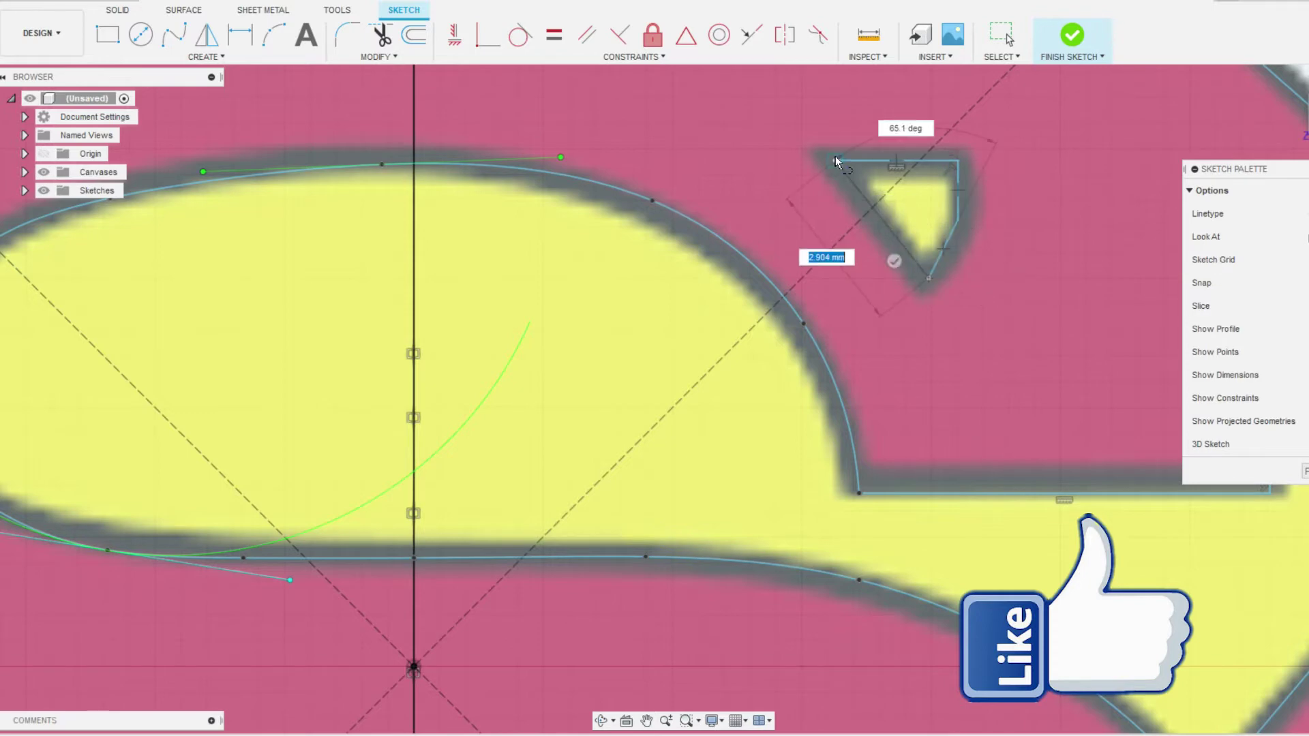
left_click(836, 161)
scroll(1077, 182, "down", 2)
scroll(1078, 181, "down", 3)
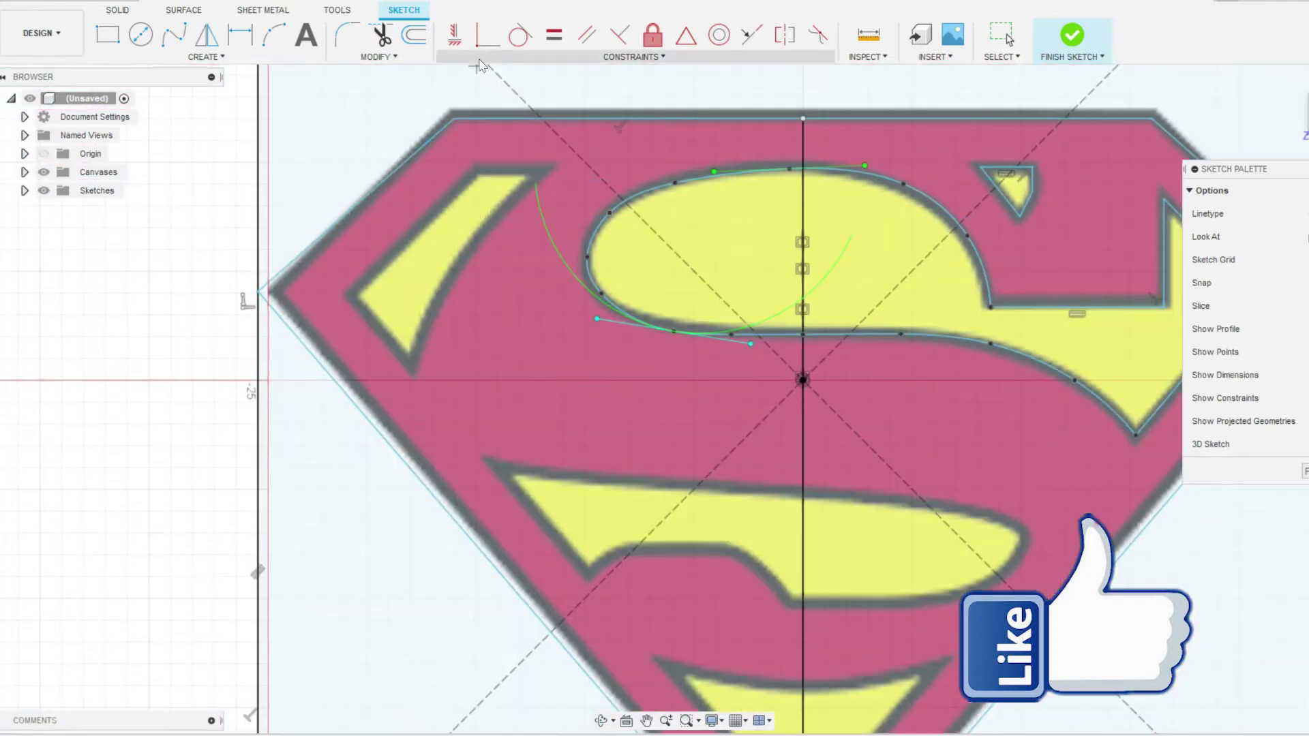
Step: Outline the left yellow sliver with a 3-point arc and two closing lines
left_click(273, 34)
scroll(444, 423, "up", 3)
left_click(439, 428)
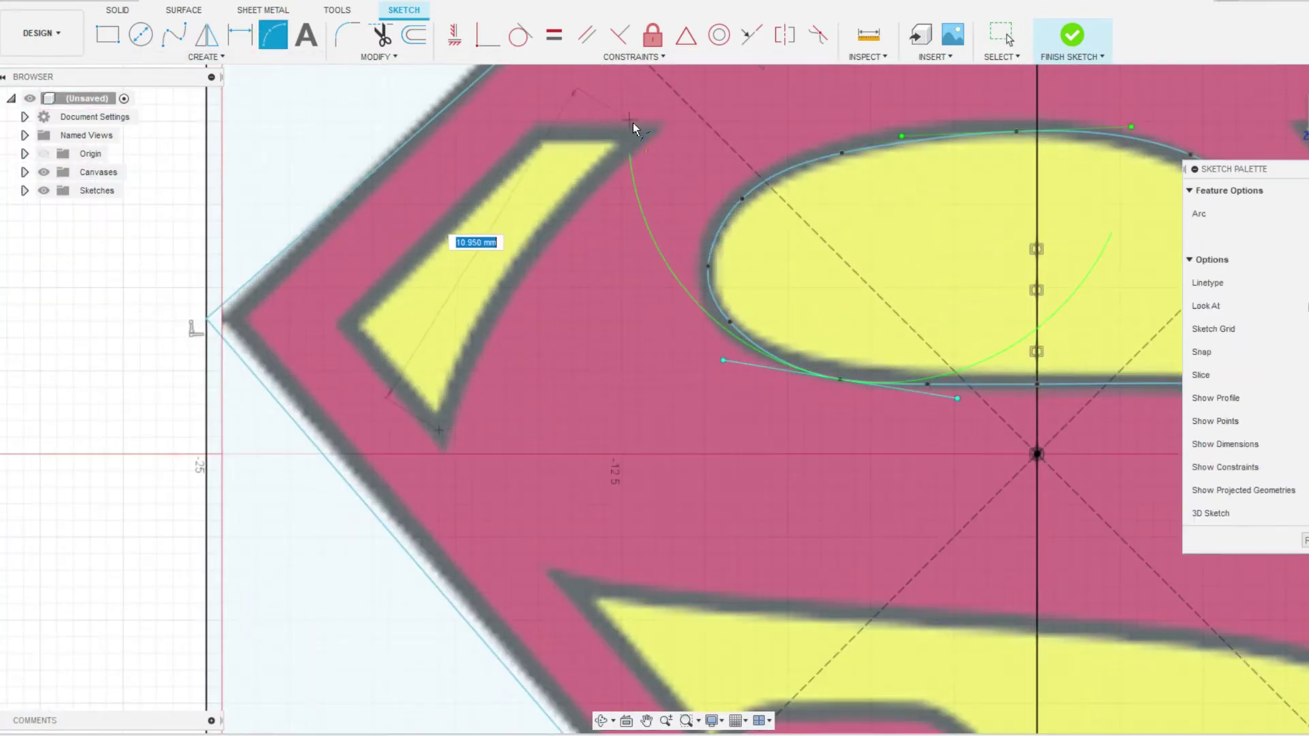
left_click(640, 135)
left_click(545, 235)
key("Escape")
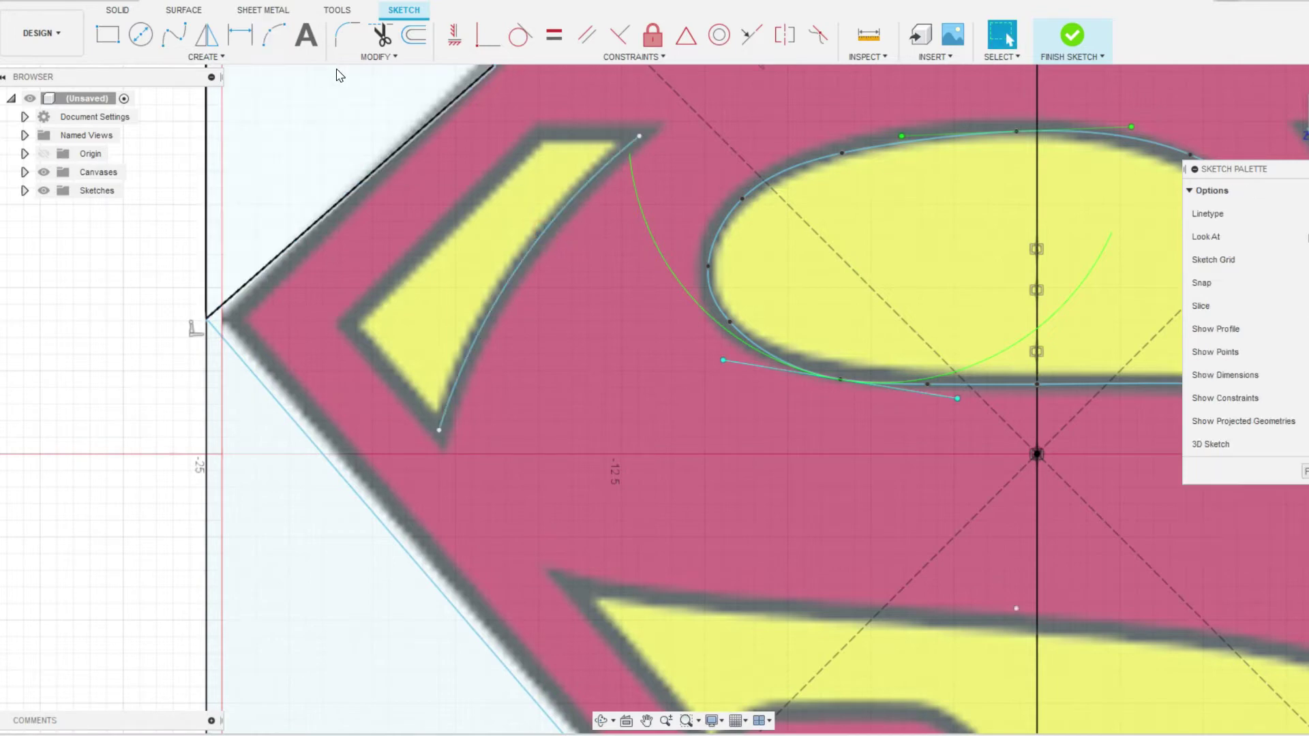
left_click(639, 135)
left_click(539, 135)
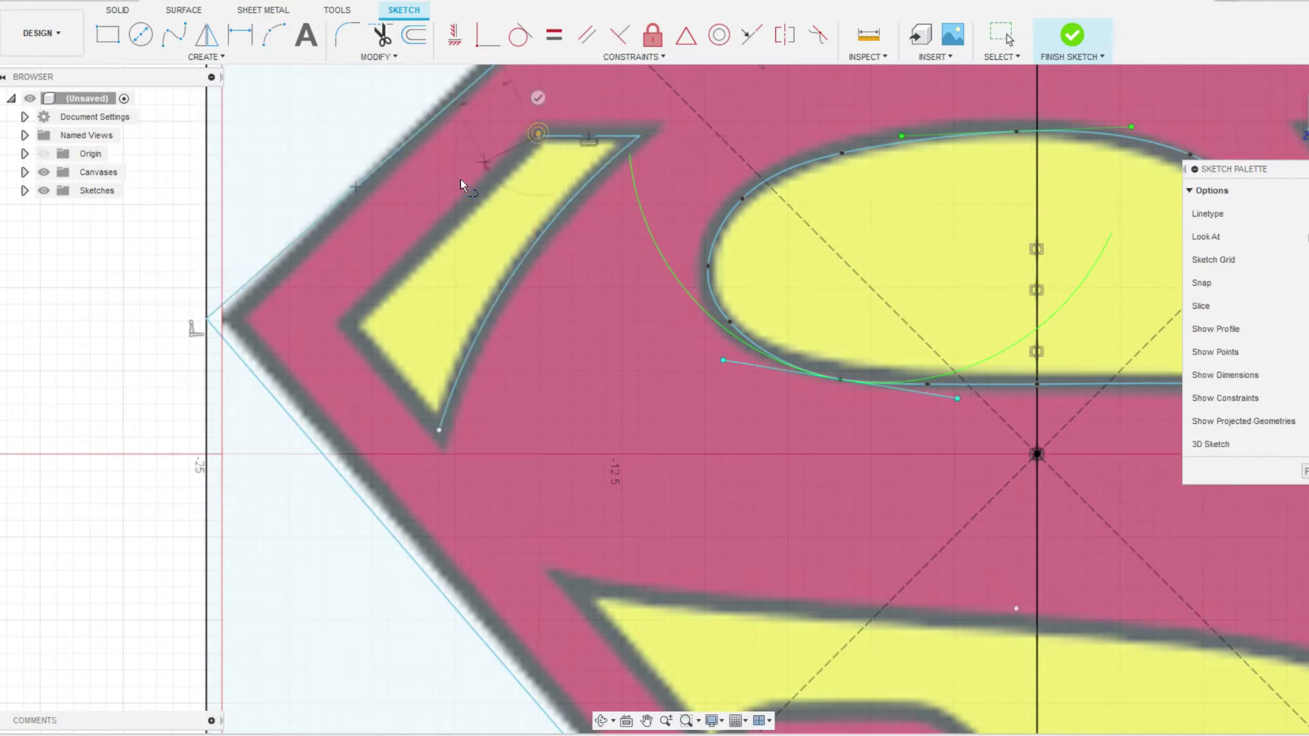
left_click(441, 428)
key("F6")
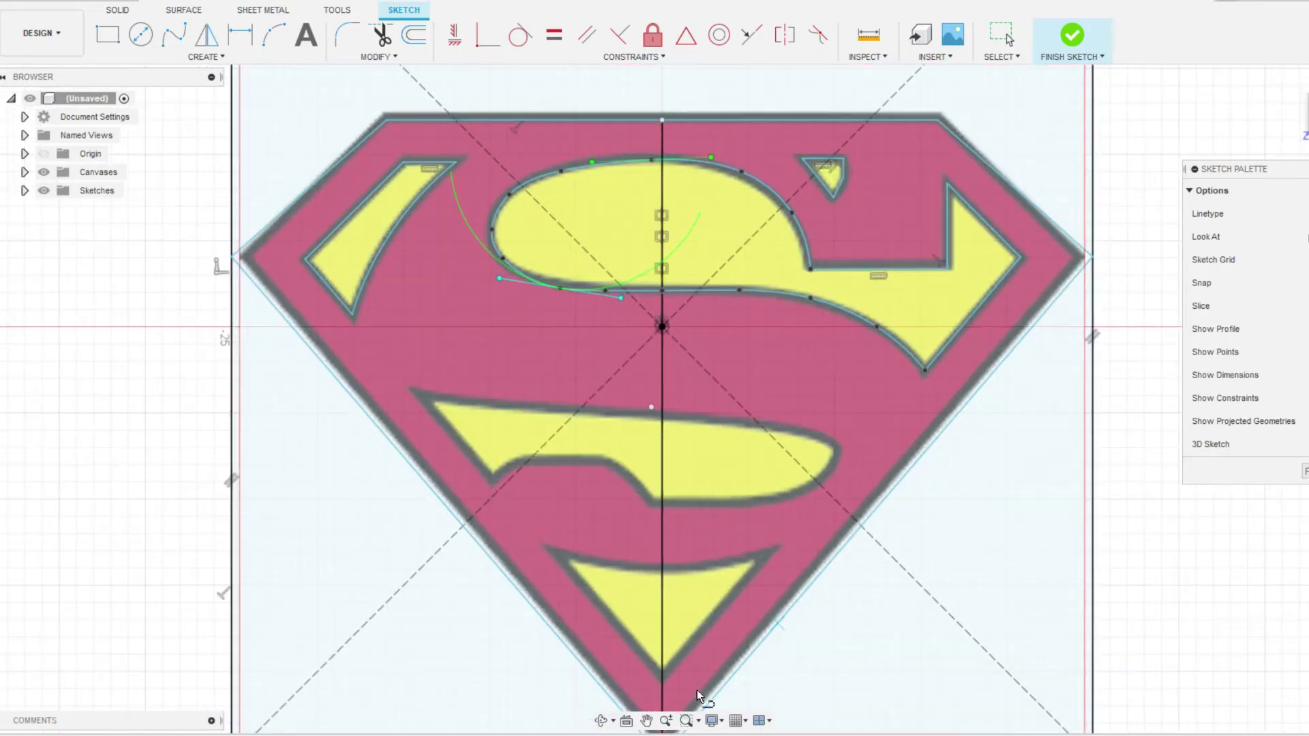
scroll(689, 682, "down", 4)
Step: Trace a 3-point arc across the lower notch as the triangle's curved top
key("Return")
left_click(421, 402)
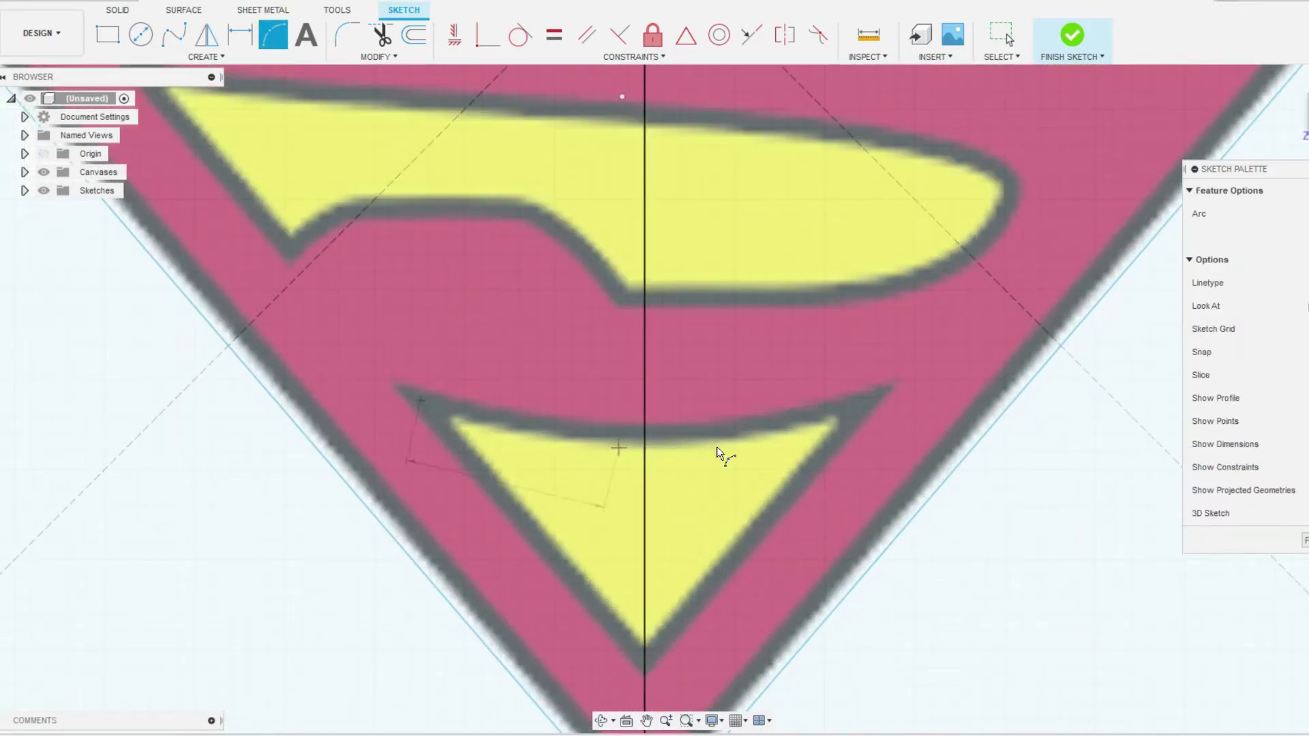
left_click(866, 403)
left_click(645, 432)
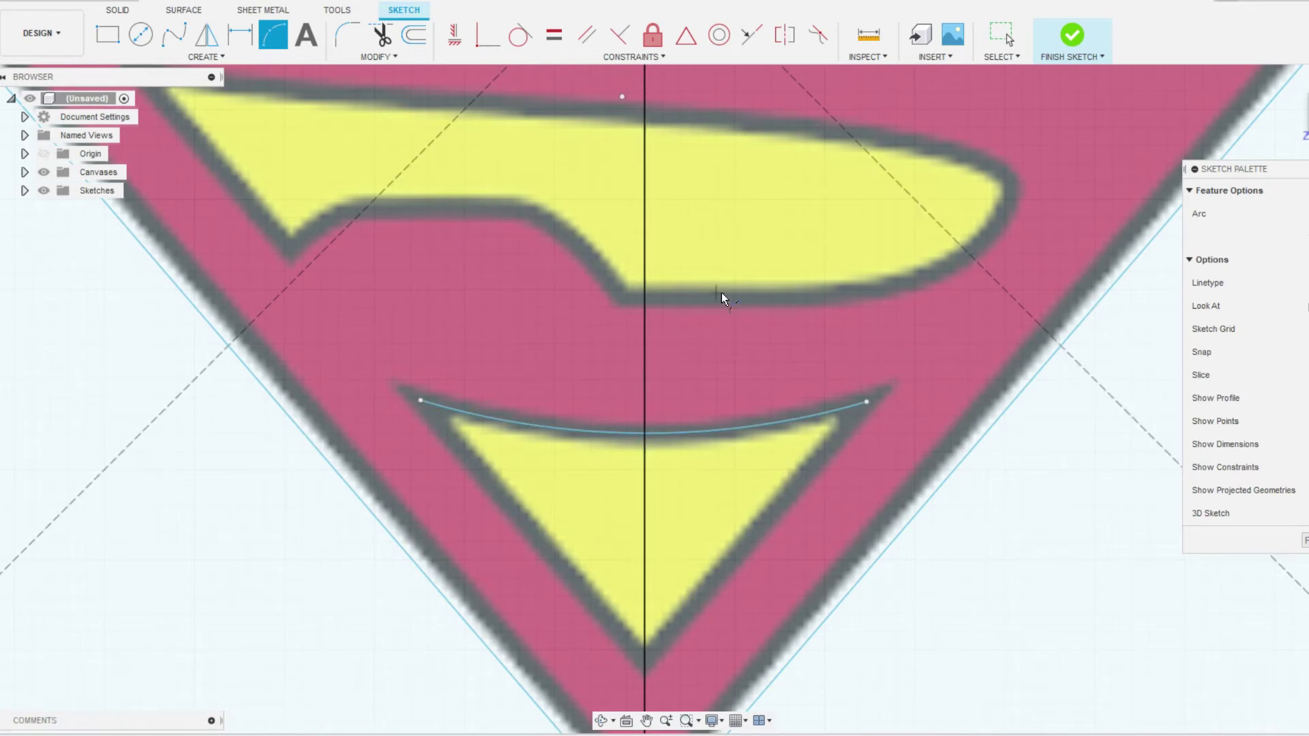
Step: Draw the two straight sides meeting at the bottom vertex to close the triangle
key("l")
left_click(421, 404)
scroll(658, 660, "down", 2)
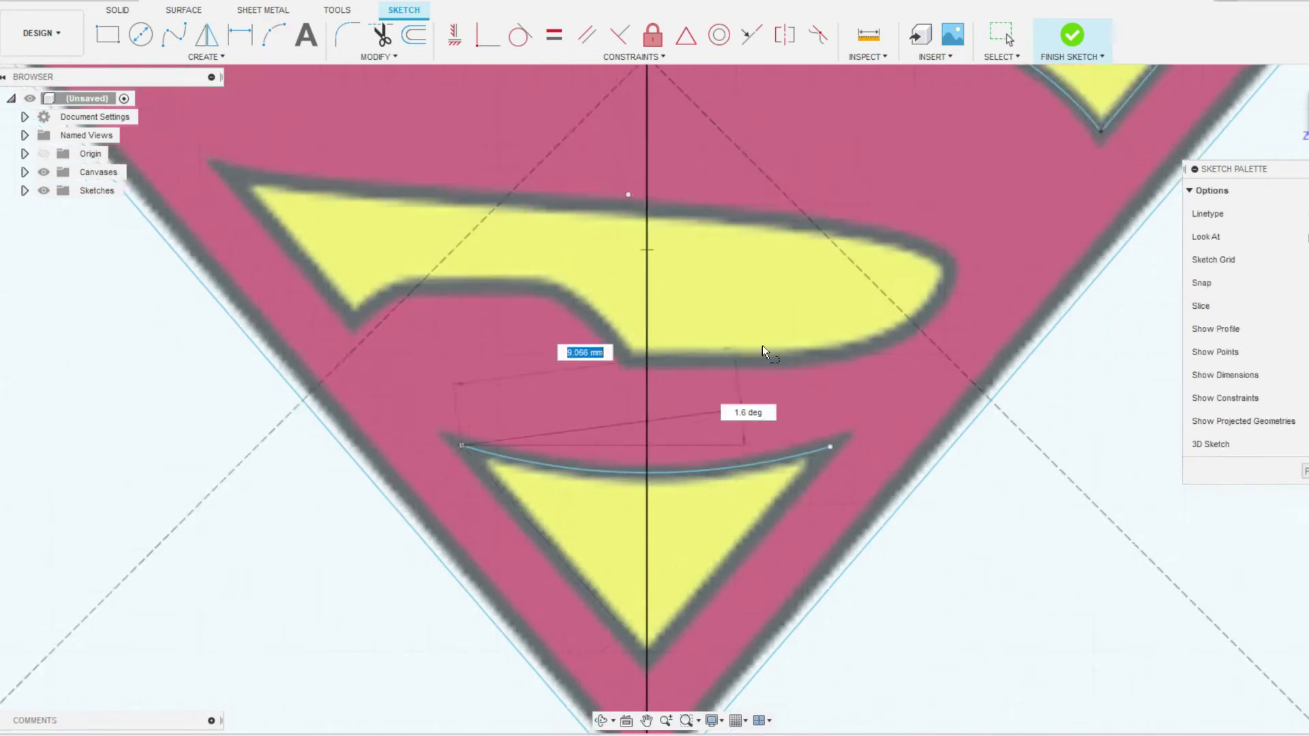
scroll(702, 590, "up", 3)
left_click(639, 539)
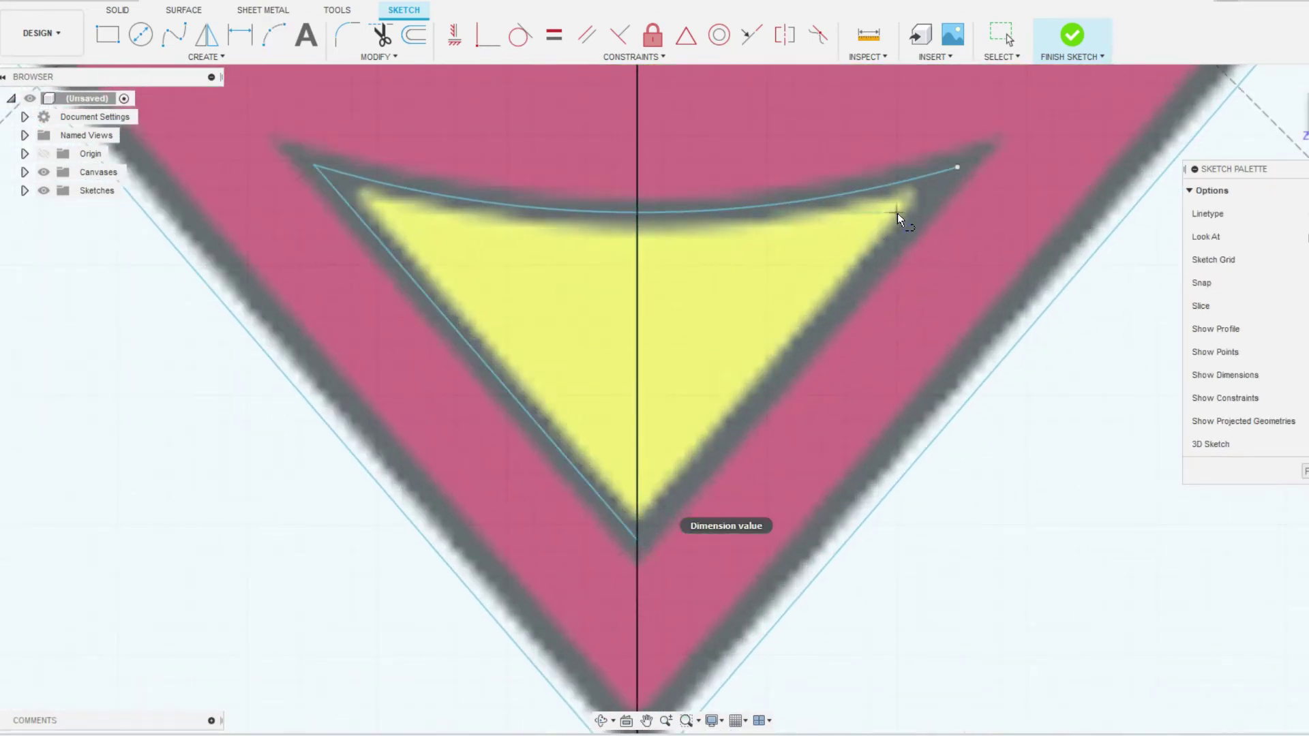
left_click(956, 169)
key("Escape")
scroll(681, 580, "down", 5)
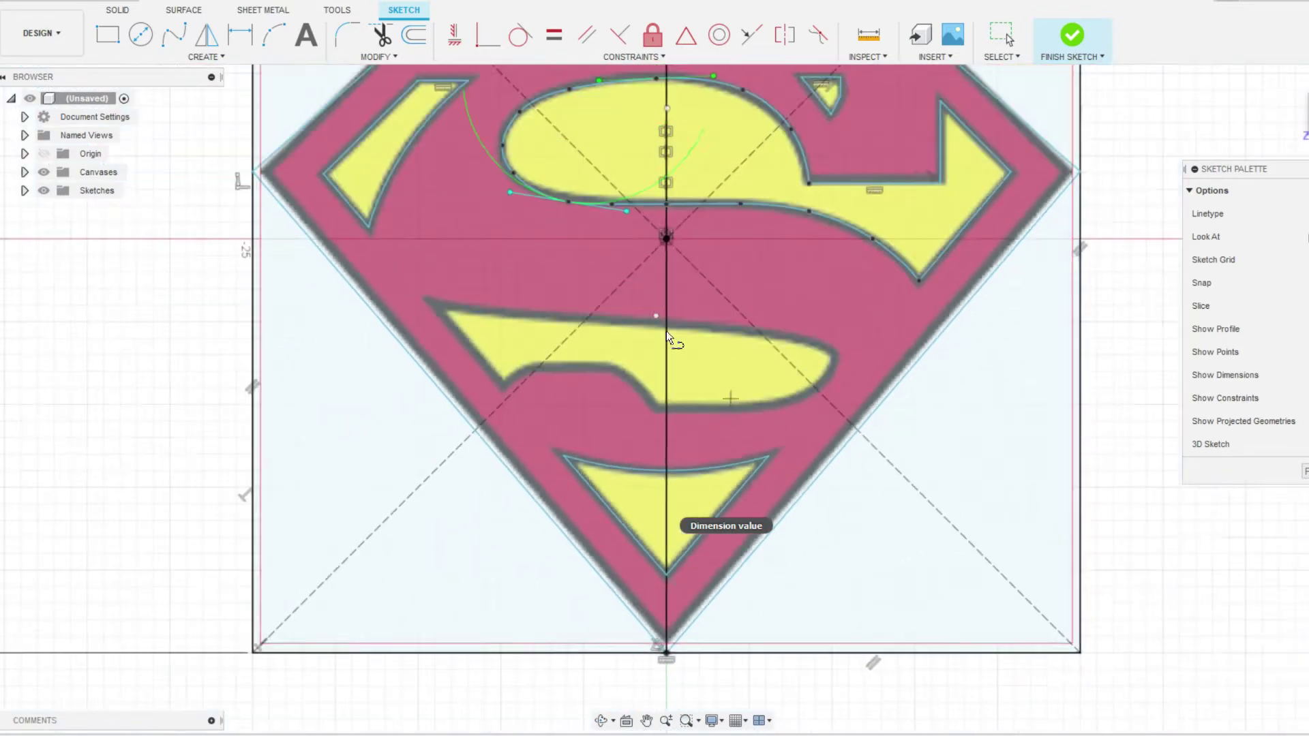
scroll(667, 336, "up", 2)
Step: Start a spline along the middle S piece's bottom edge, then cancel it
key("s")
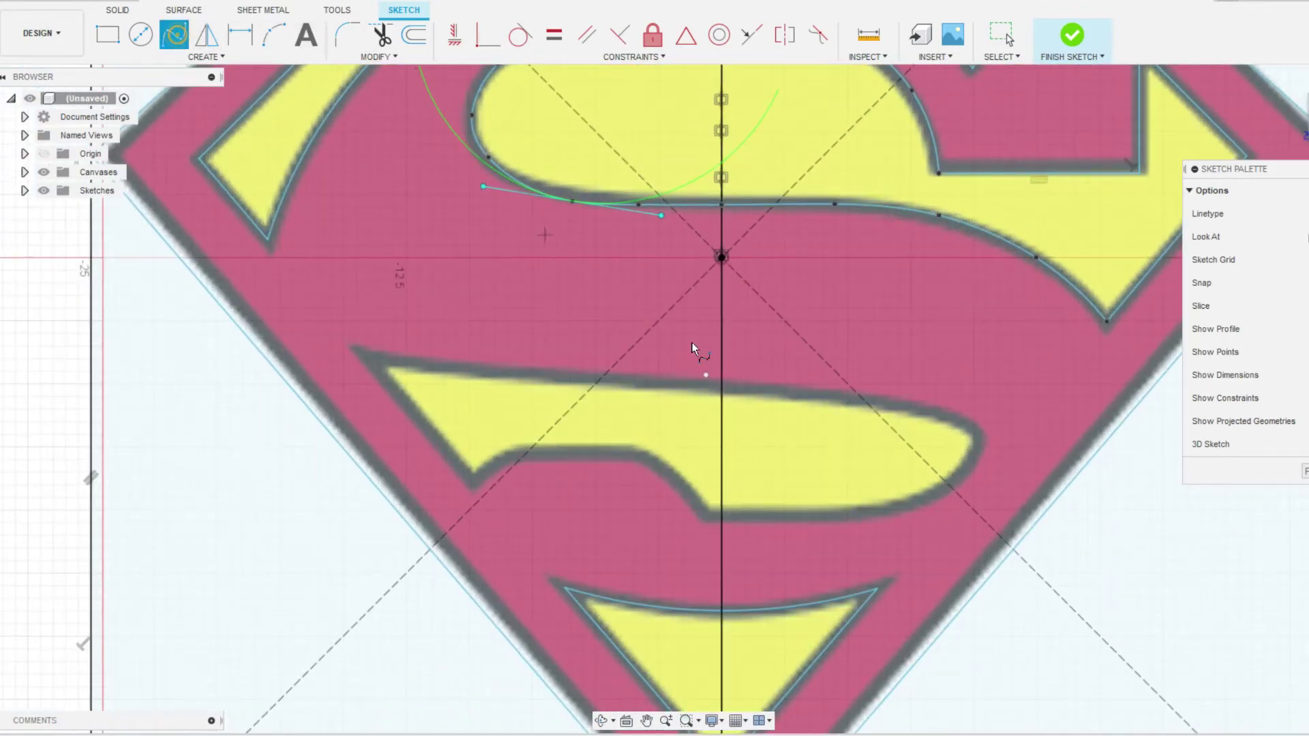
scroll(693, 349, "up", 1)
left_click(692, 509)
left_click(777, 509)
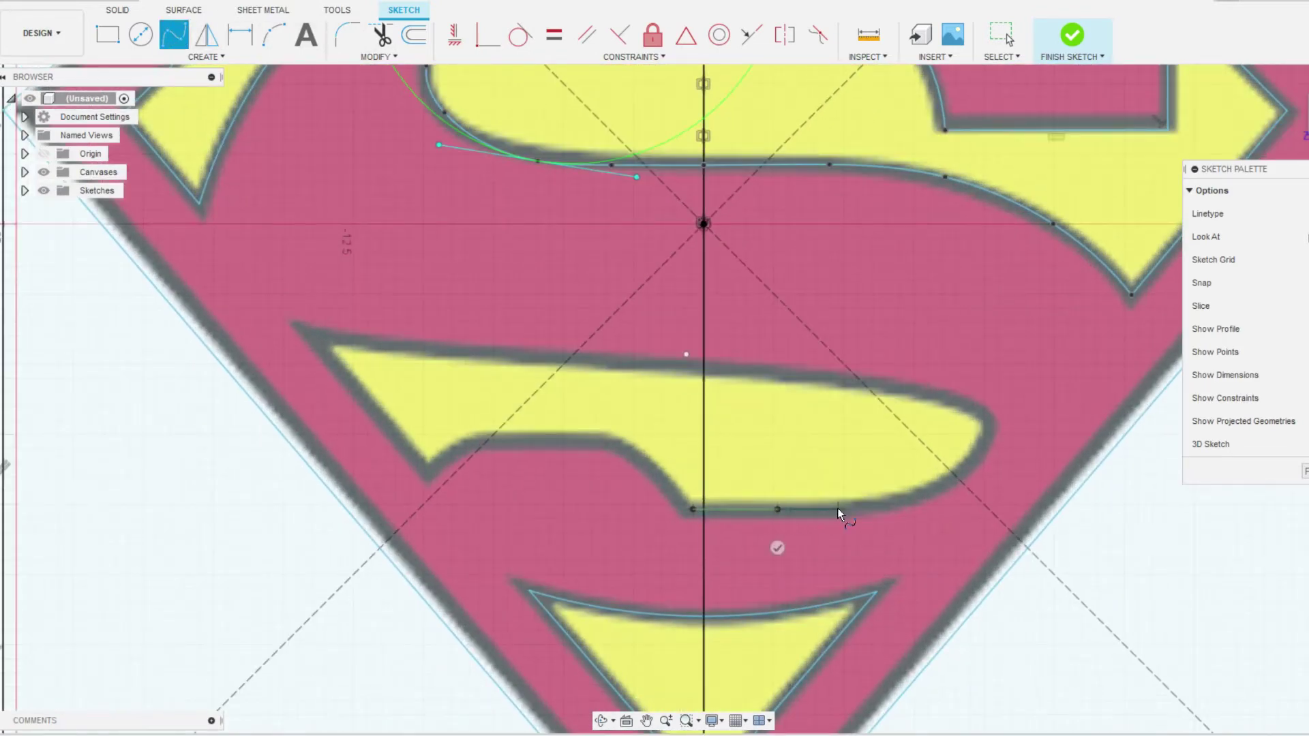
left_click(838, 508)
left_click(888, 509)
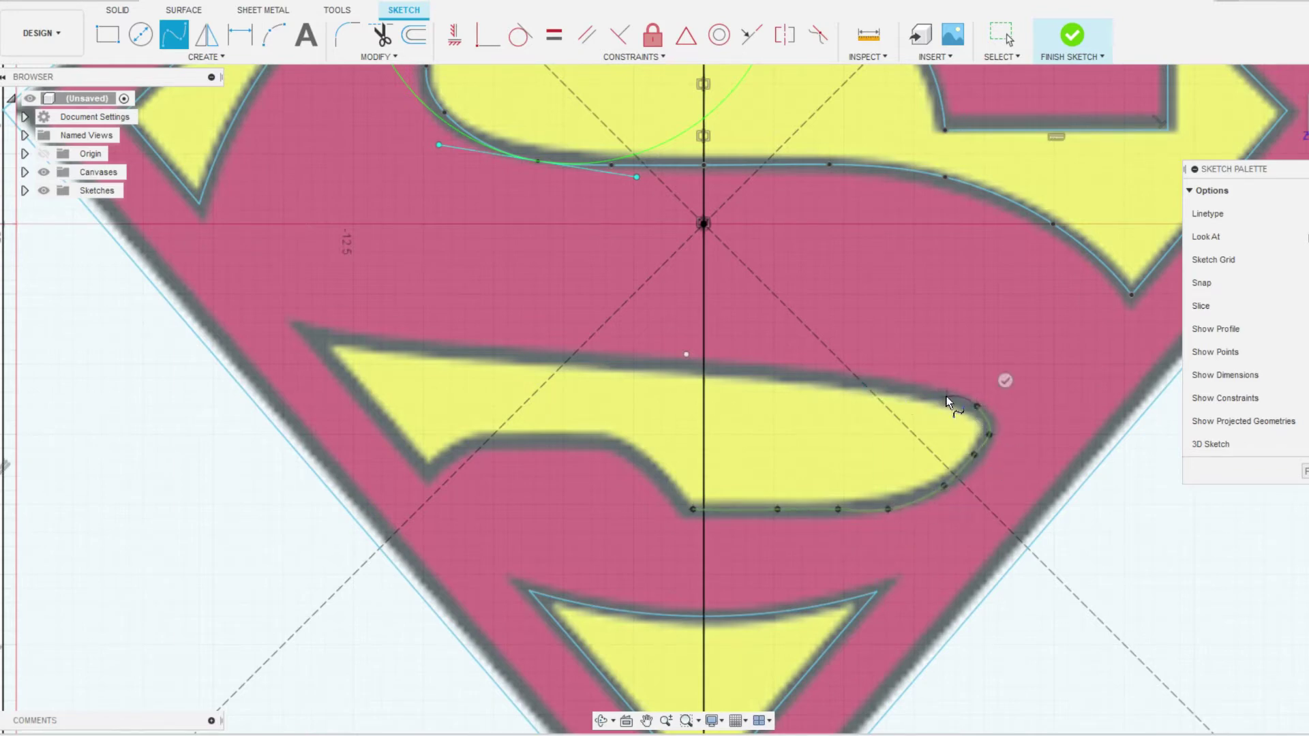
key("Escape")
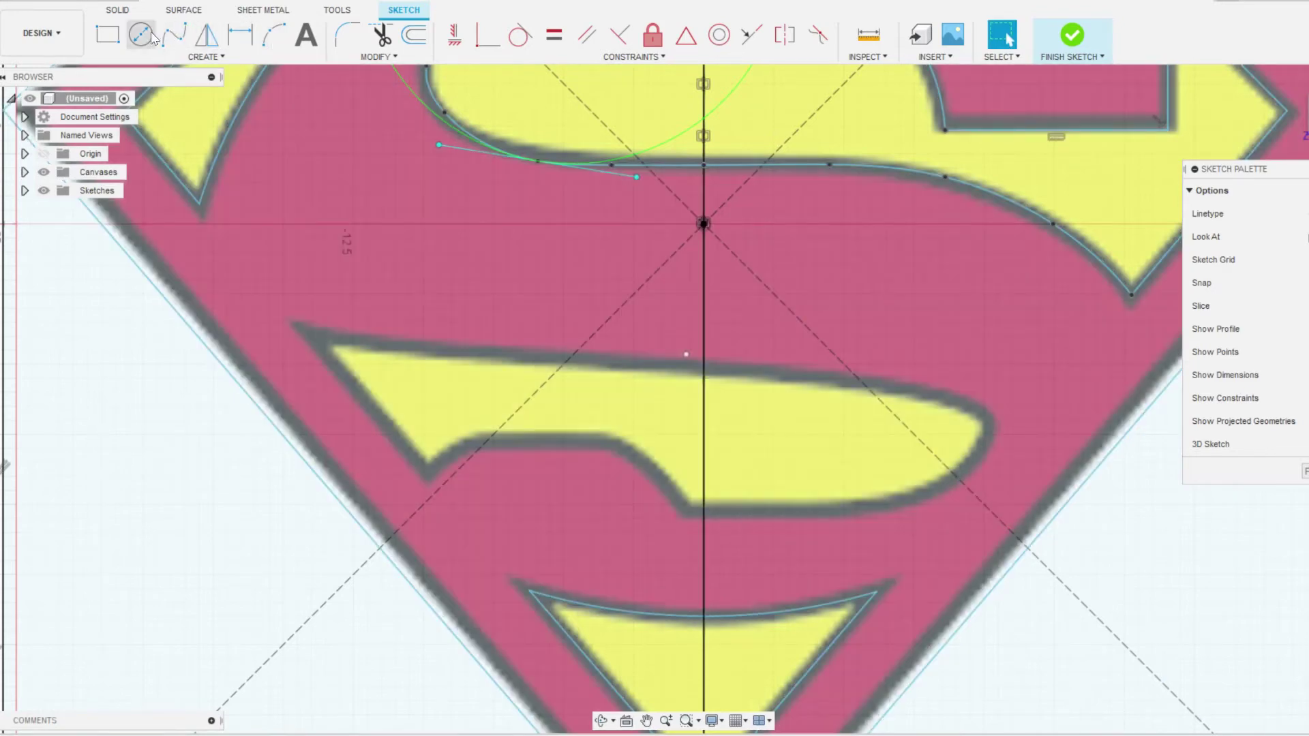
Step: Trace the wing's top edge, rounded tip and underside with a fit-point spline
left_click(174, 34)
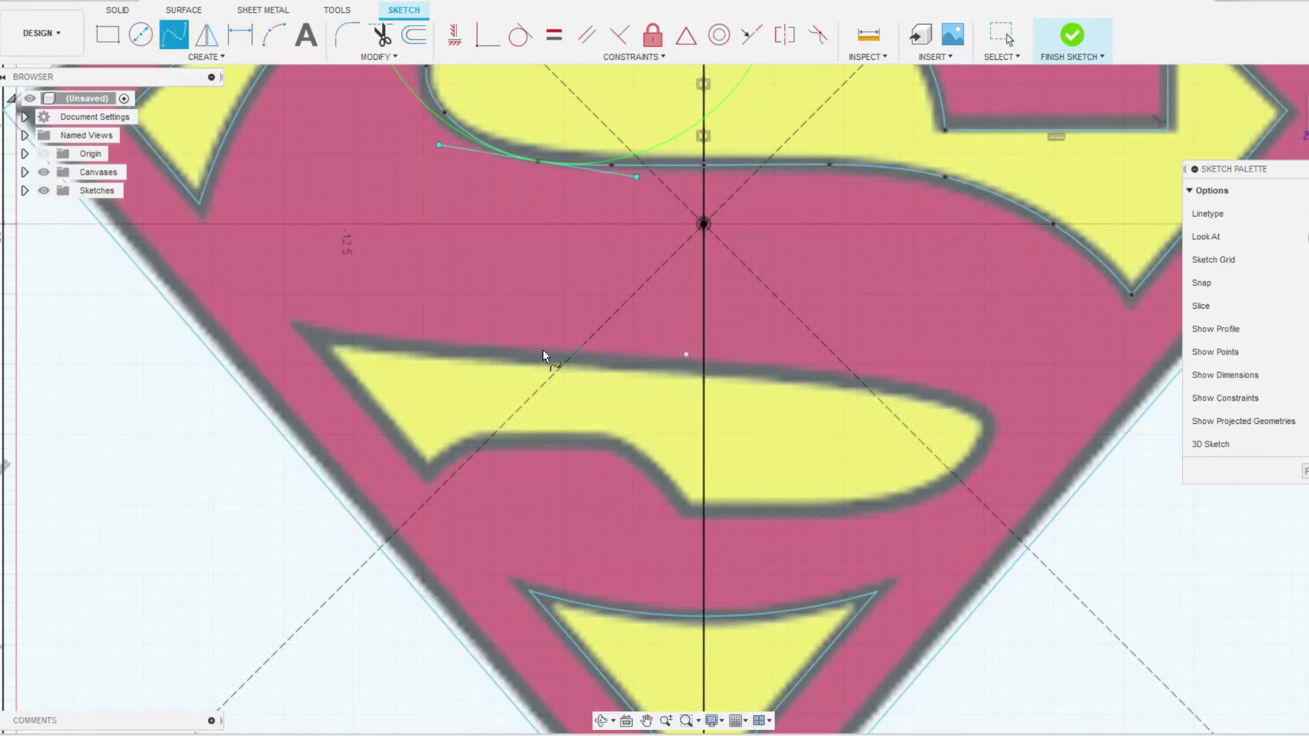
left_click(703, 370)
left_click(824, 380)
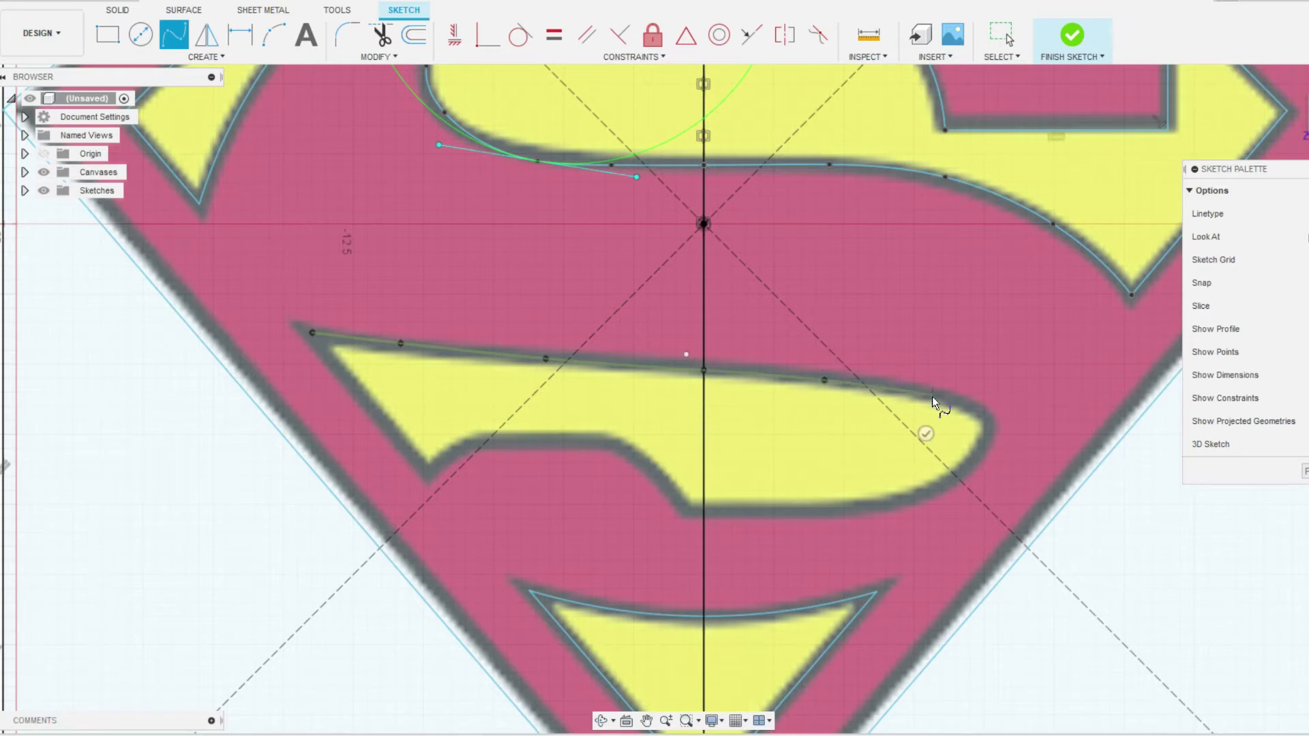
double_click(932, 397)
scroll(980, 423, "up", 1)
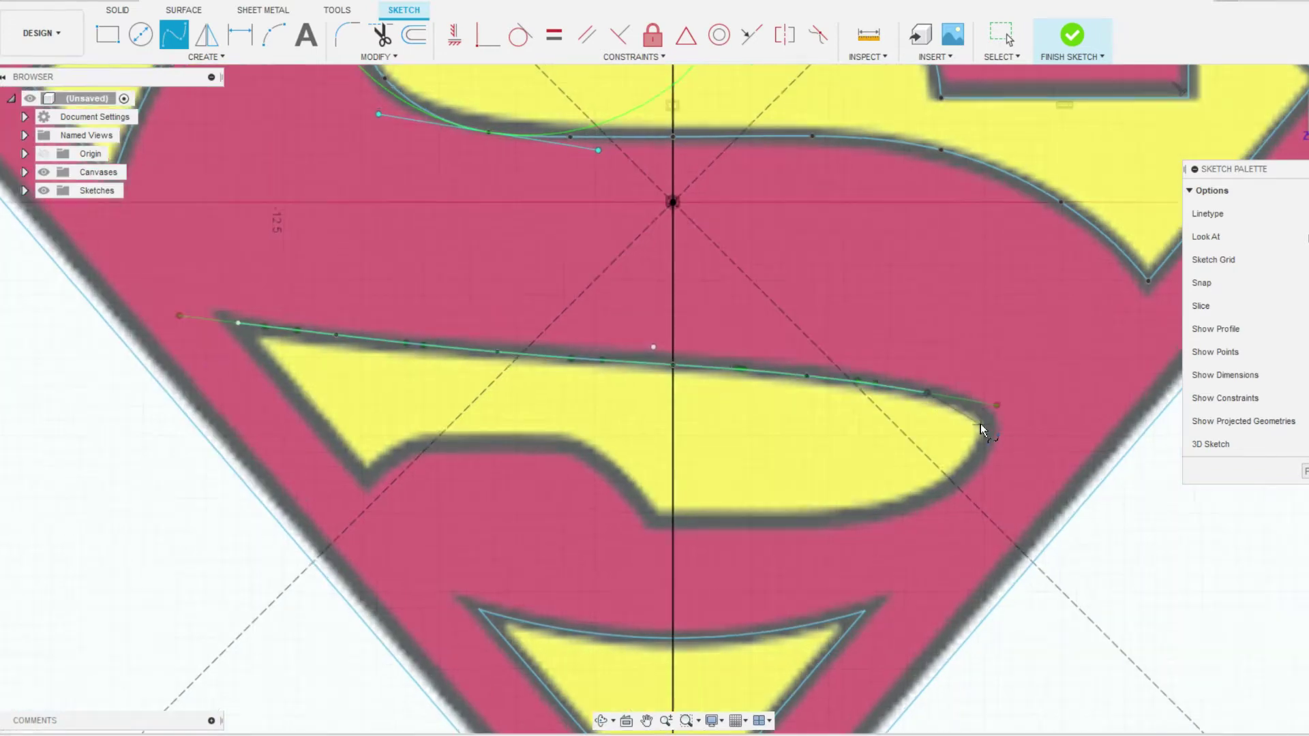
scroll(980, 424, "up", 3)
left_click(969, 482)
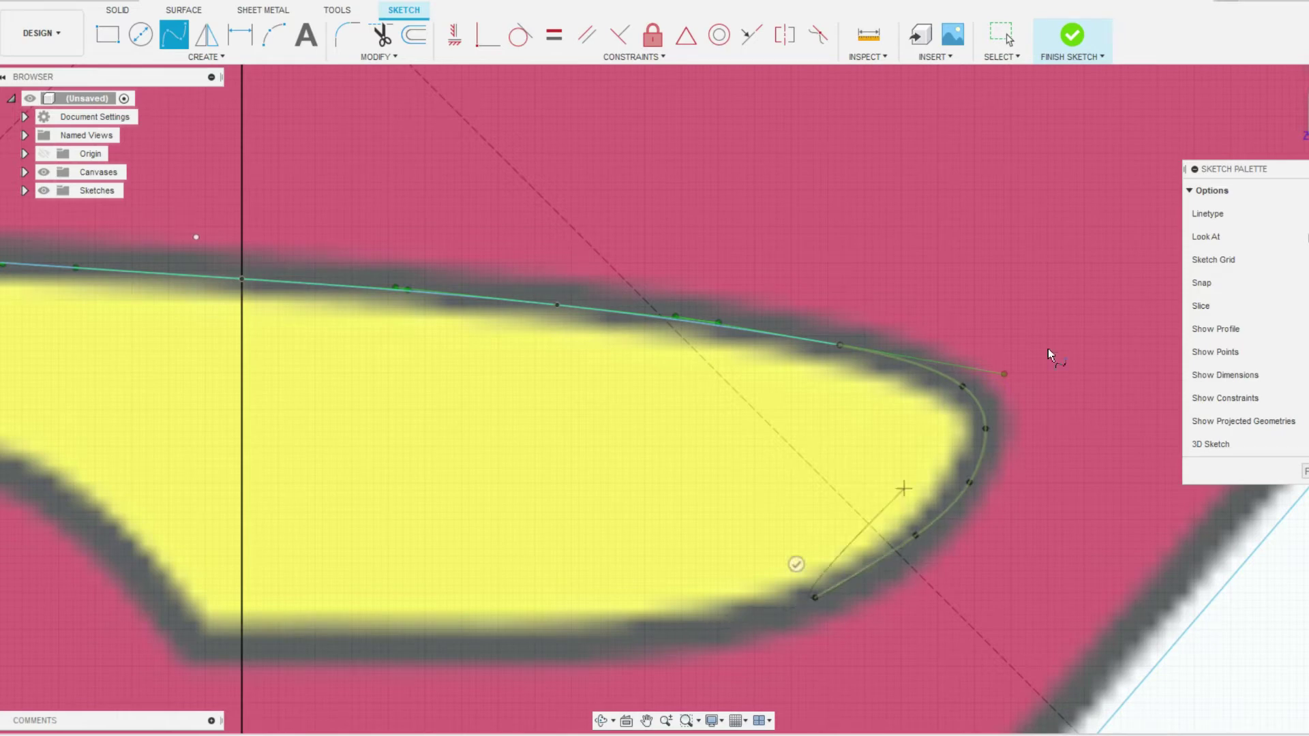
scroll(941, 448, "up", 1)
left_click(778, 543)
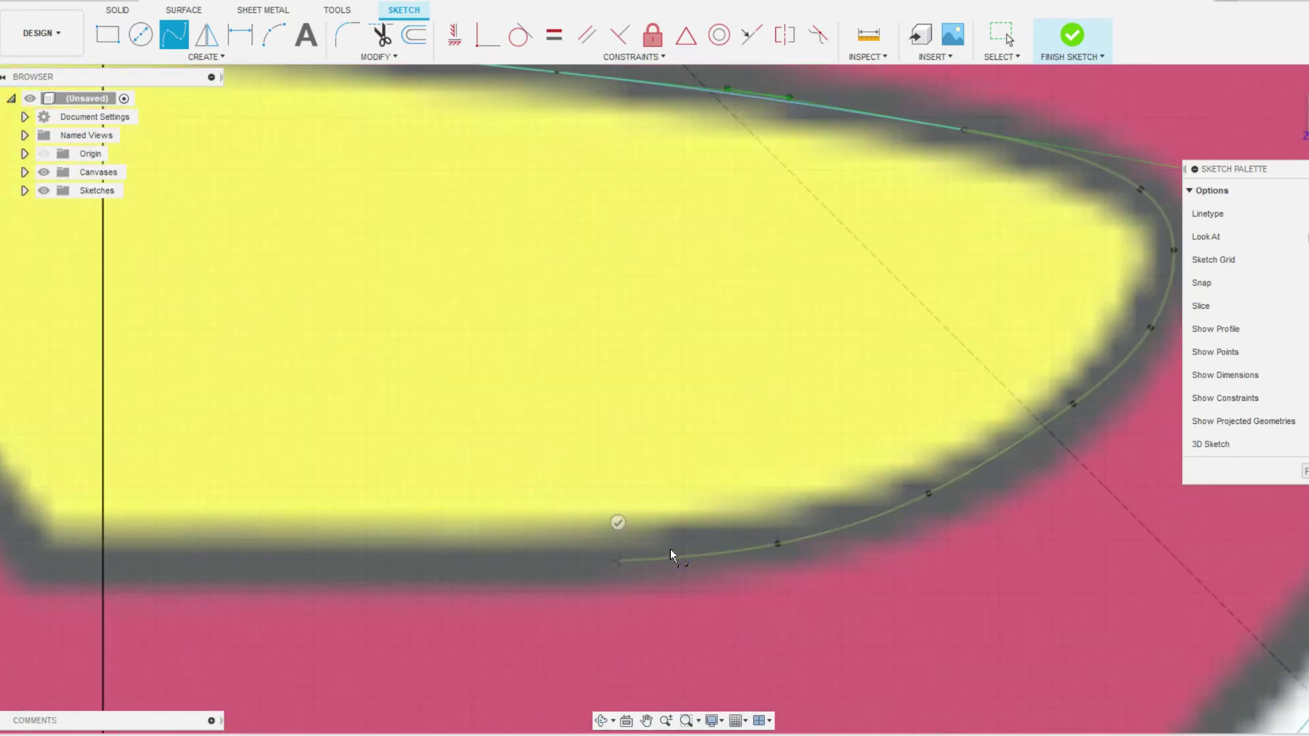
left_click(619, 525)
scroll(1024, 489, "down", 3)
scroll(506, 289, "down", 2)
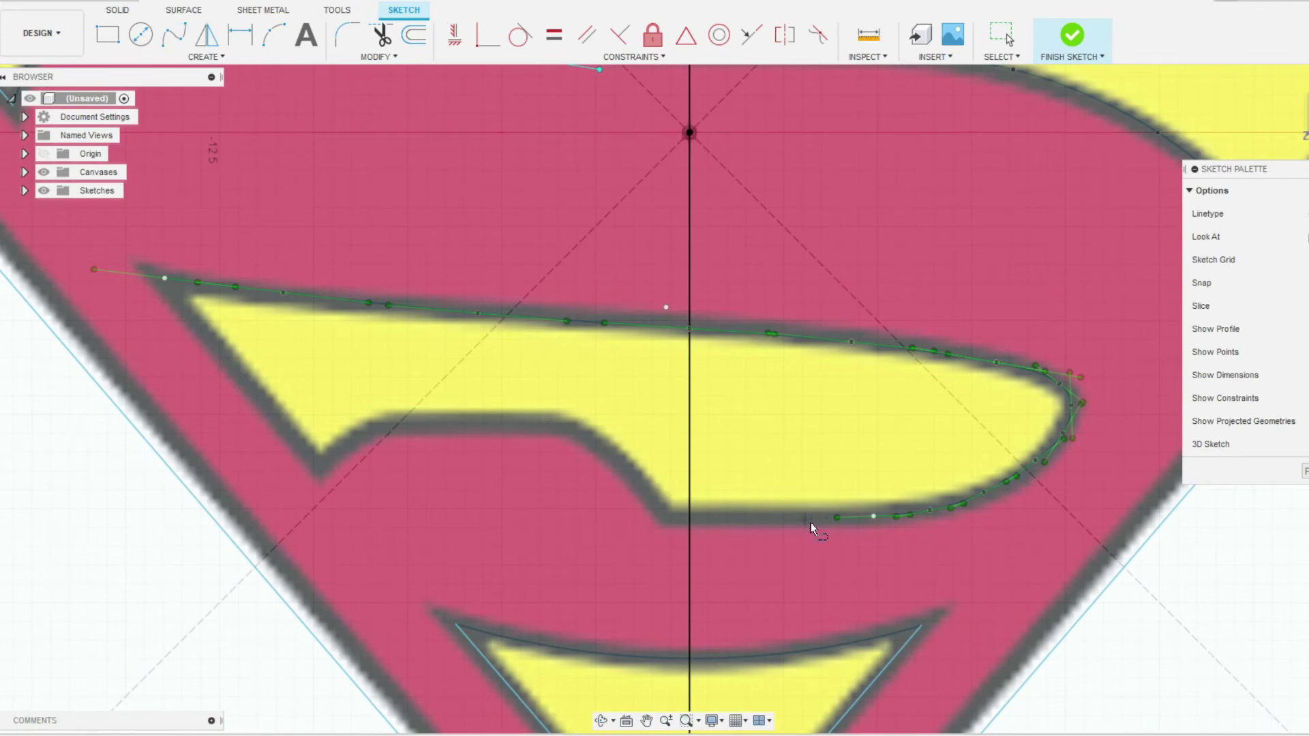
Step: Draw lines along the wing's bottom and notch edges, plus a 3-point arc for the notch corner
left_click(873, 518)
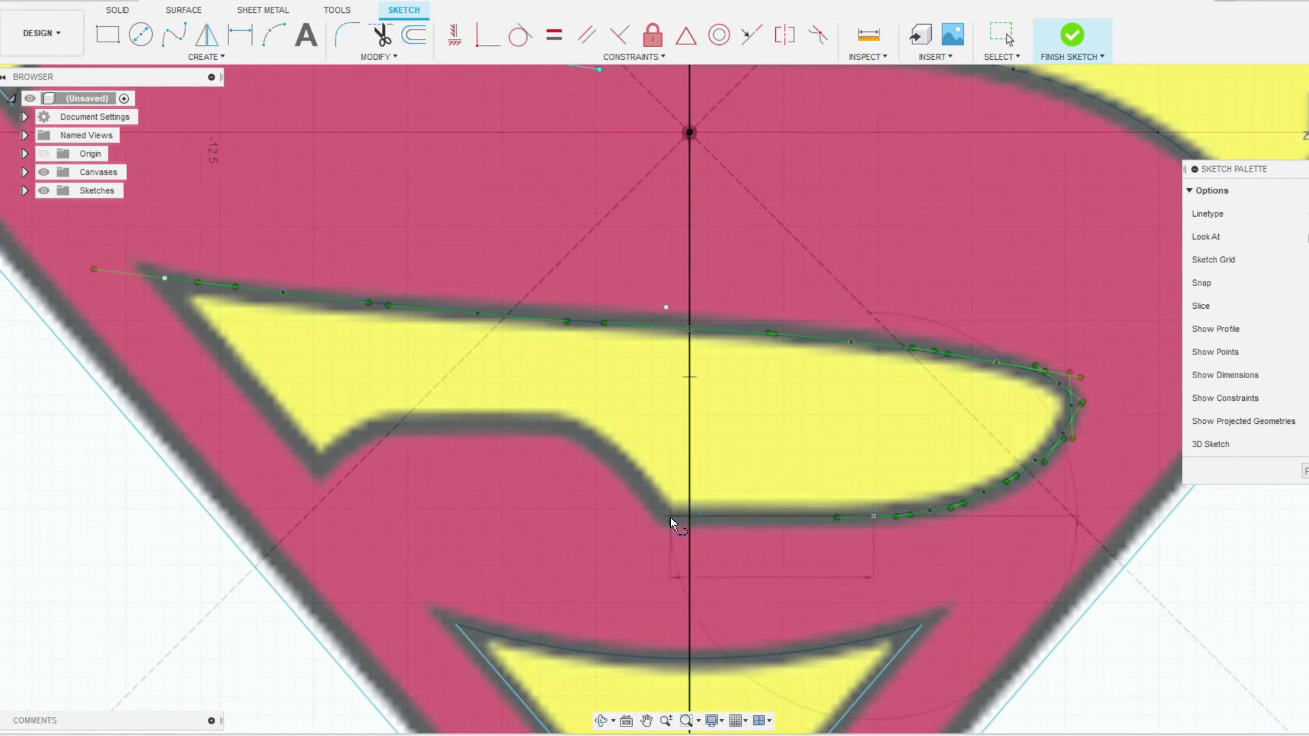
left_click(670, 517)
left_click(576, 427)
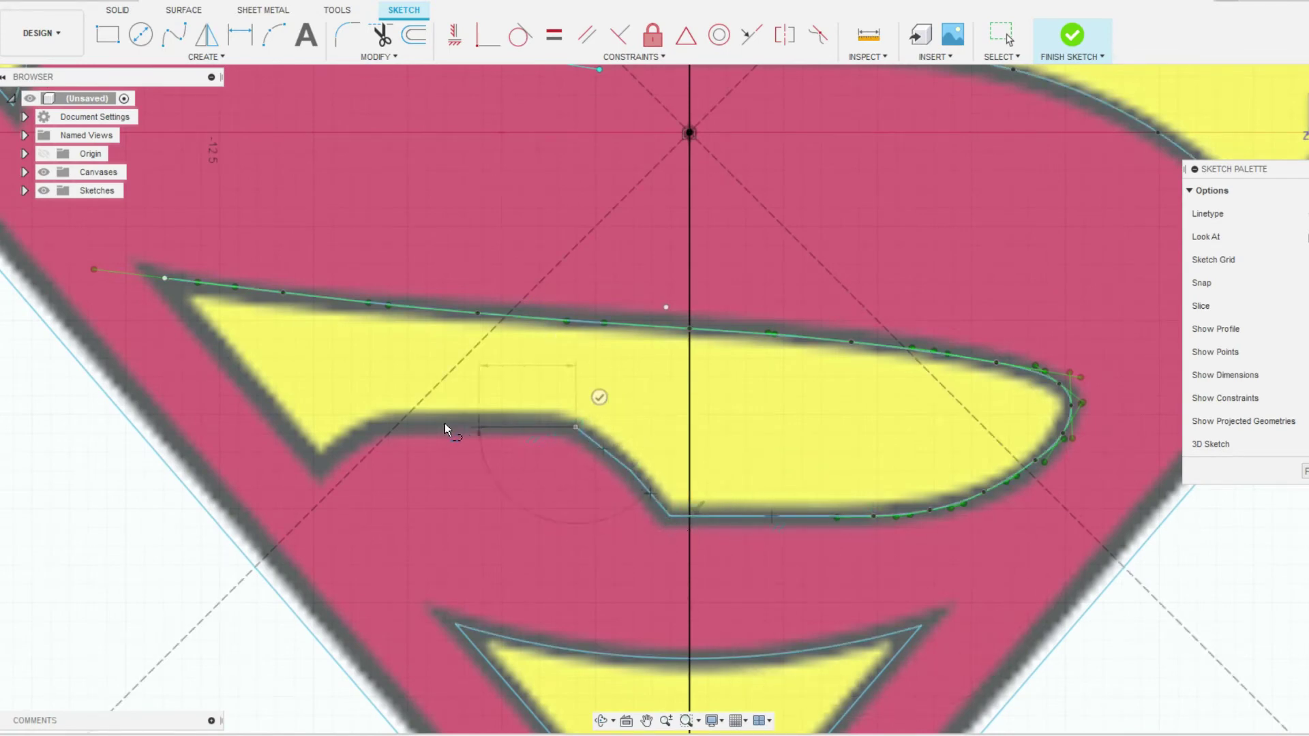
left_click(394, 427)
left_click(273, 34)
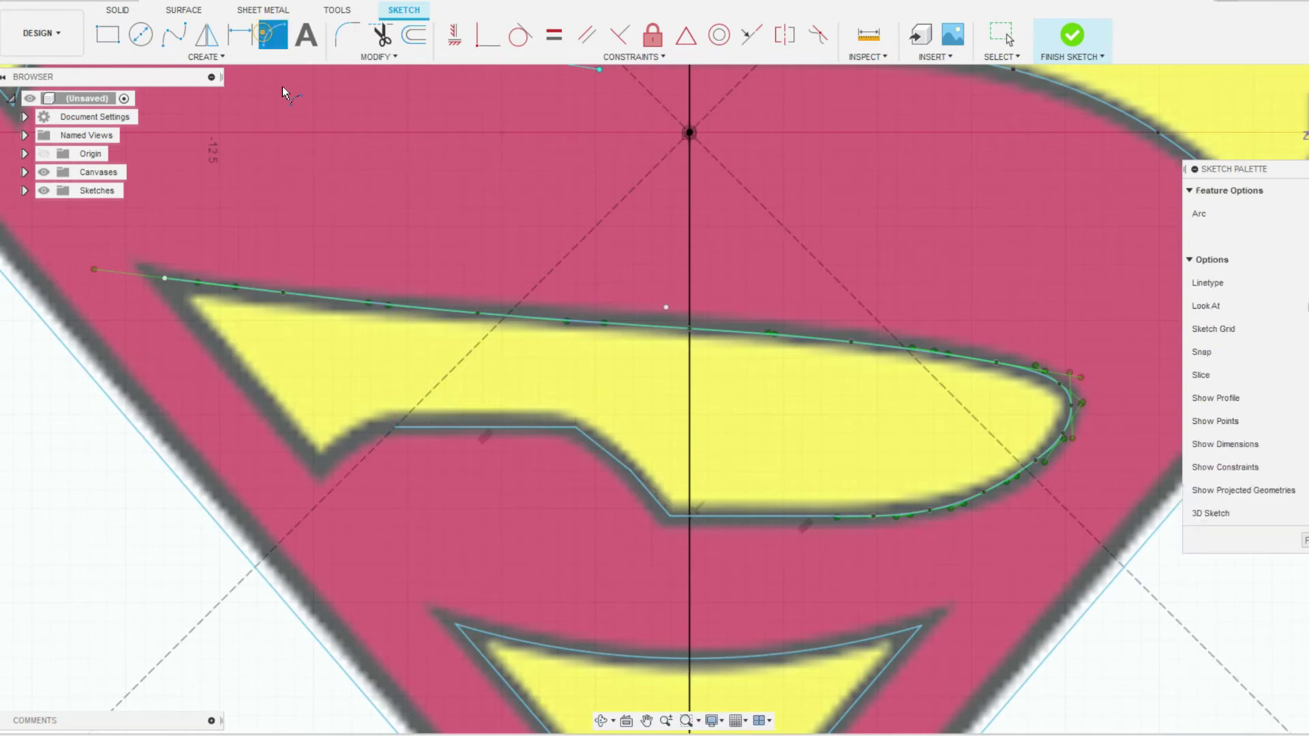
left_click(395, 427)
left_click(359, 438)
scroll(342, 440, "up", 1)
Step: Close the outline with a line to the wing's left point and finish the sketch
key("l")
left_click(320, 474)
left_click(143, 261)
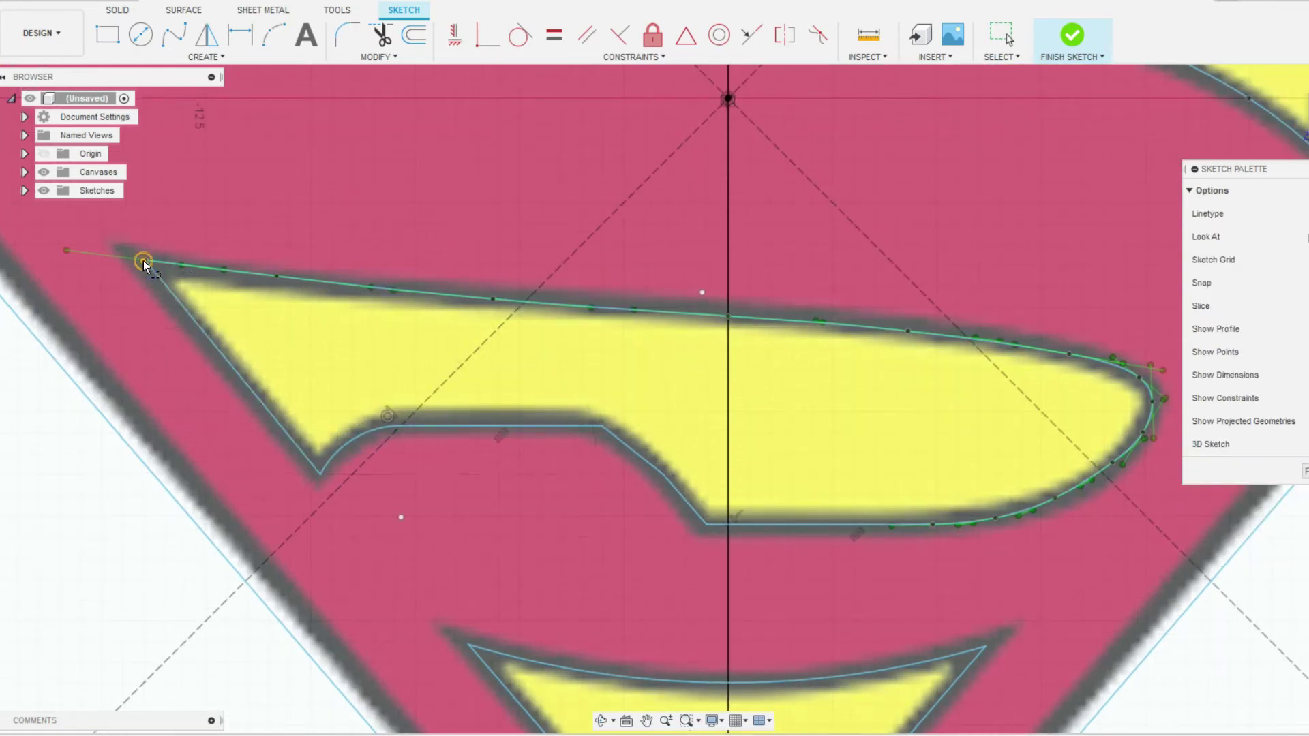
scroll(816, 444, "down", 5)
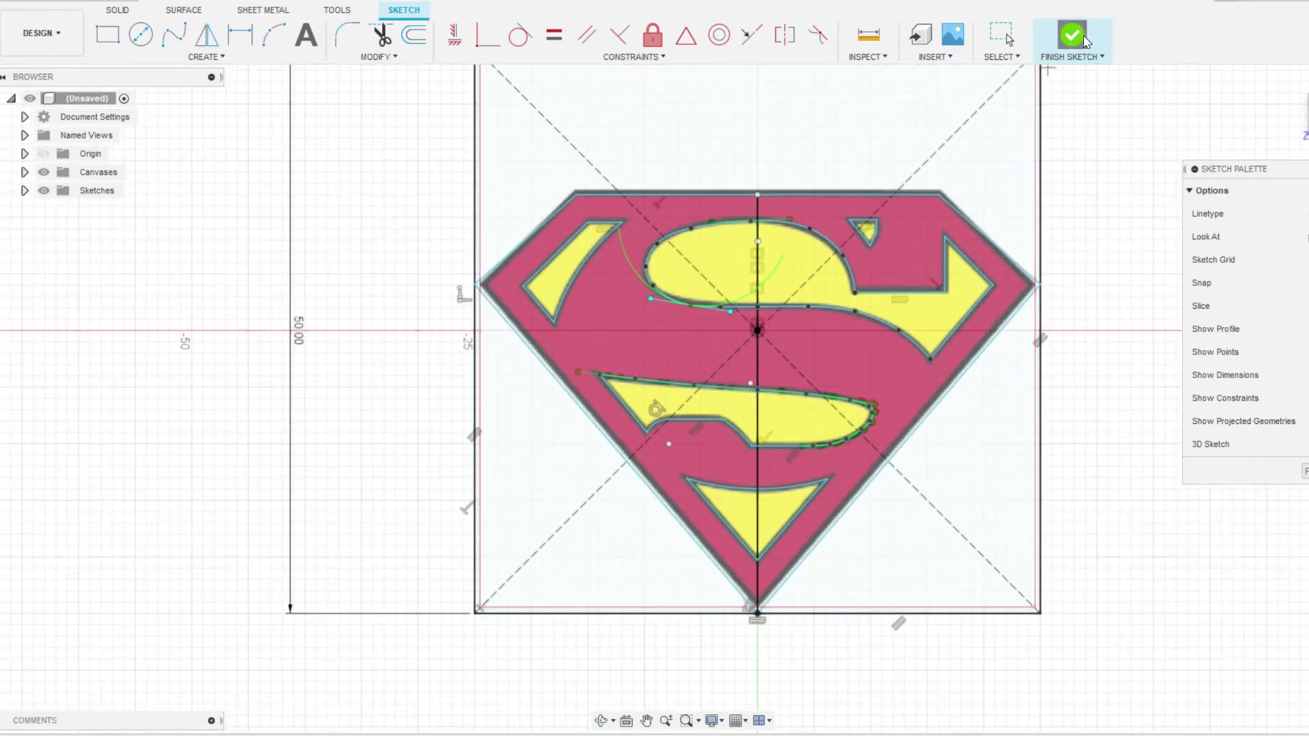
left_click(1072, 38)
Step: Hide the reference logo canvas and reopen the sketch for editing
left_click(44, 172)
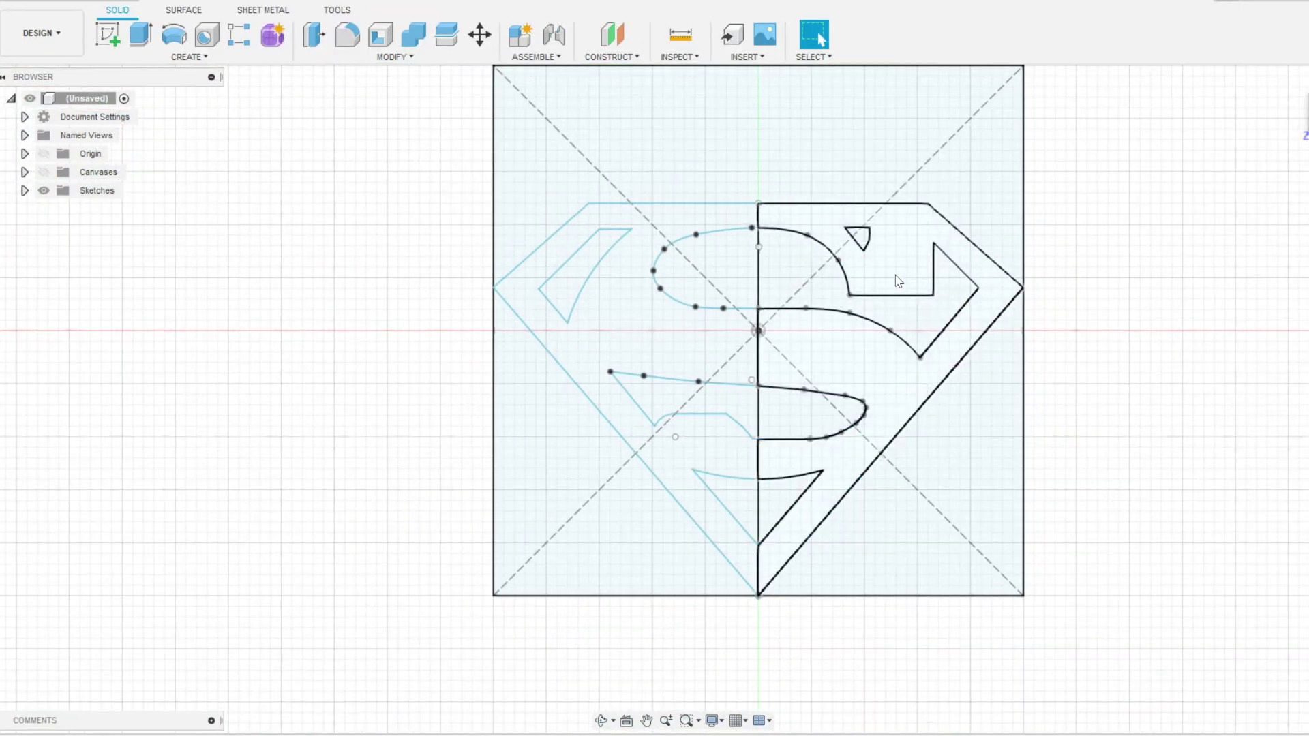
right_click(112, 729)
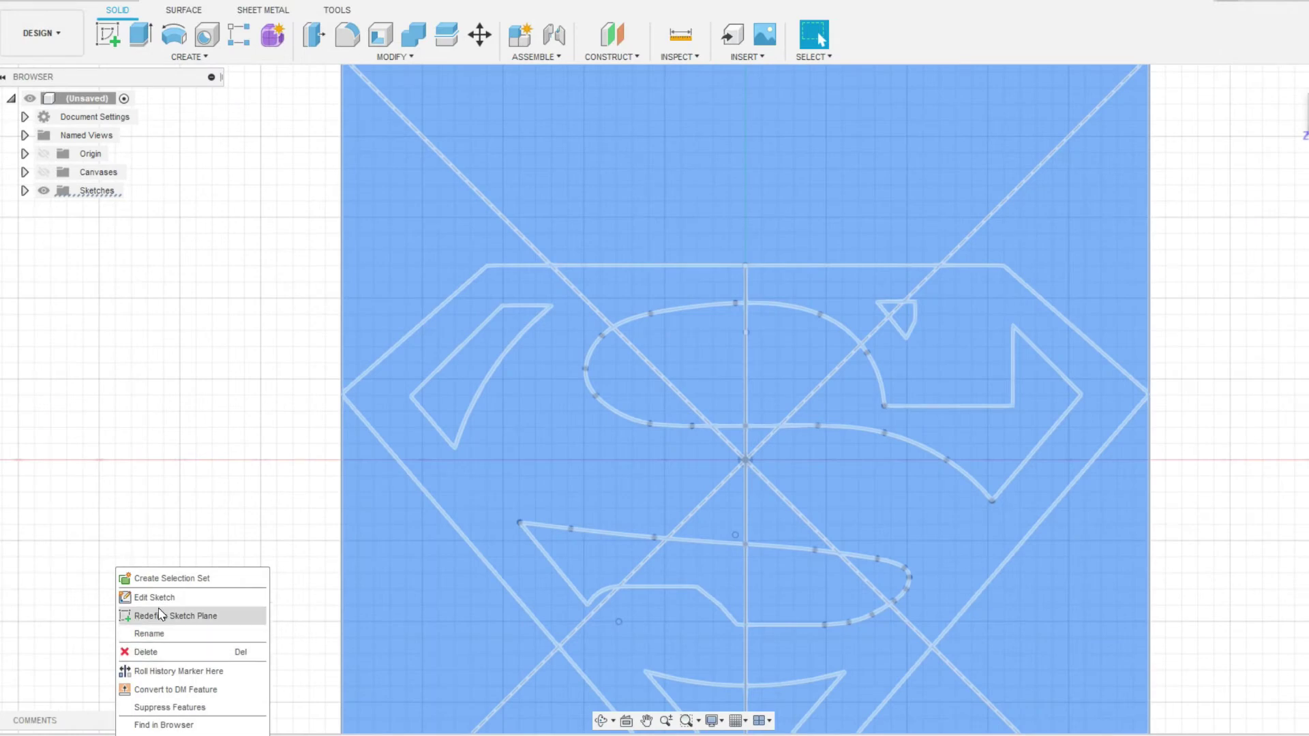
left_click(136, 595)
Step: Adjust grid and snap settings for centre-diameter circles, discarding a first too-small circle
key("c")
scroll(716, 301, "up", 5)
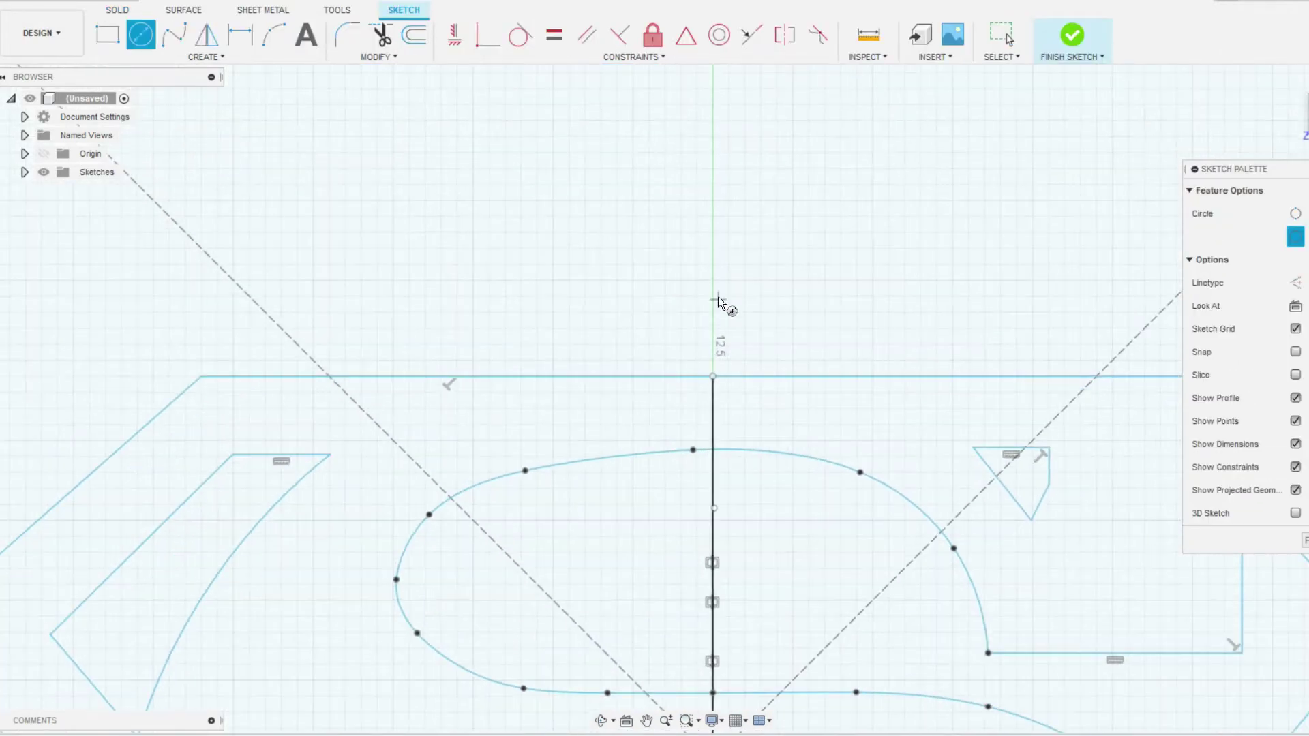
scroll(716, 280, "down", 2)
scroll(716, 280, "down", 3)
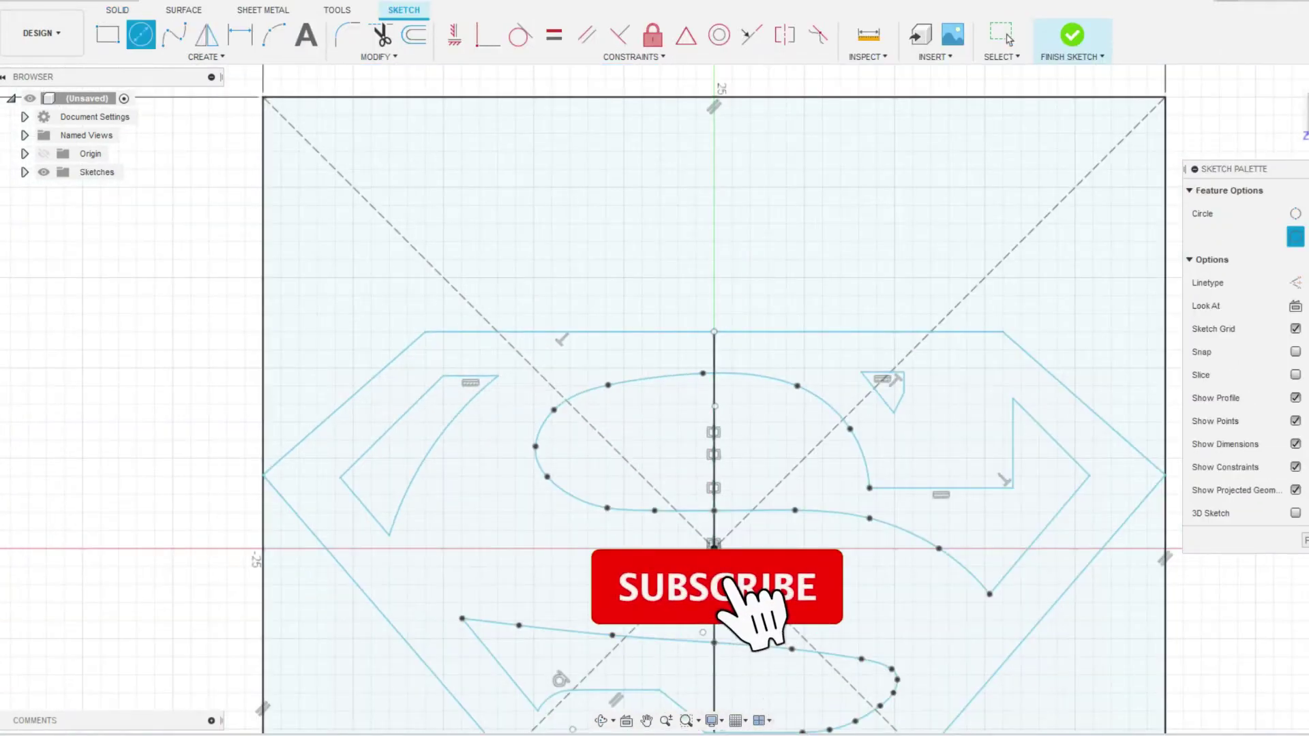
scroll(743, 669, "down", 4)
left_click(736, 721)
scroll(742, 614, "up", 3)
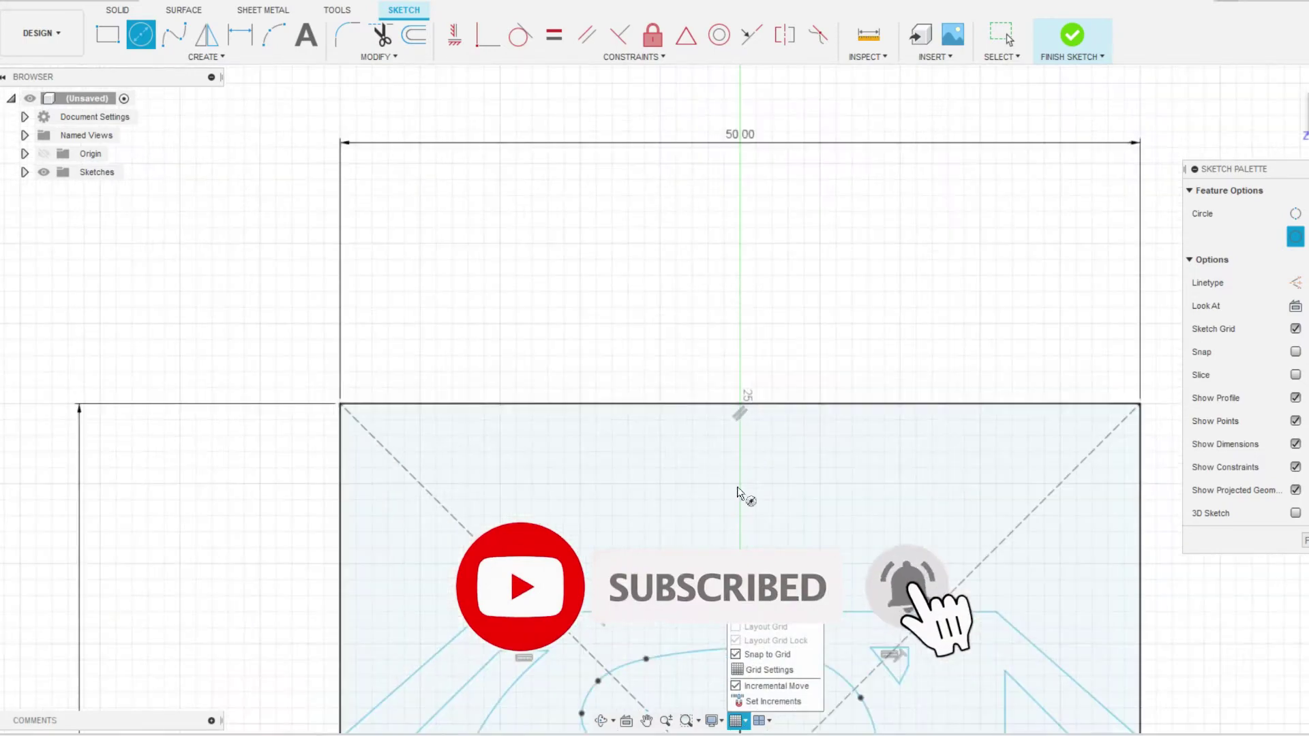
scroll(742, 491, "up", 3)
scroll(748, 439, "up", 3)
left_click(737, 348)
key("Escape")
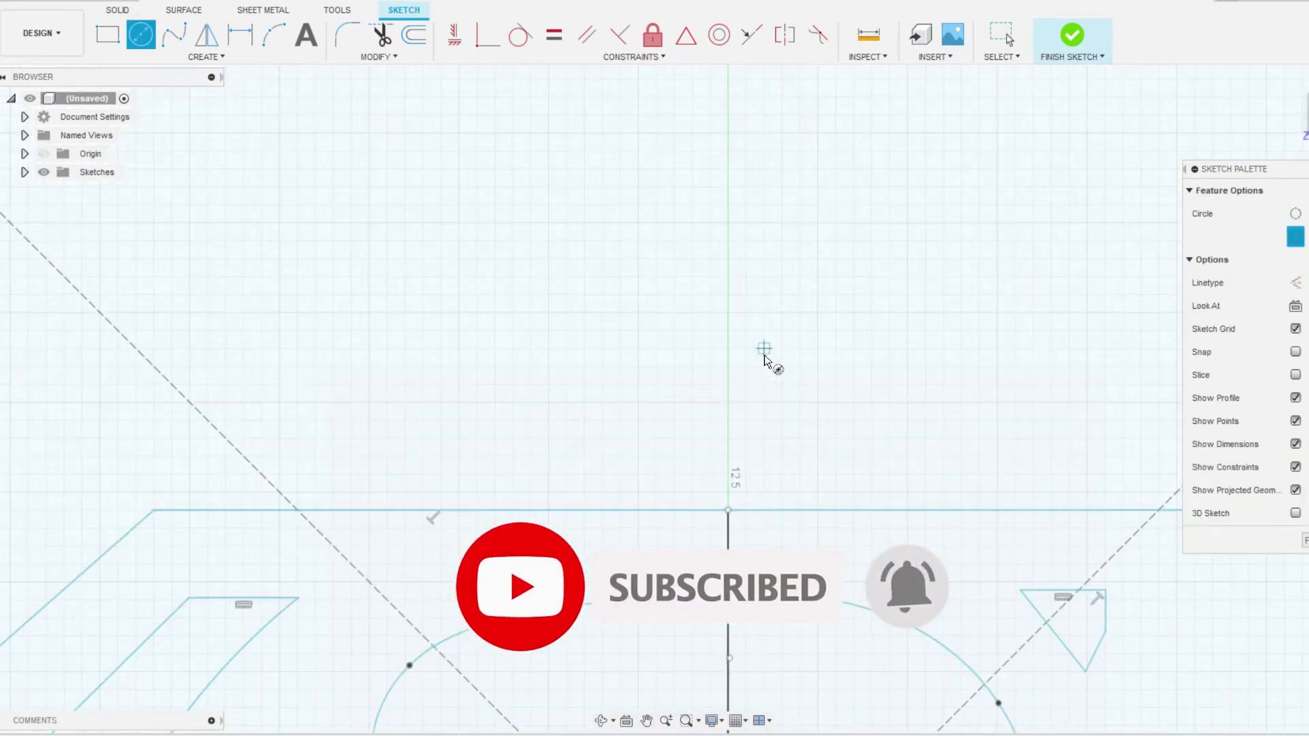
Step: Draw concentric outer and inner circles centred above the shield's top edge
left_click(728, 384)
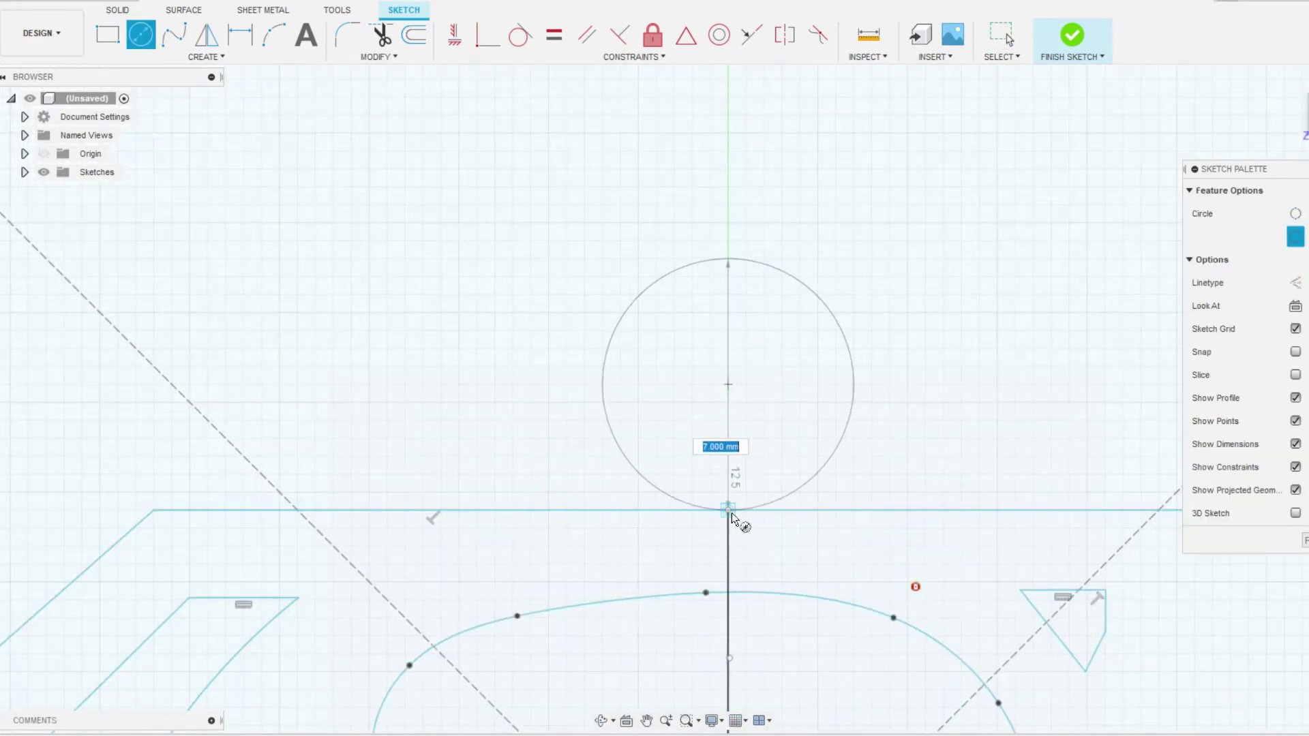
left_click(731, 544)
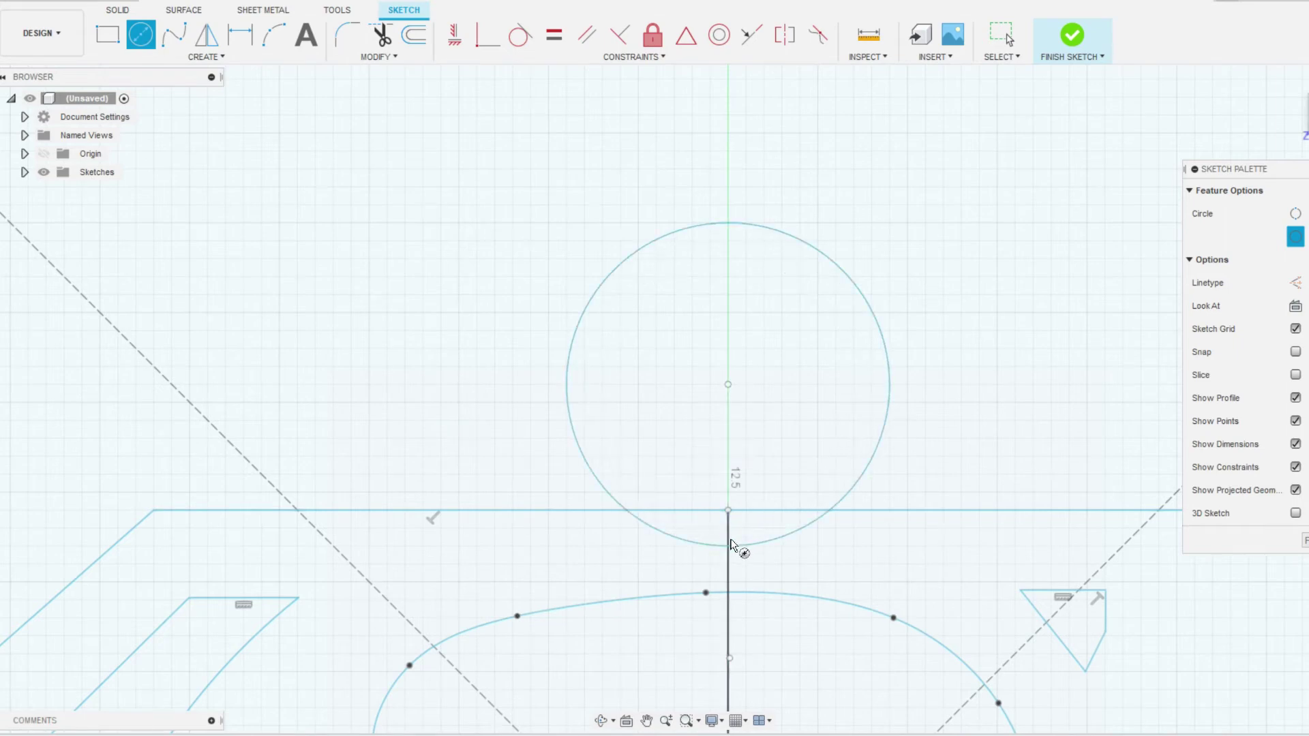
left_click(728, 385)
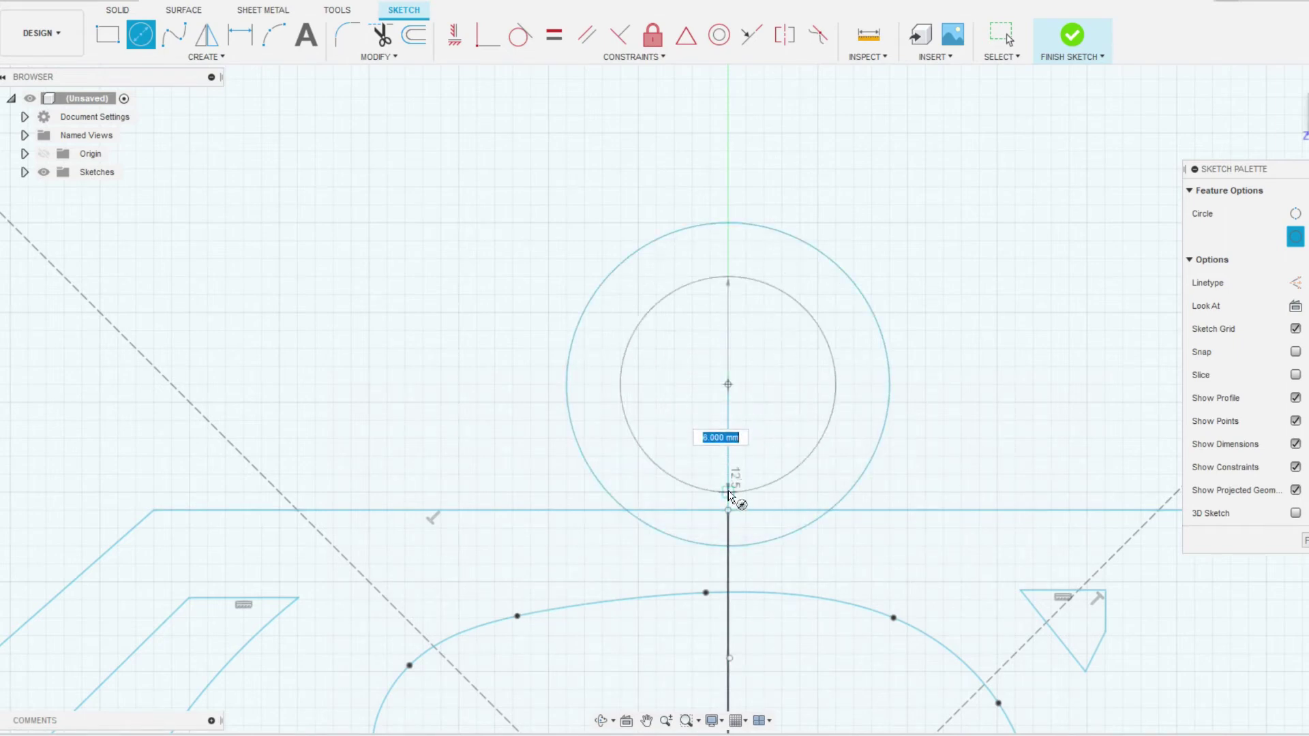
left_click(728, 493)
scroll(735, 409, "down", 5)
scroll(736, 307, "down", 3)
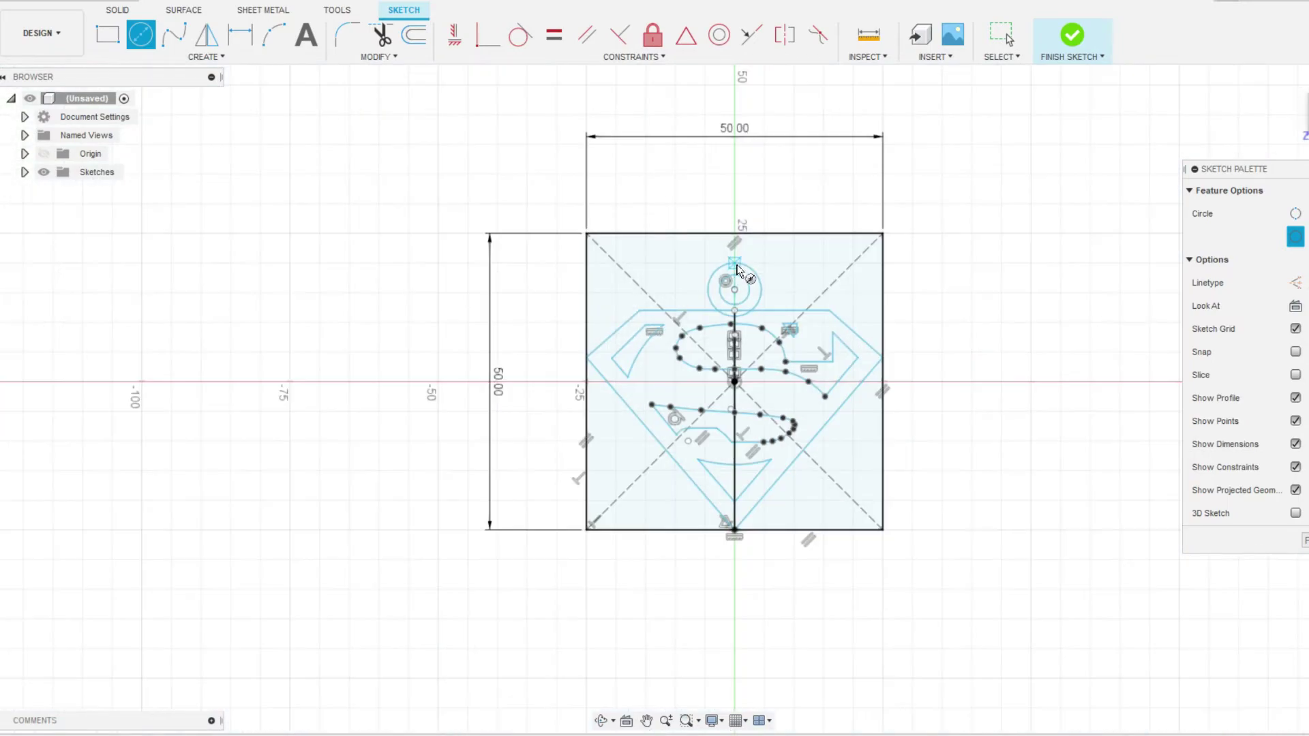
scroll(802, 336, "up", 2)
Step: Dimension the inner circle Ø4.5 mm and the outer circle Ø10 mm
key("d")
scroll(728, 272, "up", 2)
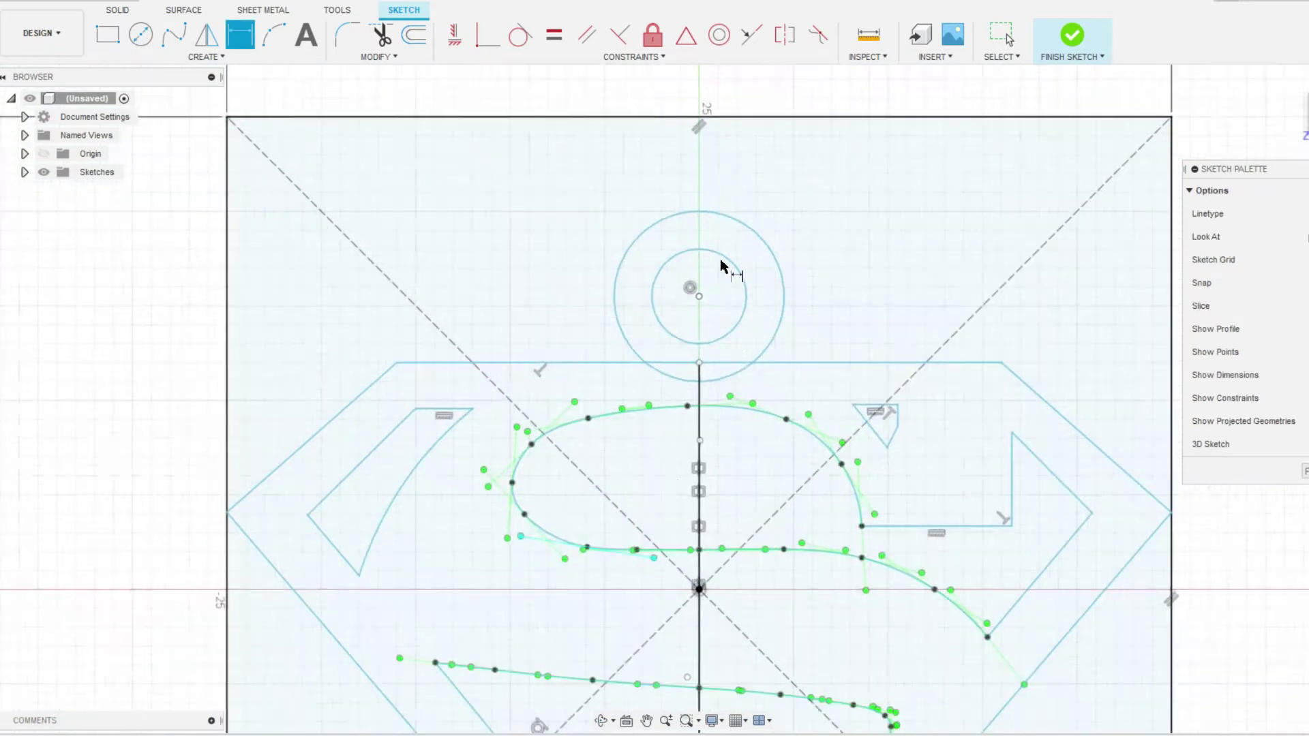
scroll(735, 266, "up", 3)
left_click(737, 263)
left_click(918, 231)
type(".5")
key("Return")
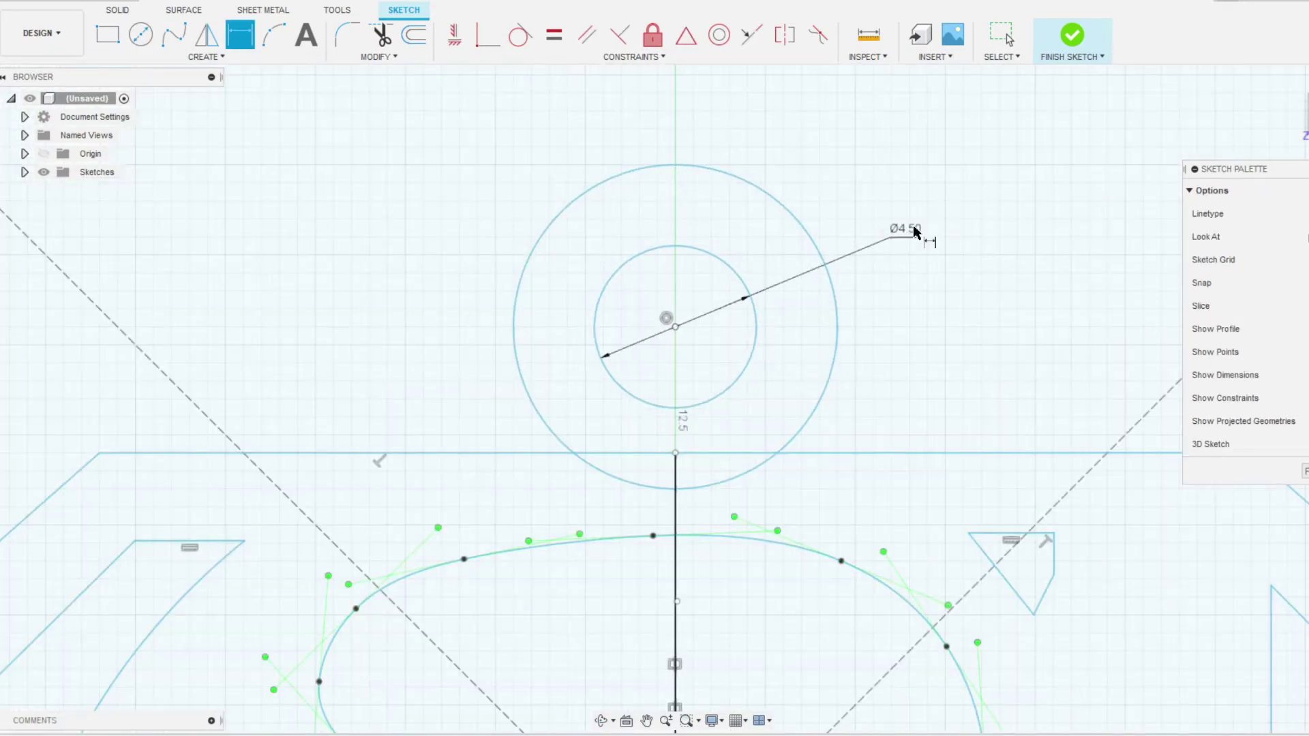
left_click(828, 253)
left_click(961, 205)
type("10")
key("Return")
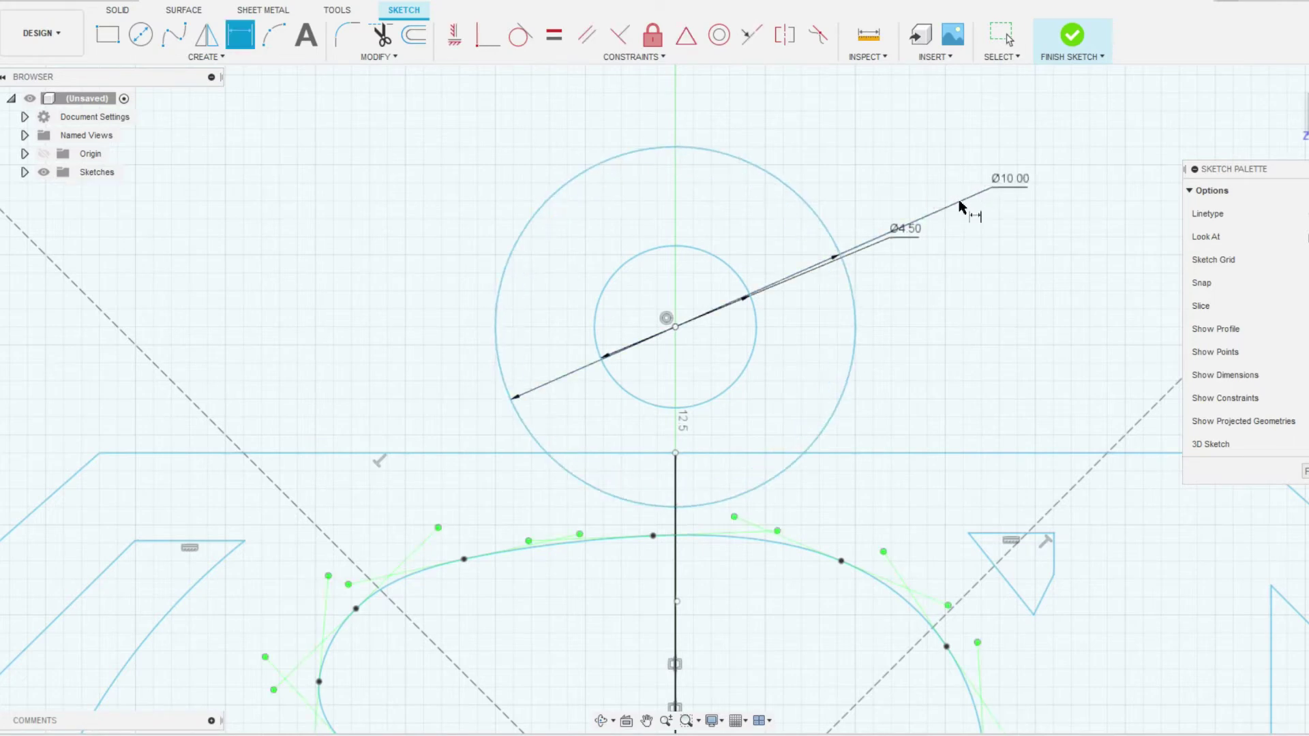
Step: Extrude both shield halves, the keyring ring and the sliver 6 mm into one solid body
scroll(788, 144, "down", 2)
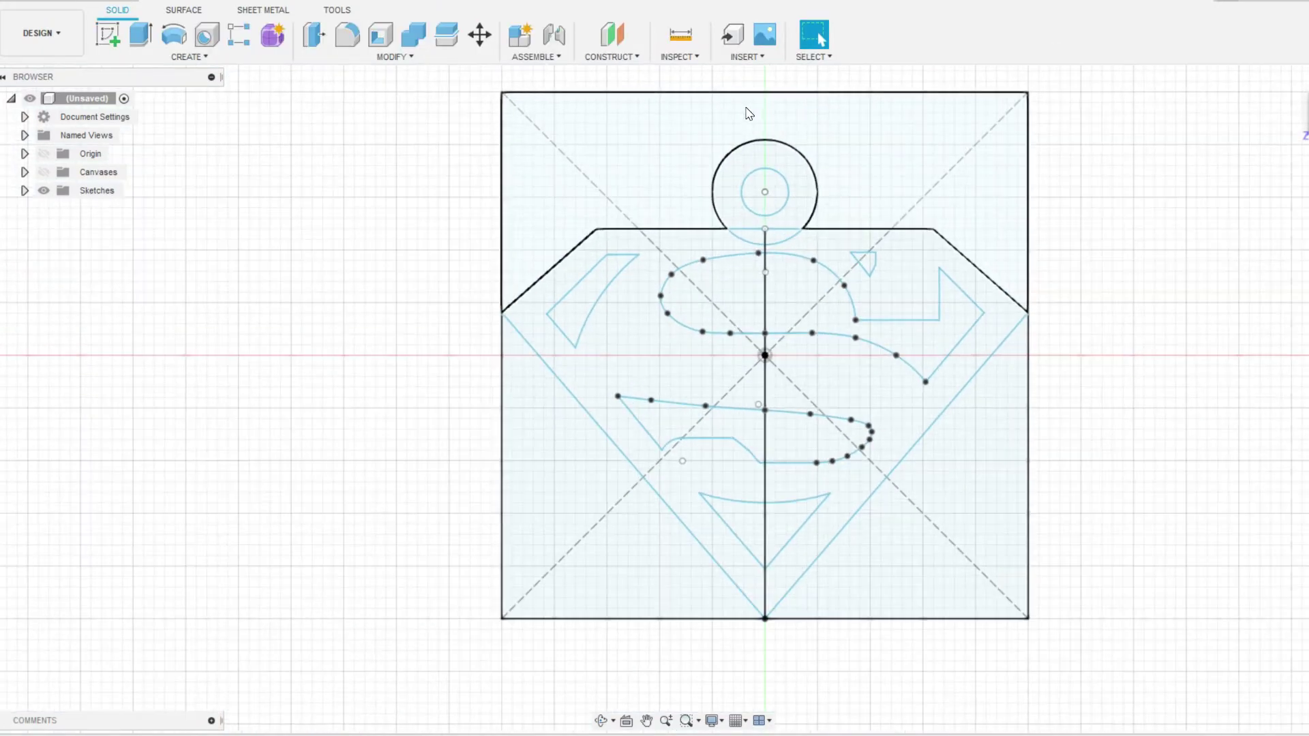
left_click(141, 34)
left_click(660, 326)
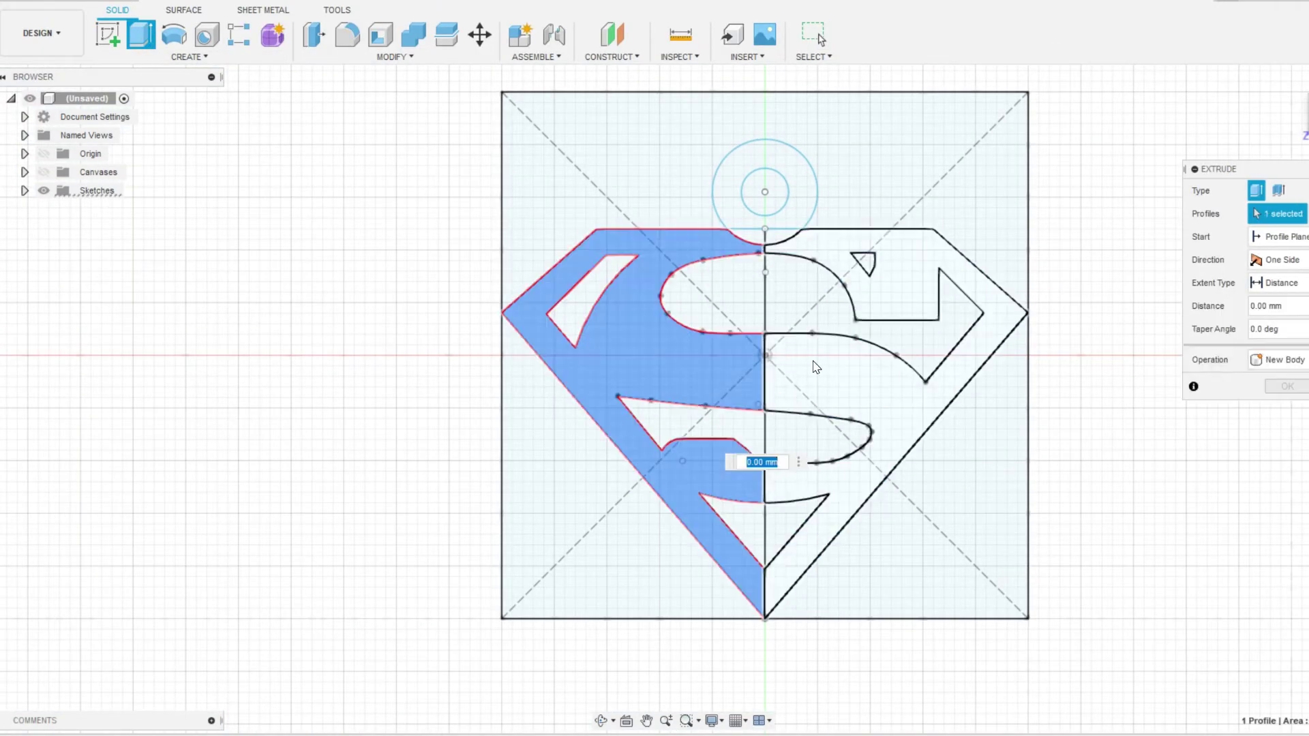
left_click(813, 365)
left_click(789, 219)
left_click(755, 238)
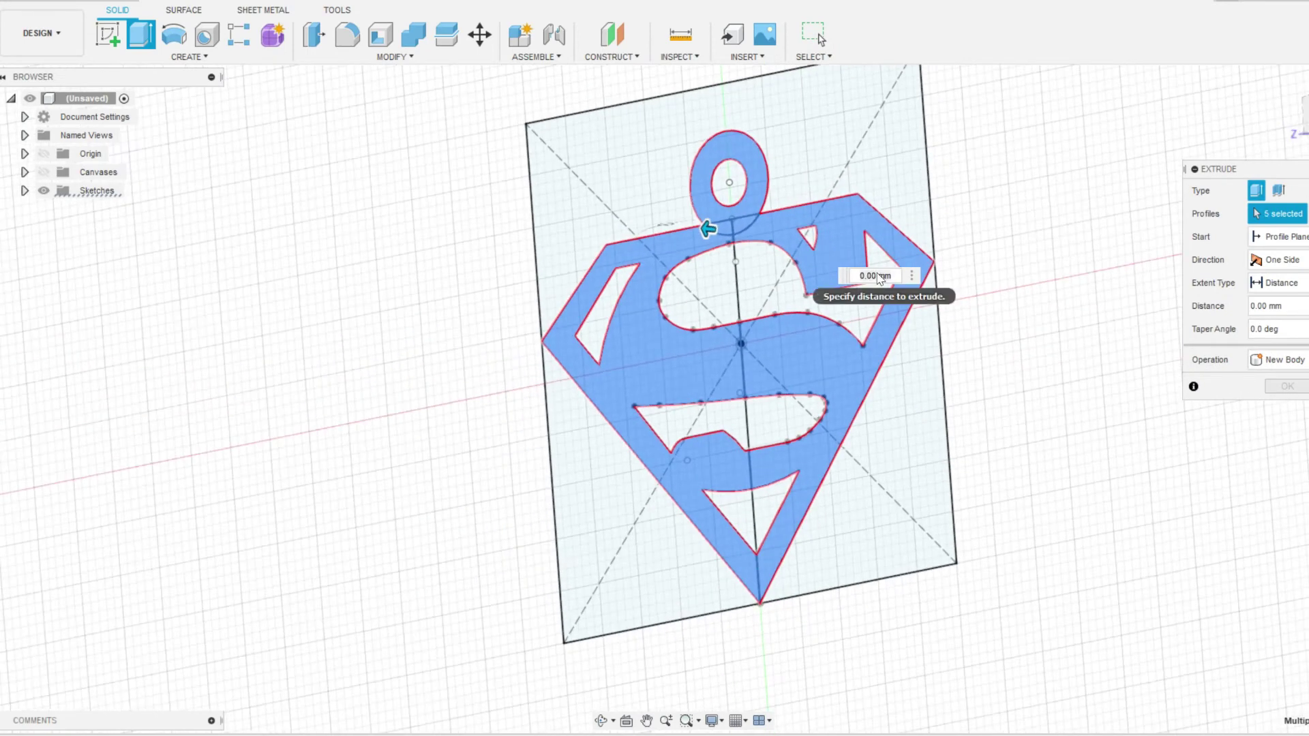
type("5")
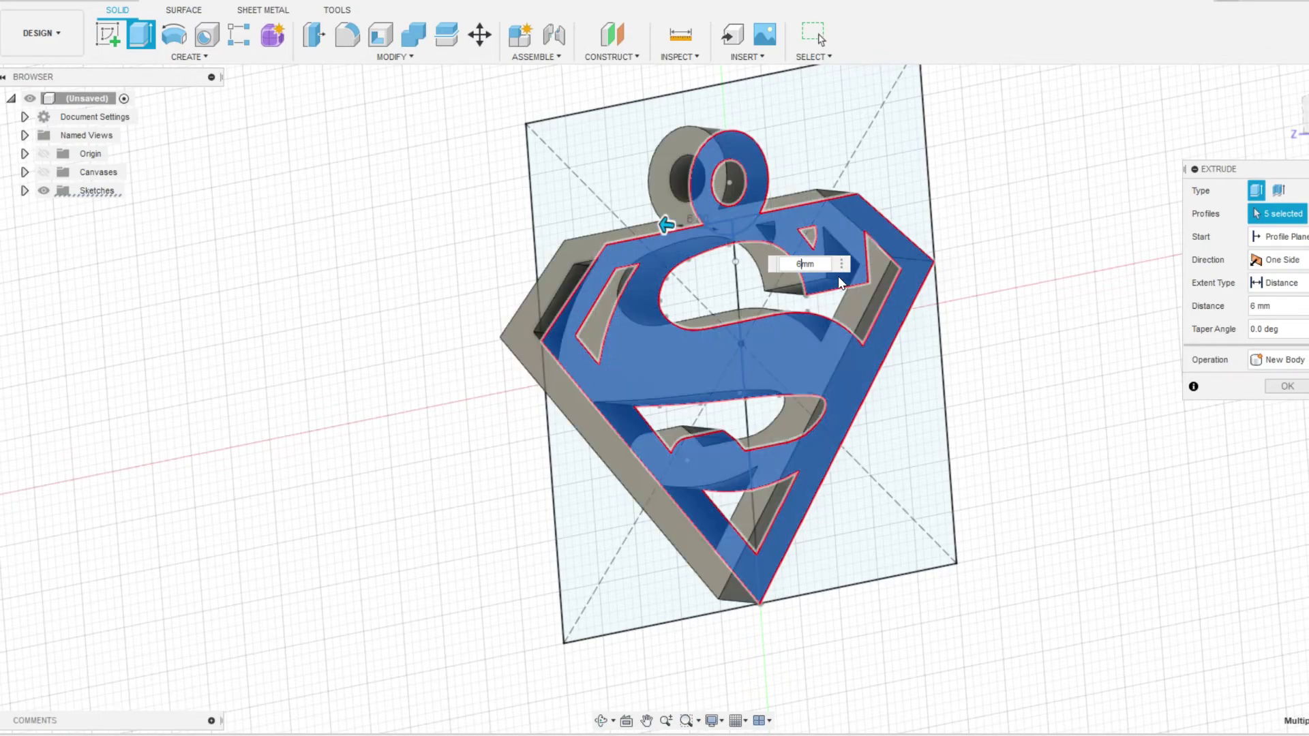
key("Return")
mouse_move(682, 396)
middle_mouse_down("shift")
mouse_move(818, 403)
mouse_move(1102, 182)
middle_mouse_up("shift")
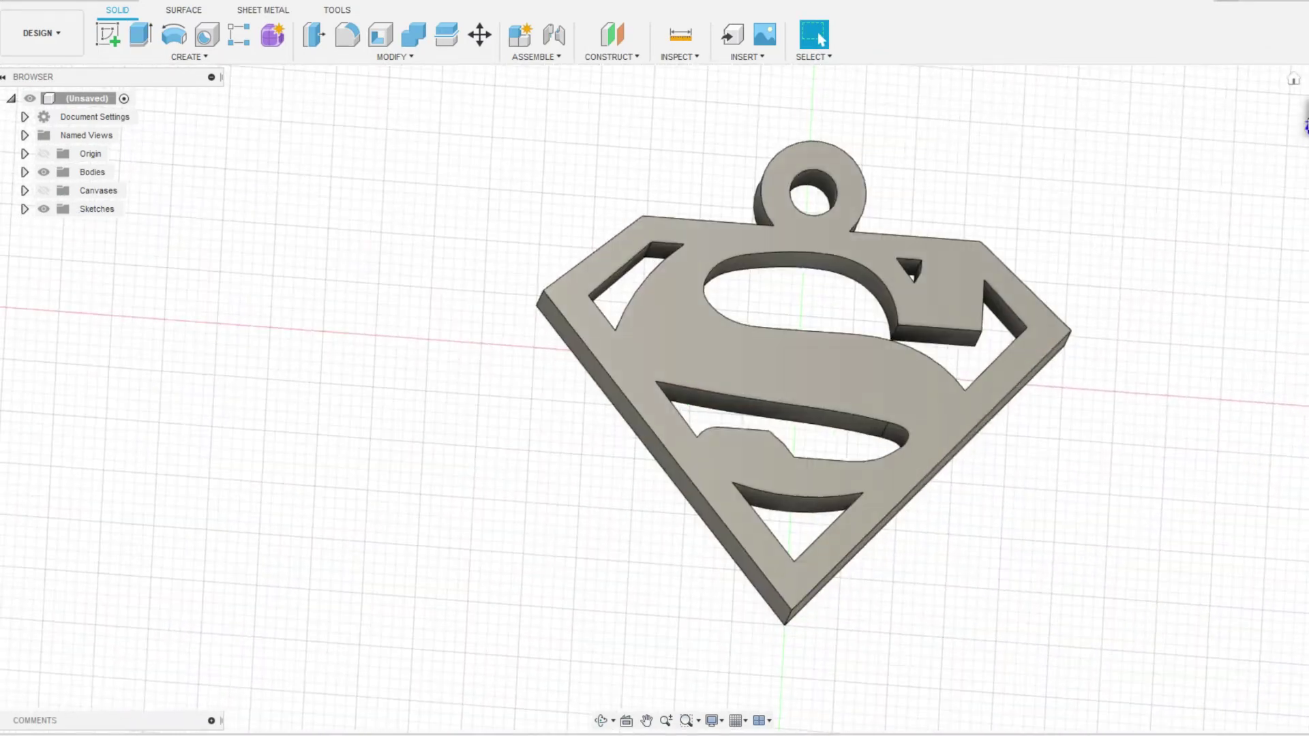
Step: Export Body1 from the Bodies folder as the STL file superman.stl
key("F6")
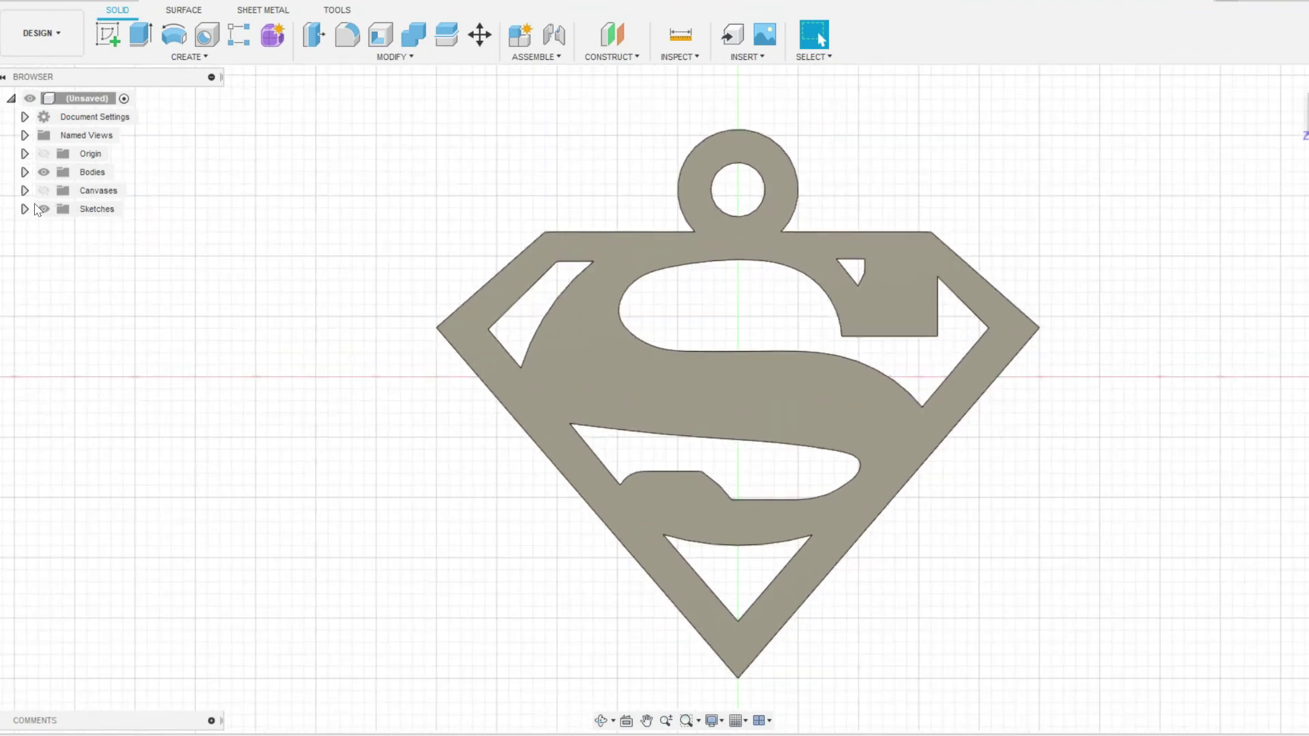
left_click(25, 171)
right_click(102, 191)
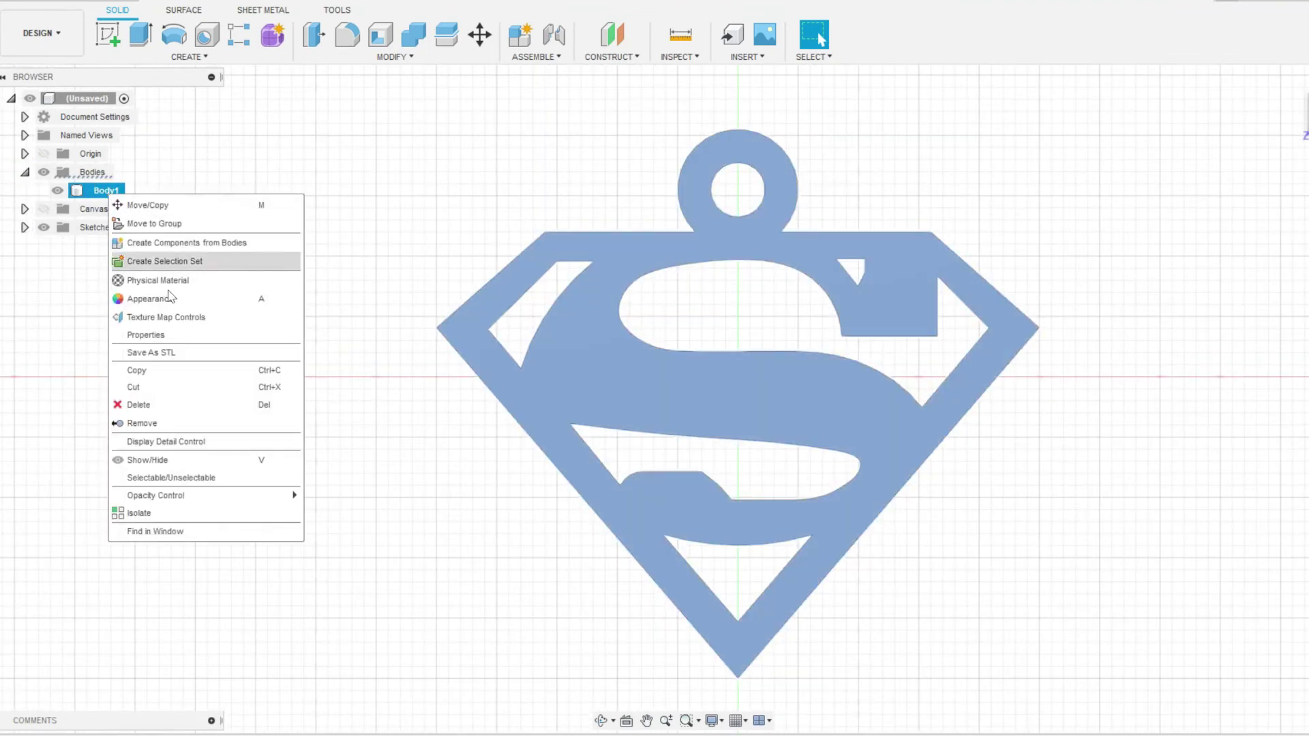
left_click(179, 350)
left_click(1288, 401)
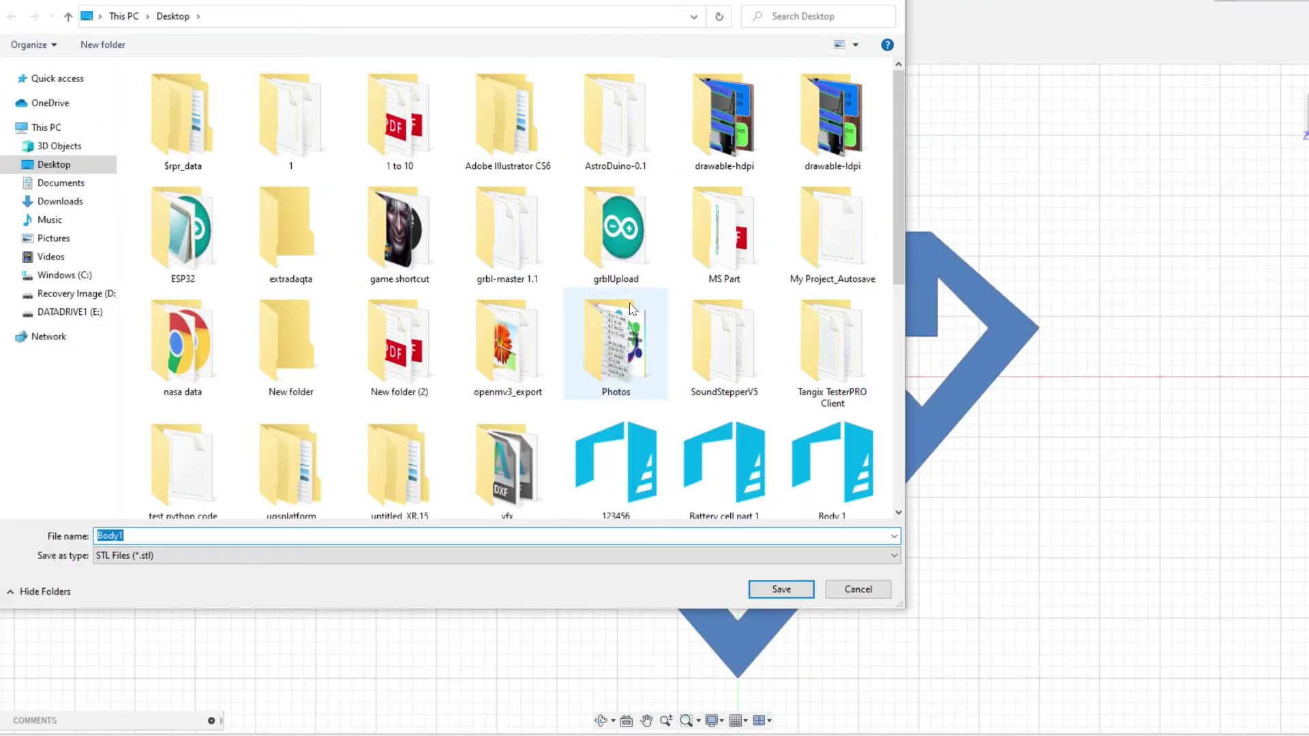
type("superman logo")
key("Return")
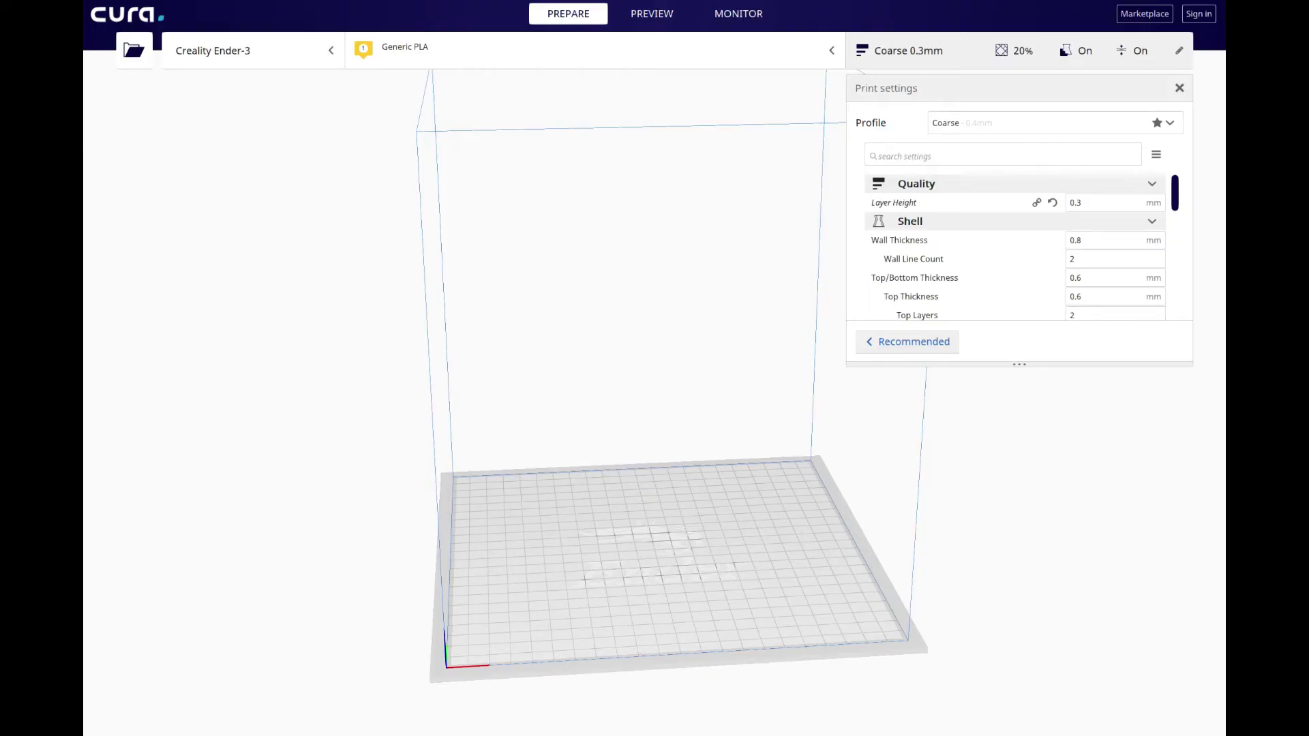
Step: Load the Superman STL onto the Ender-3 build plate and view it from above
left_click_drag(907, 313, 644, 515)
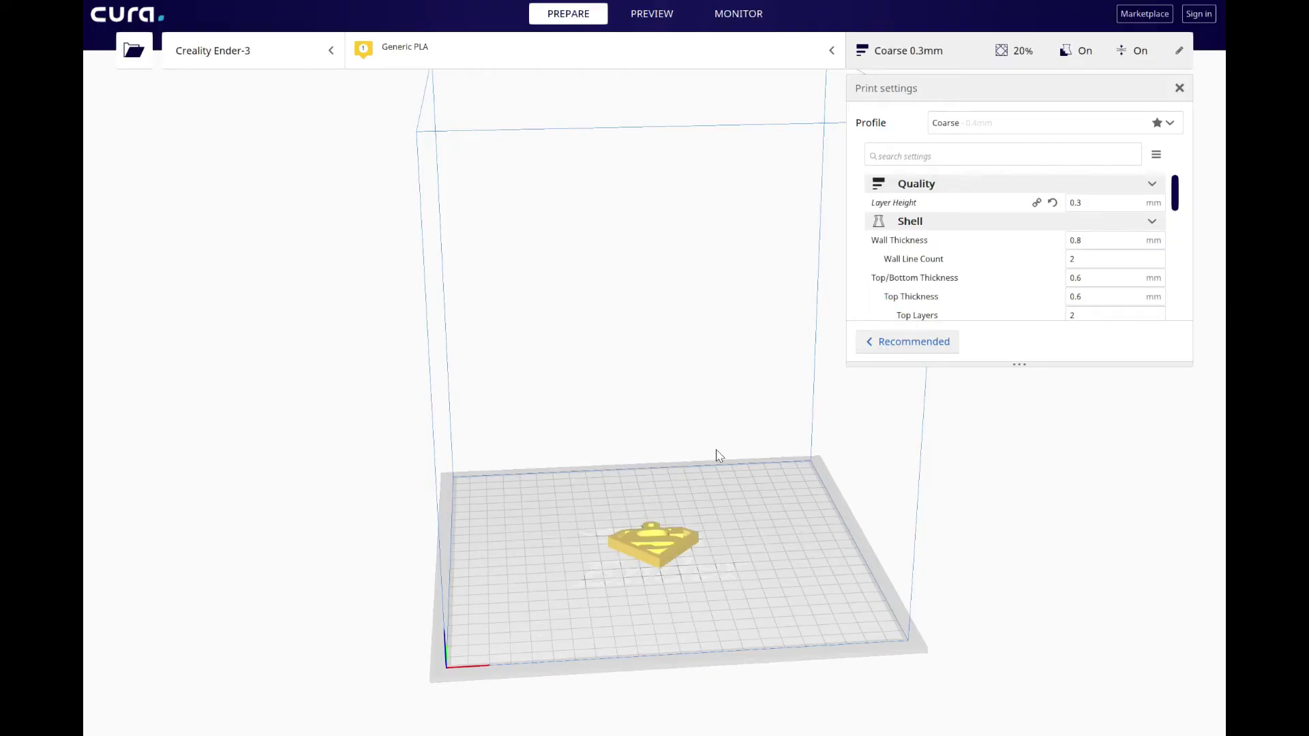
right_click_drag(692, 453, 784, 535)
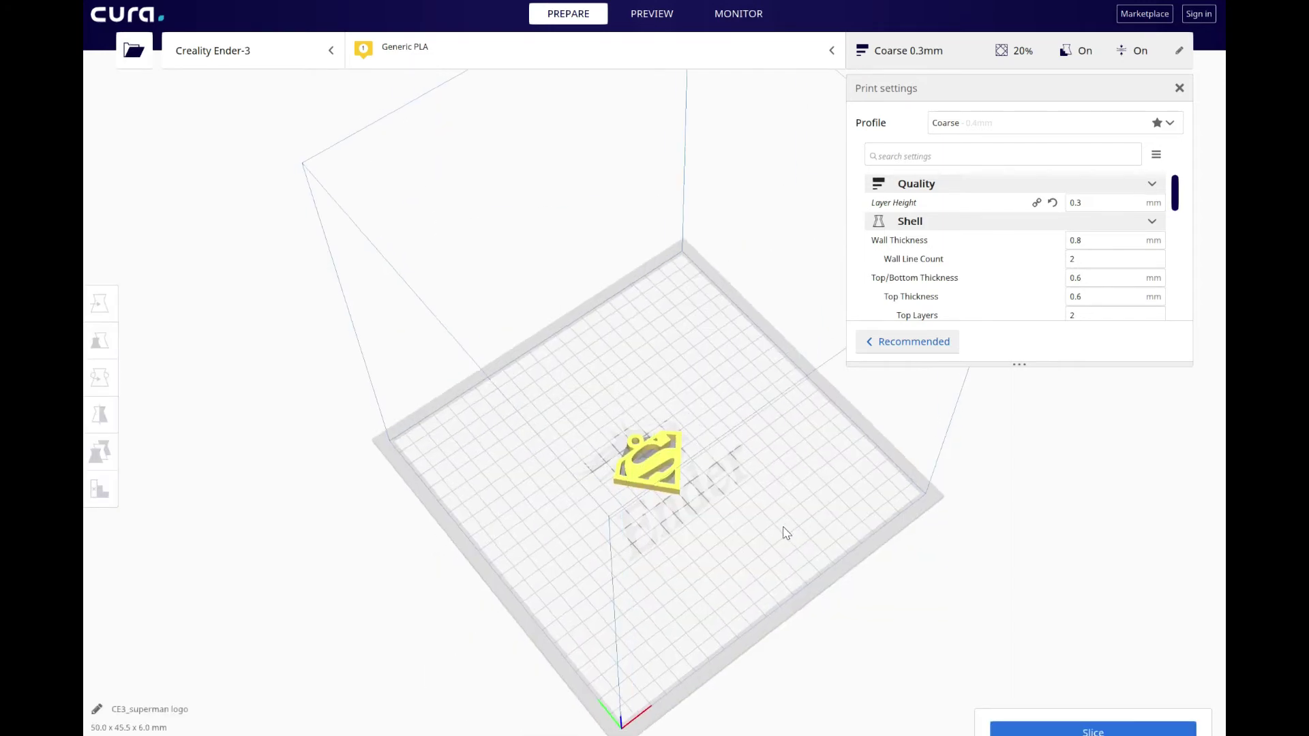
scroll(687, 611, "up", 5)
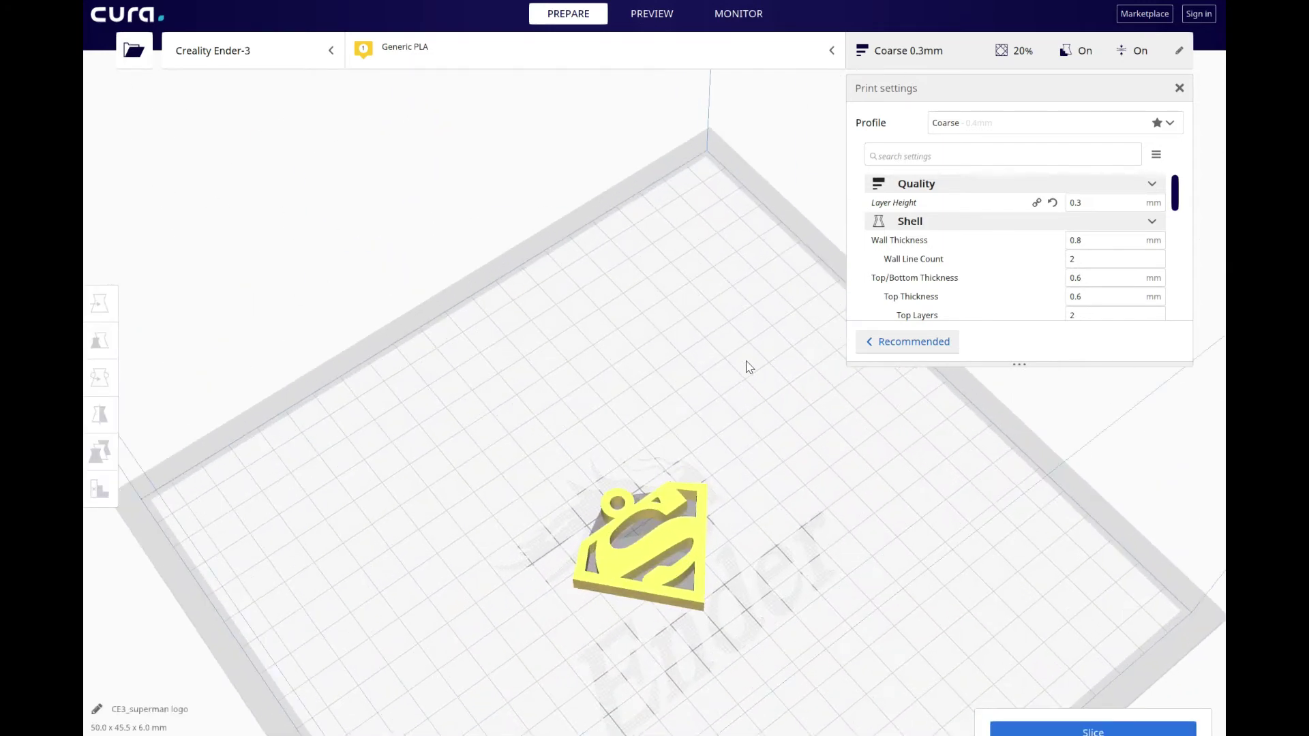
middle_click_drag(743, 470, 755, 232)
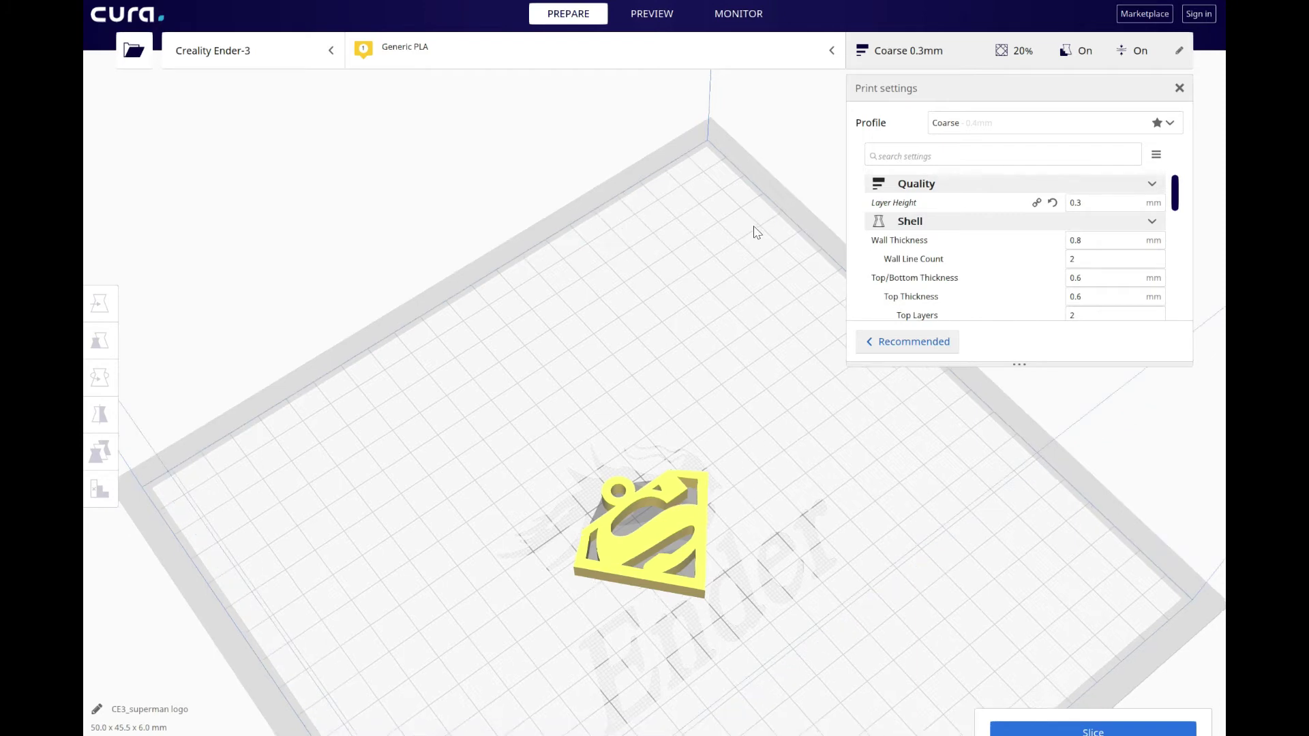
right_click_drag(716, 401, 599, 602)
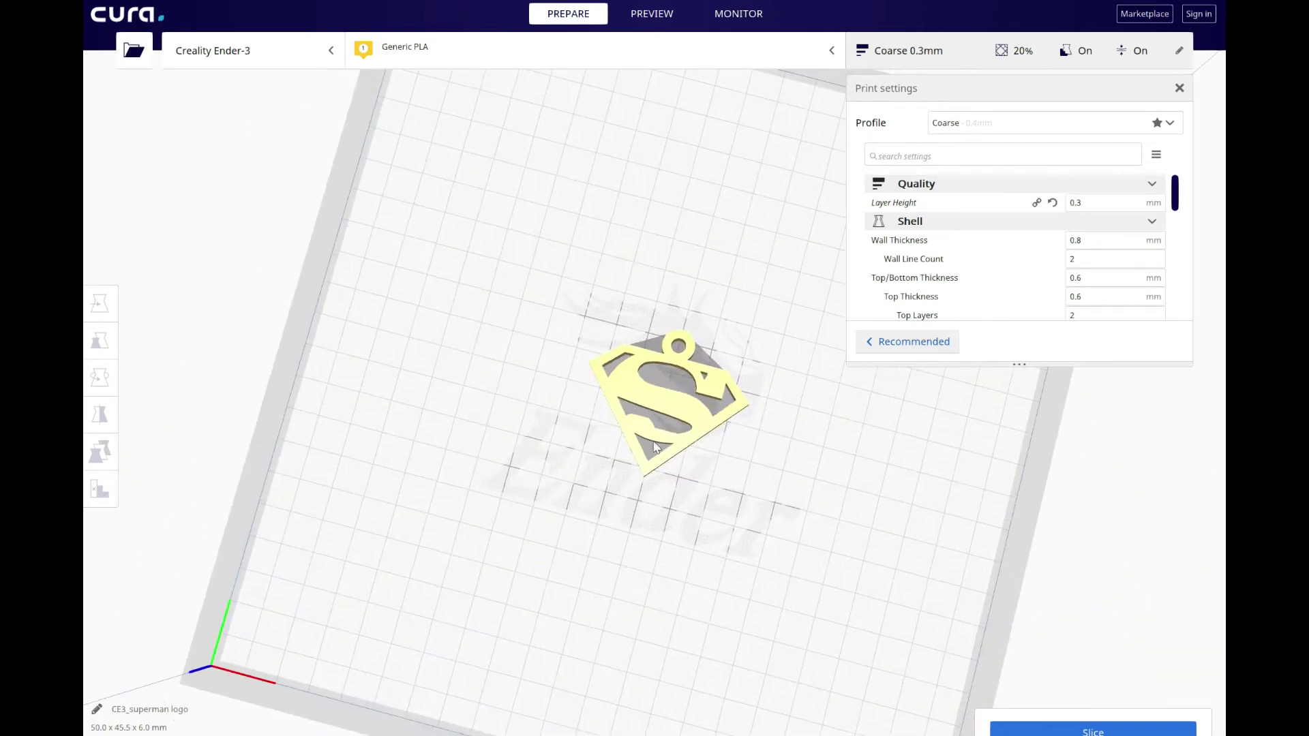
Step: Move the model to X −54.28, Y 57.81 near the front-left corner and deselect it
left_click(678, 407)
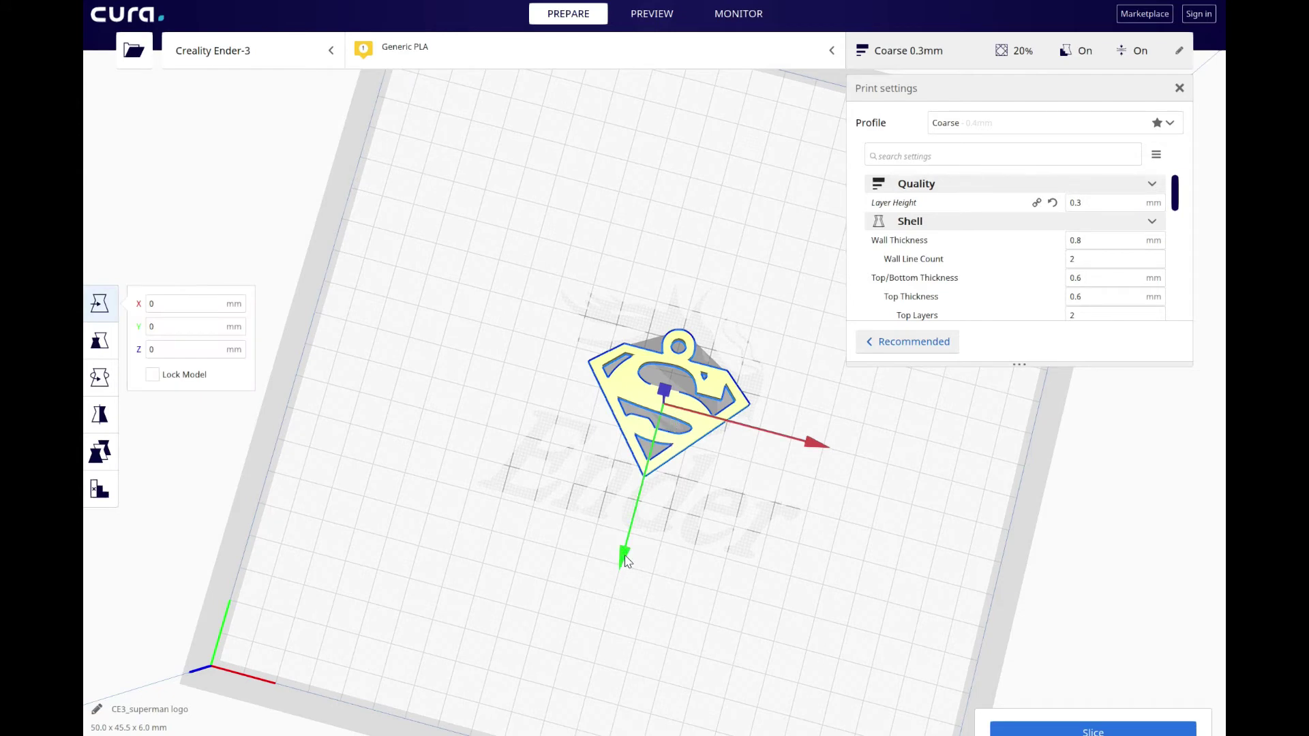
left_click_drag(626, 561, 576, 733)
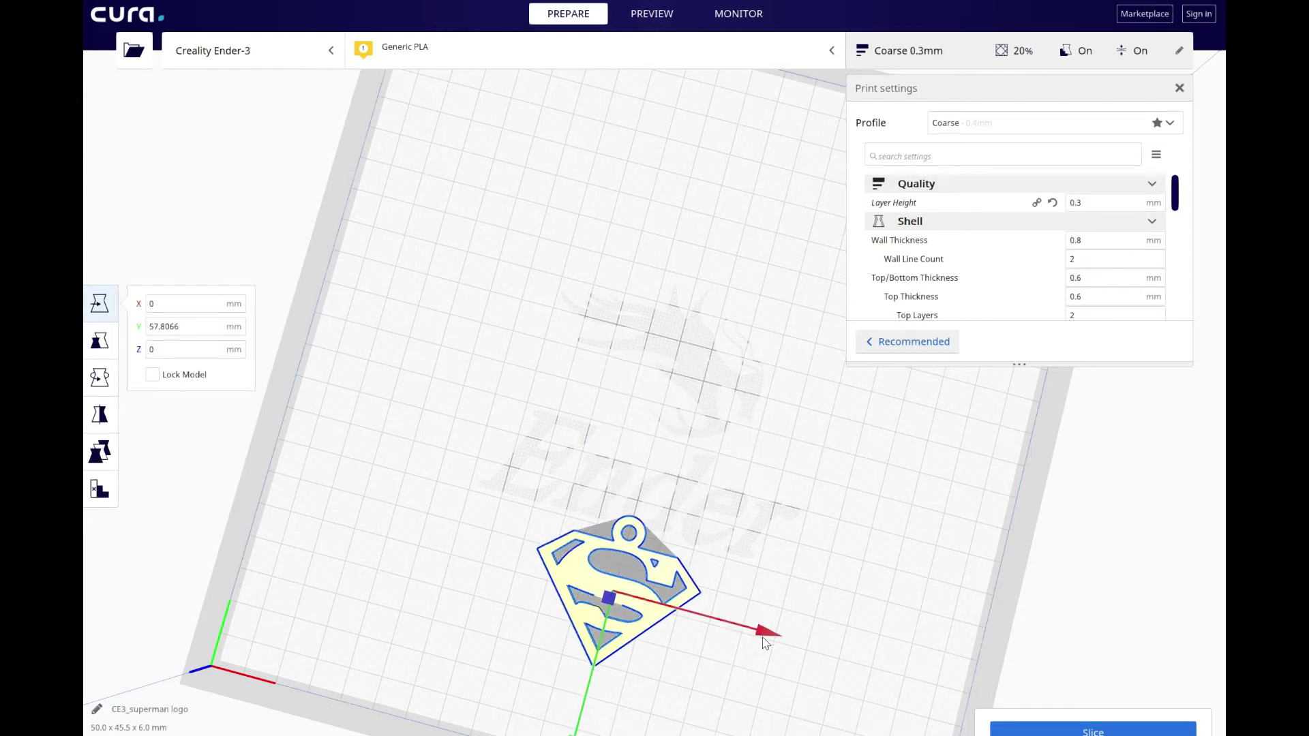
left_click_drag(765, 638, 583, 609)
mouse_move(529, 645)
right_mouse_down()
mouse_move(675, 566)
mouse_move(686, 412)
right_mouse_up()
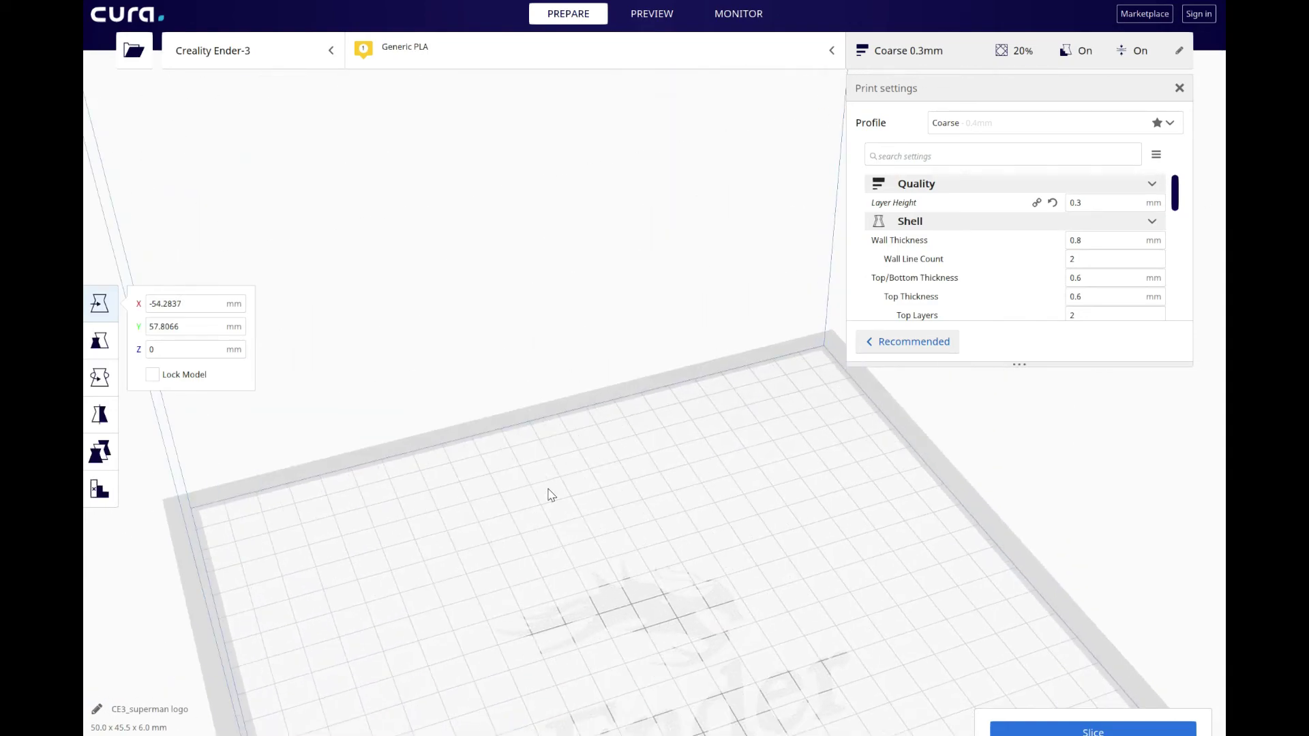
left_click(564, 297)
scroll(731, 247, "down", 5)
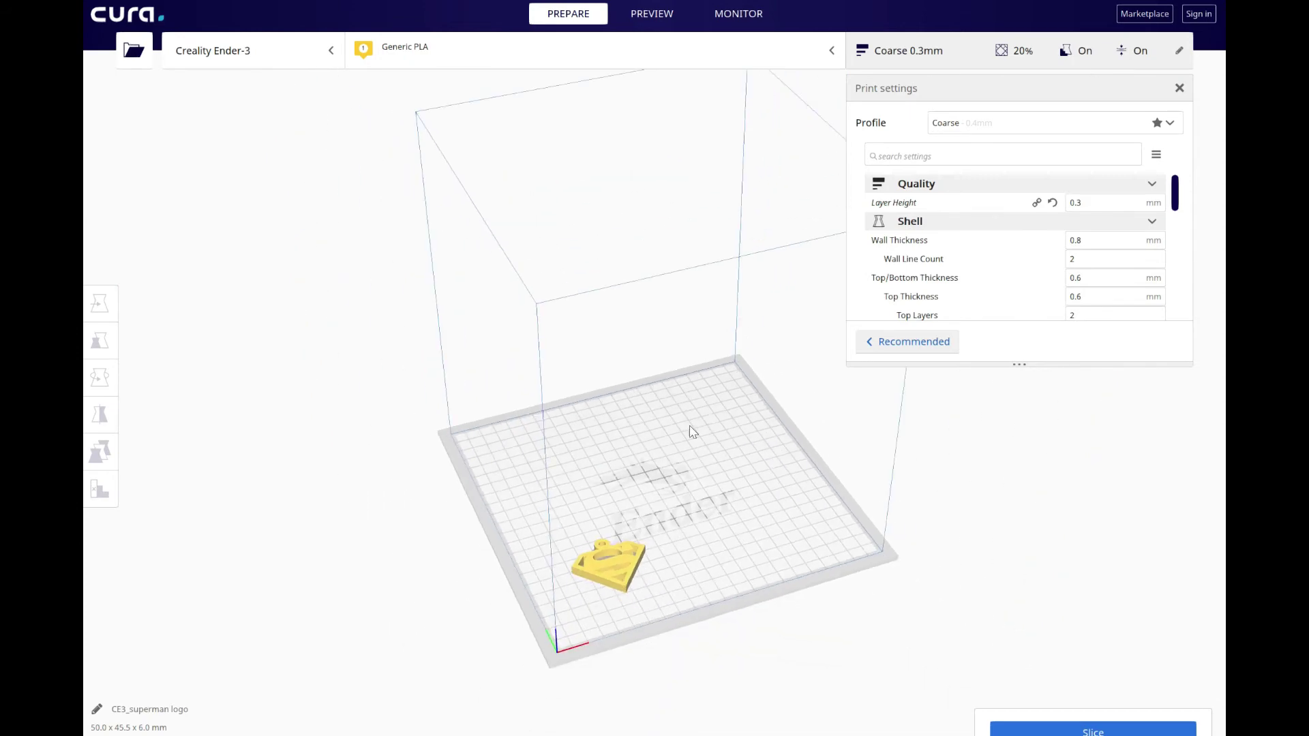
right_click_drag(692, 431, 689, 620)
Step: Change the Shell Wall Thickness value to 3
scroll(760, 152, "up", 5)
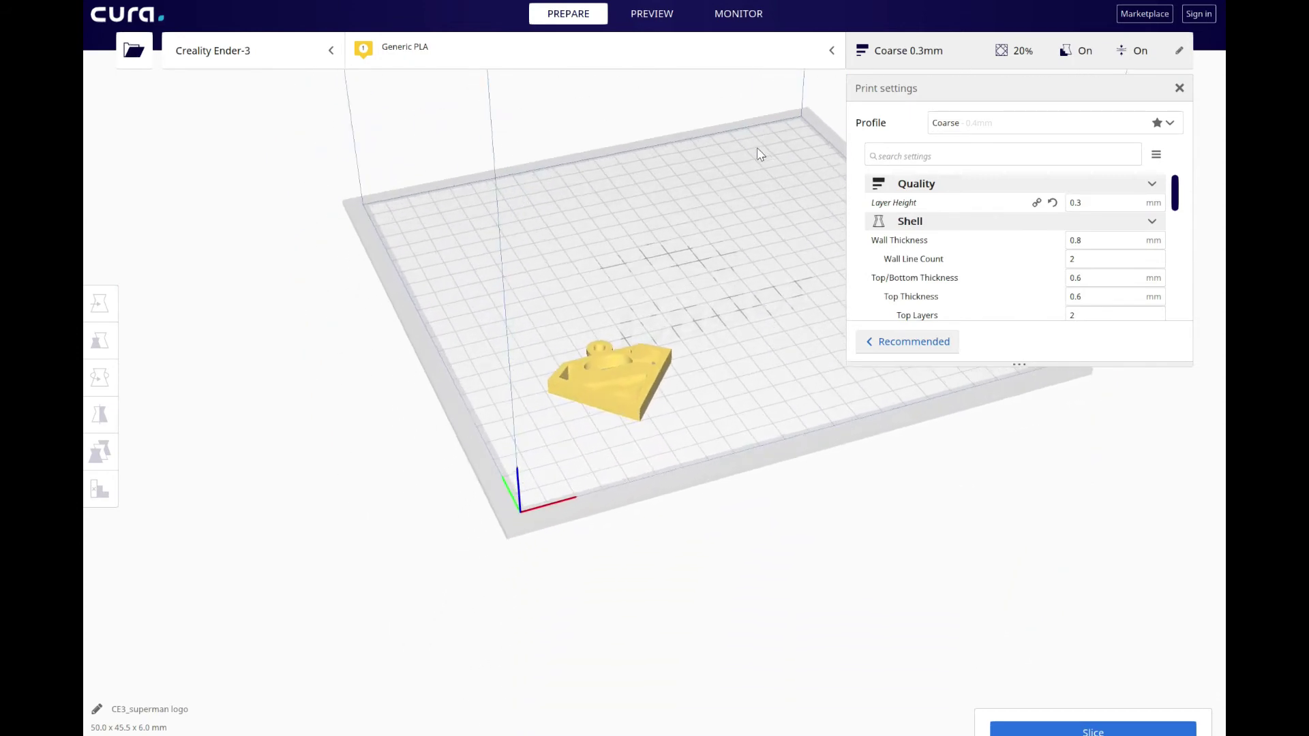
scroll(759, 154, "up", 2)
scroll(759, 154, "up", 2)
scroll(888, 406, "up", 3)
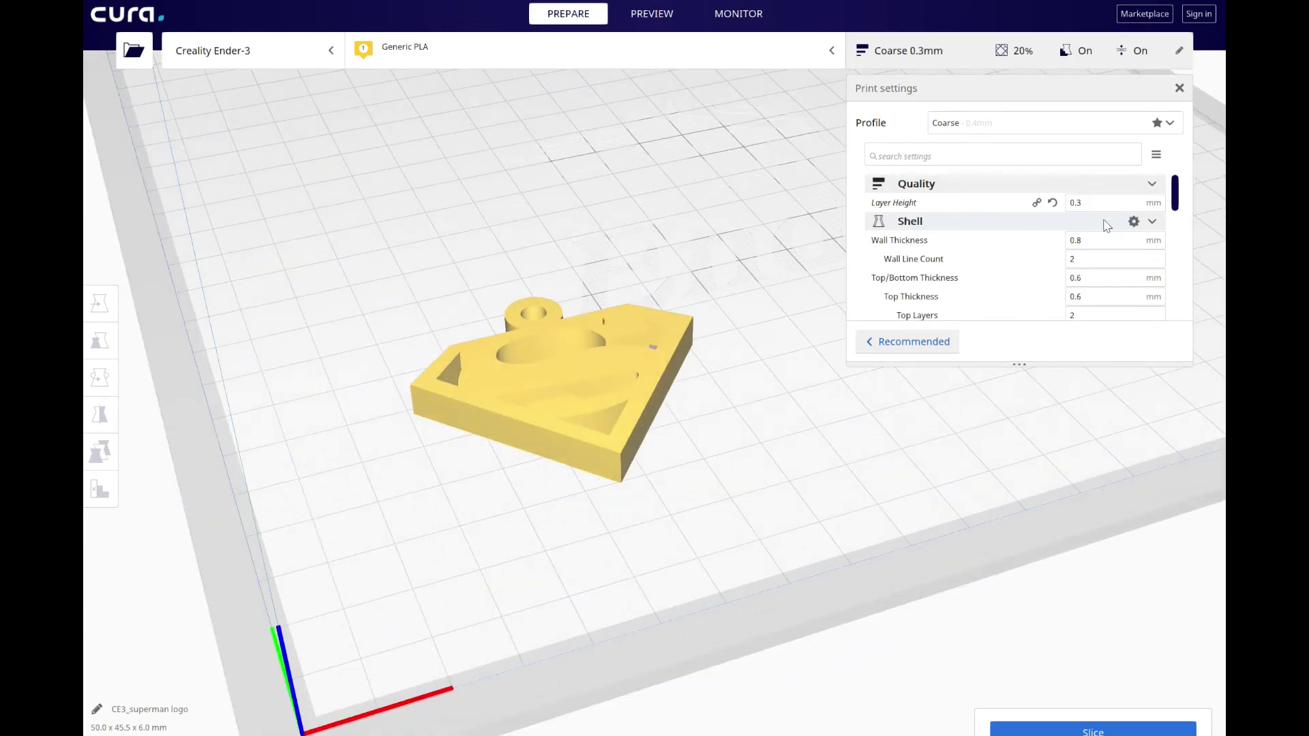
scroll(1107, 226, "down", 1)
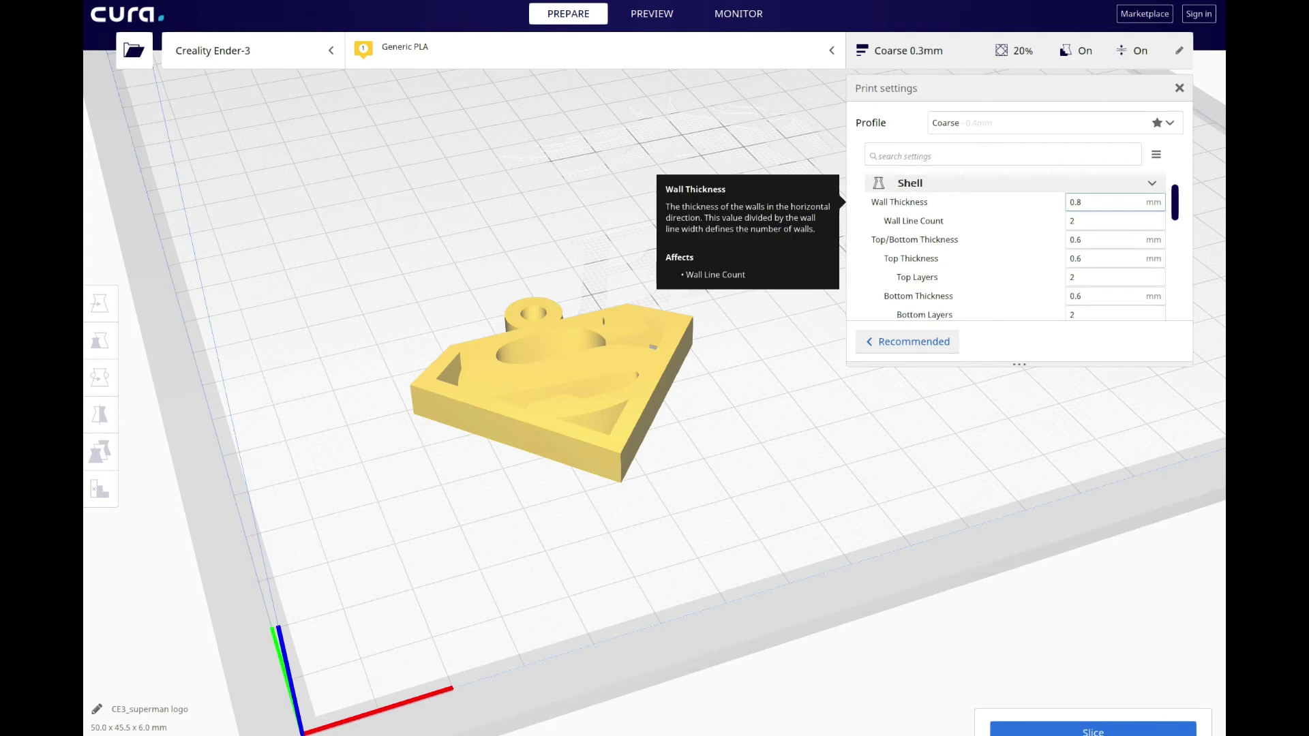
key("BackSpace")
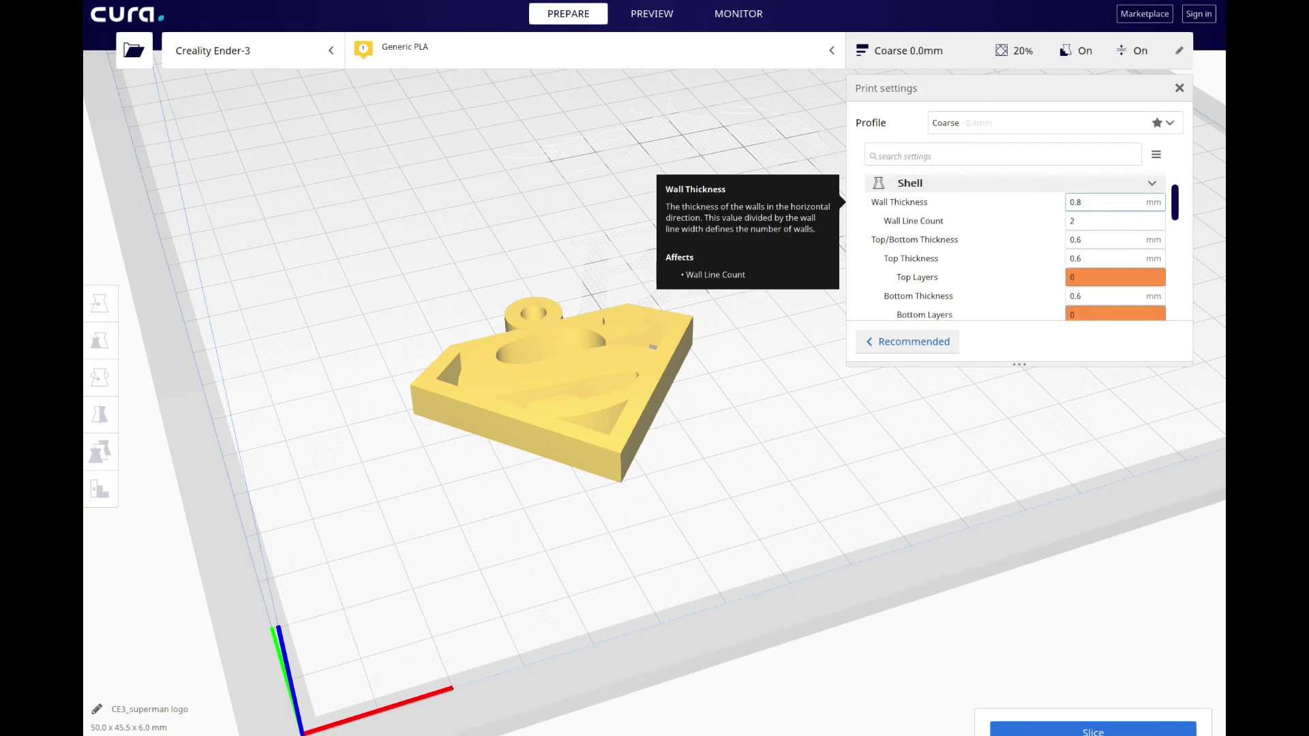
key("BackSpace")
type("3")
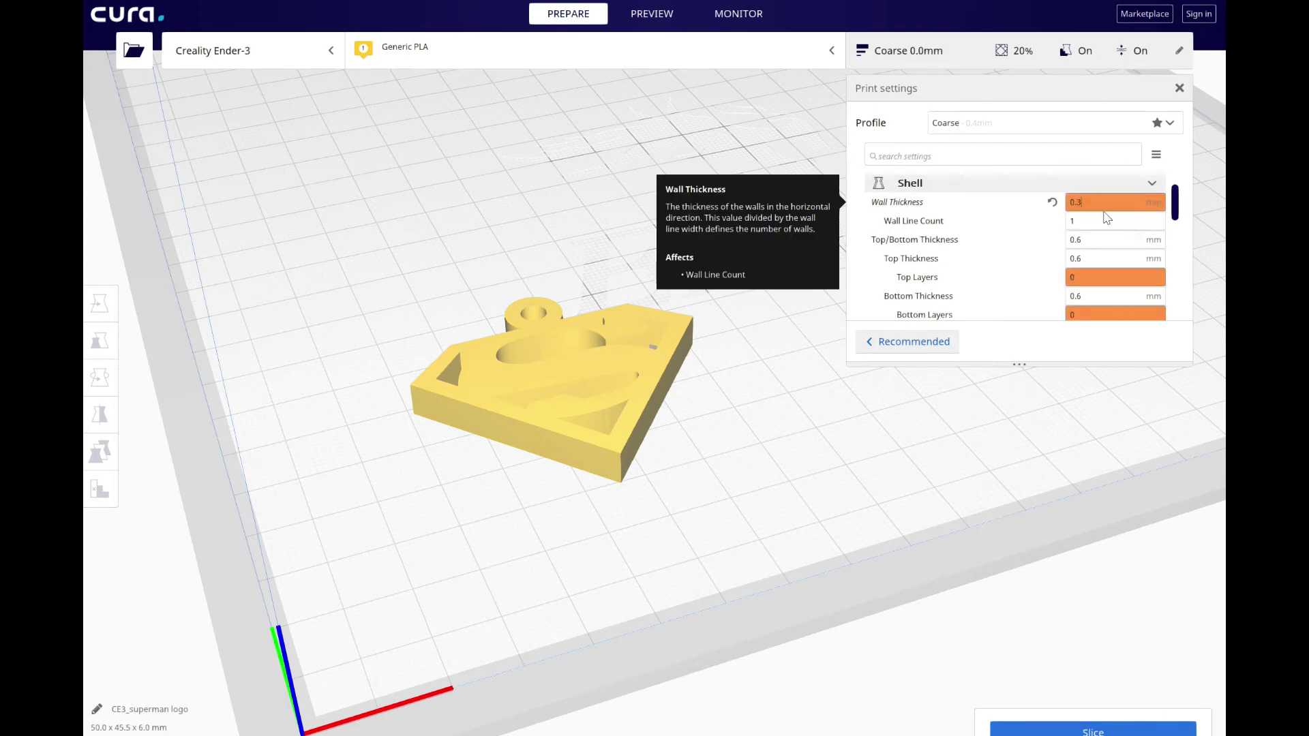
key("Tab")
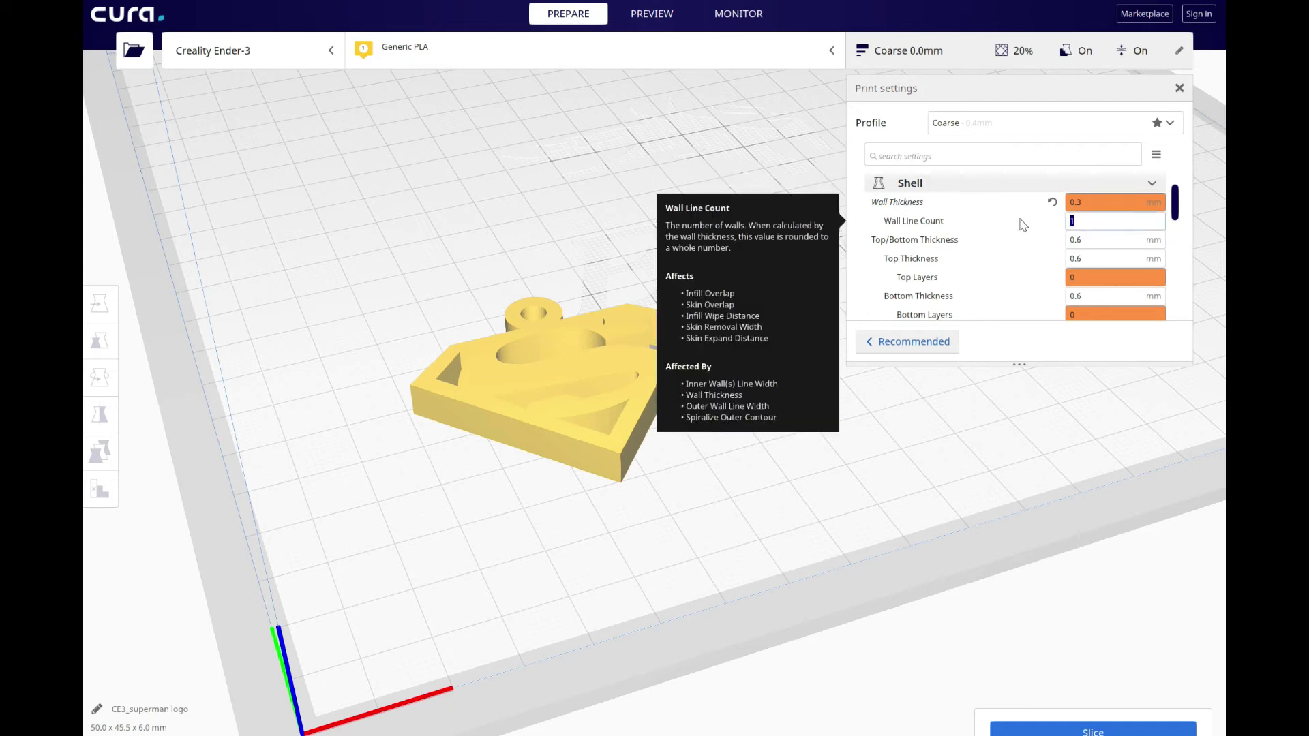
Step: Set Wall Line Count to 2, Top Layers to 2 and Bottom Layers to 2
type("0")
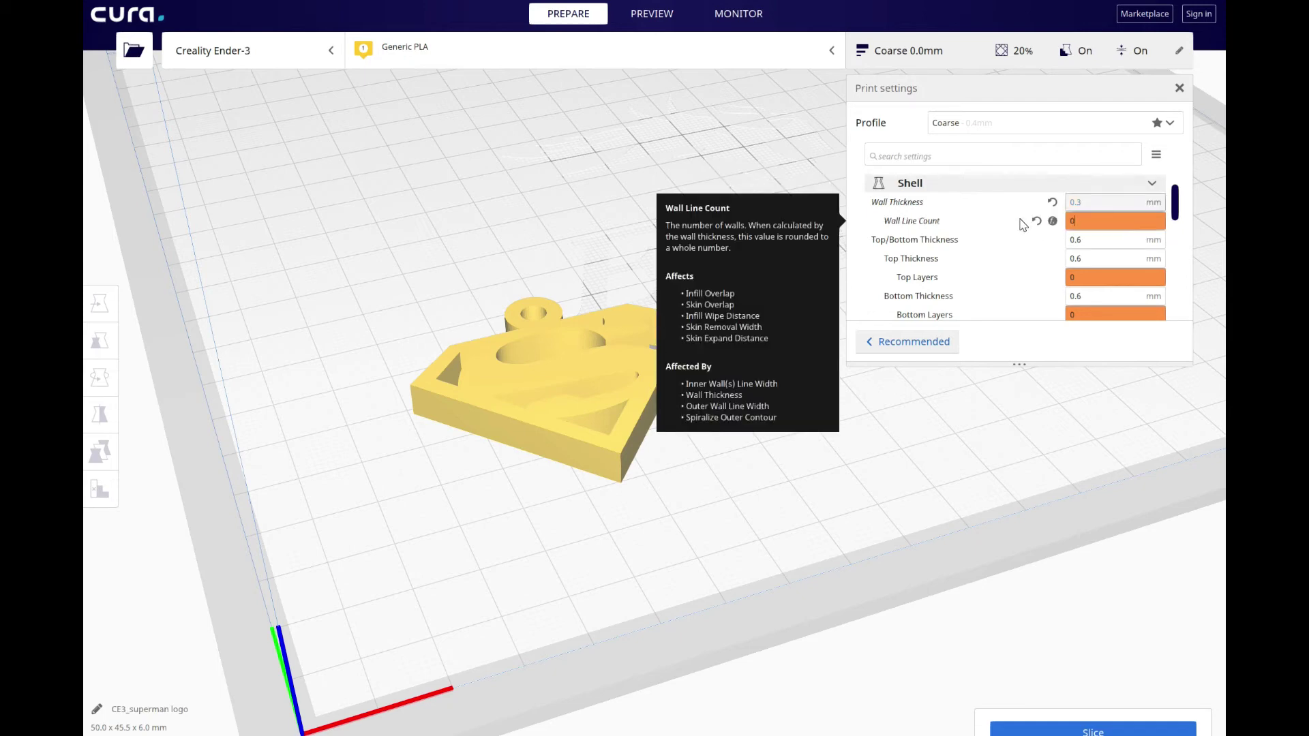
type("2")
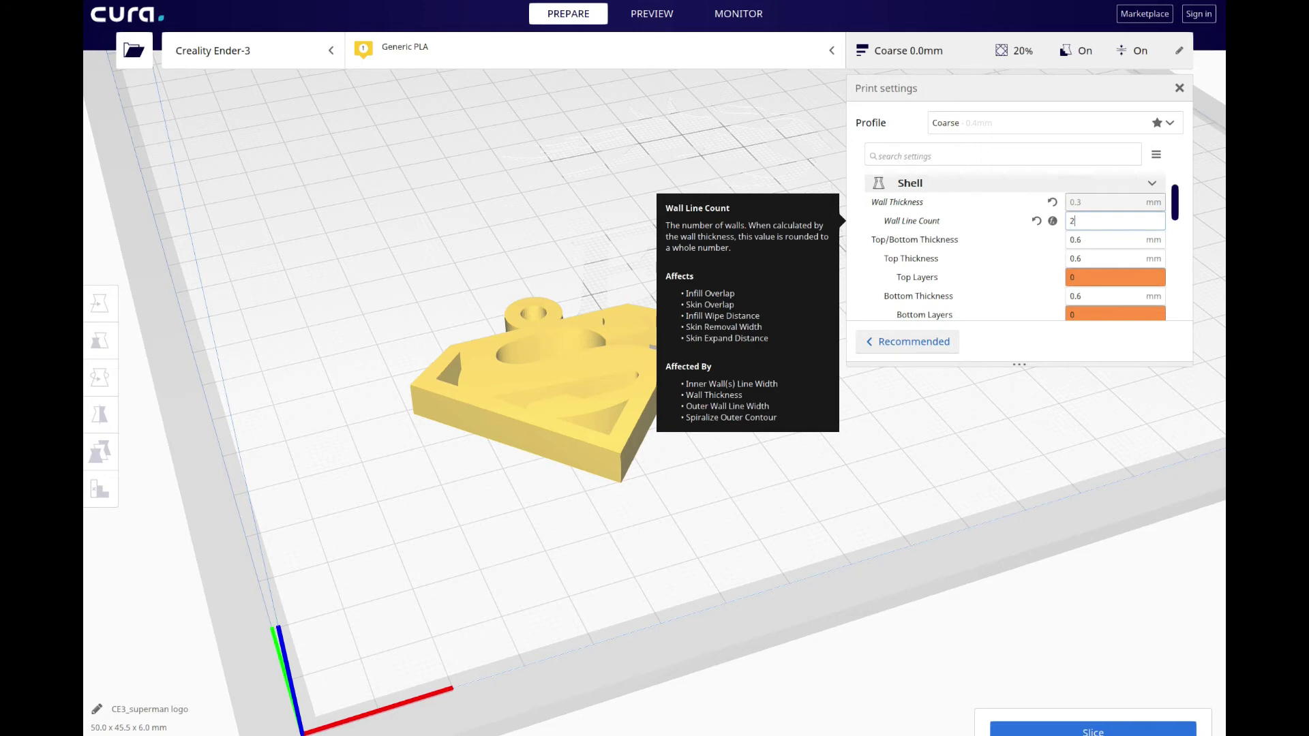
key("Tab")
key("Tab")
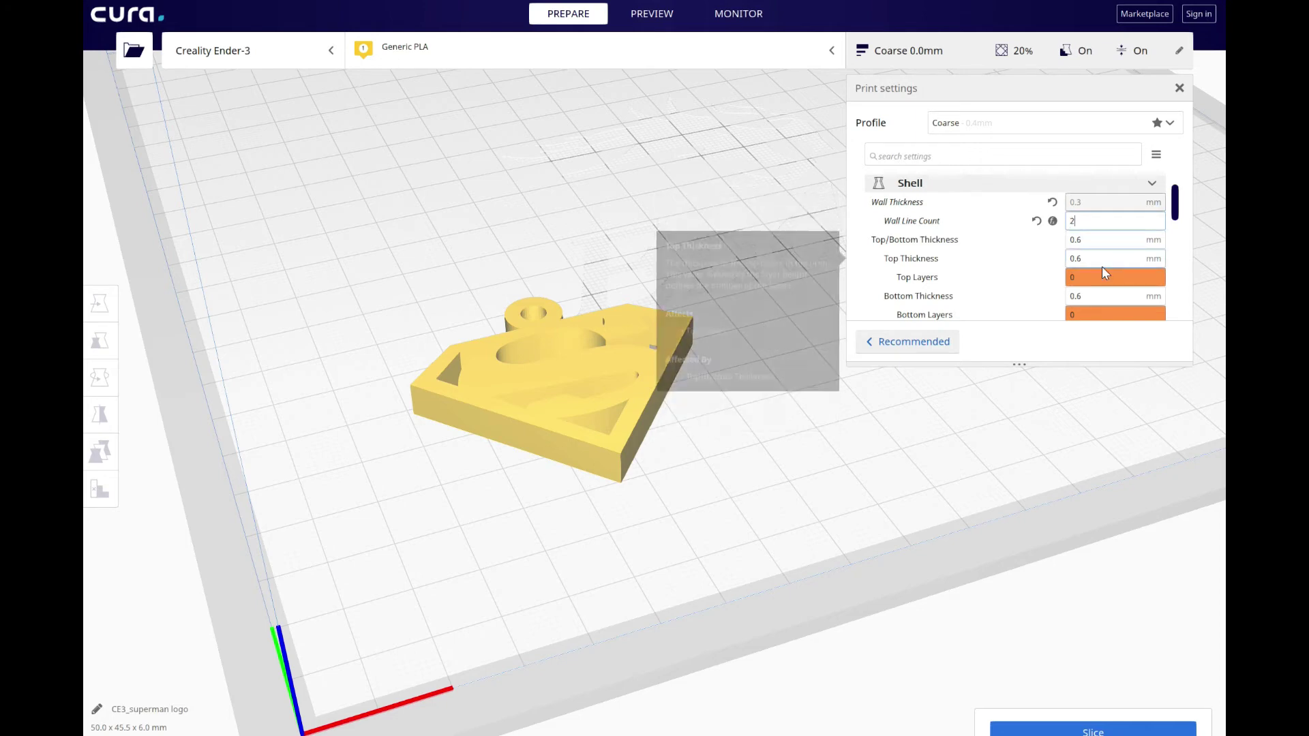
key("Tab")
type("2")
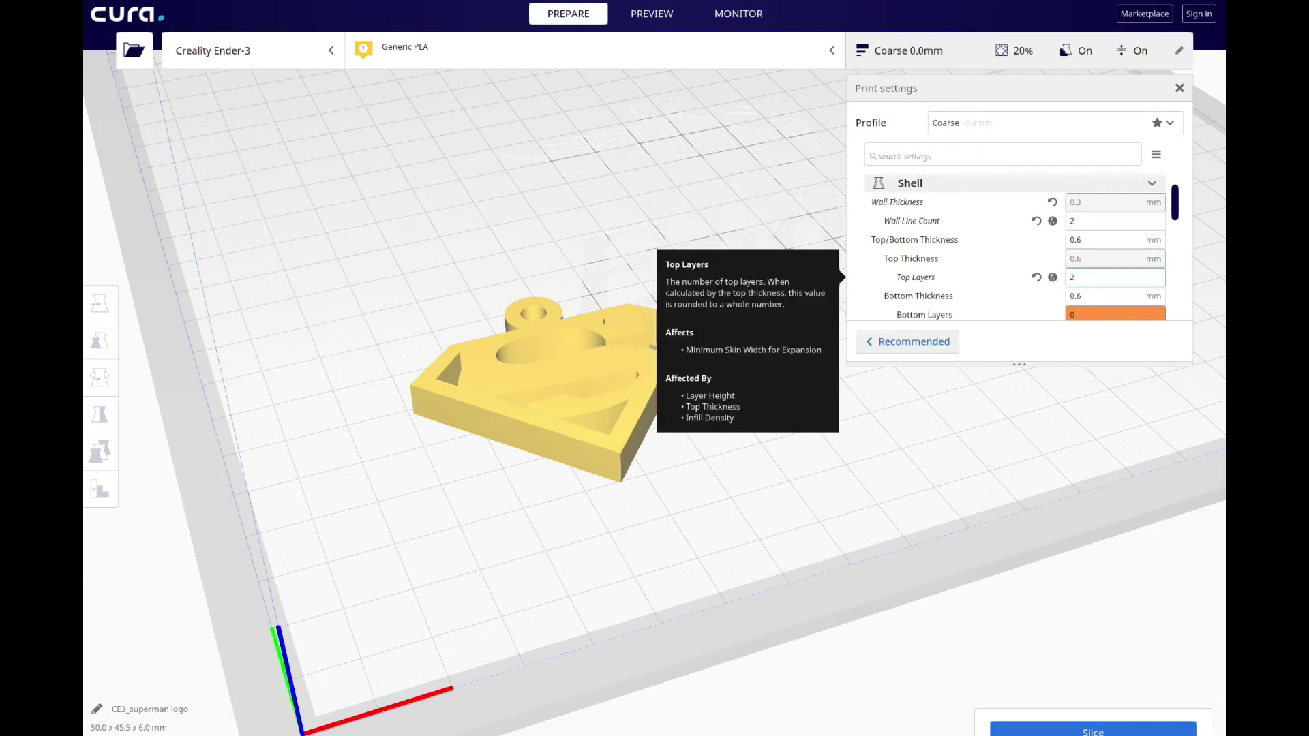
key("Tab")
key("Tab")
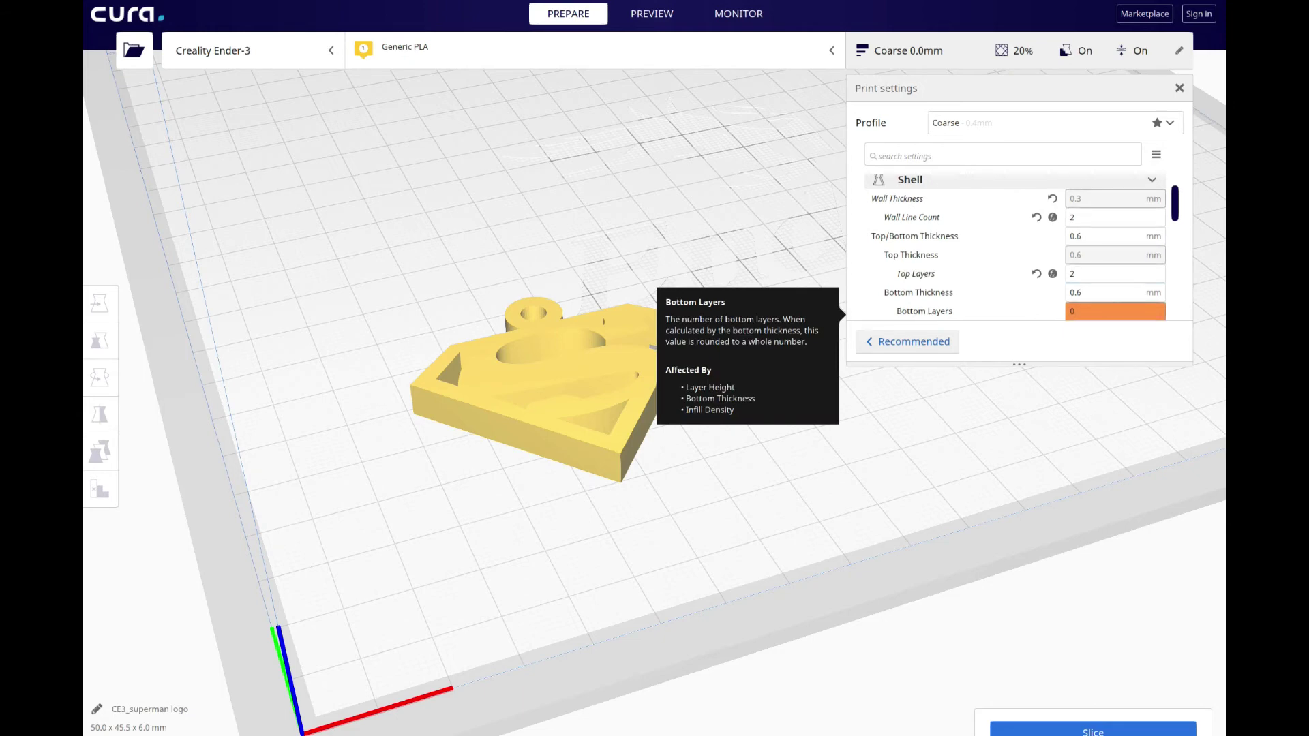
type("2")
scroll(1177, 255, "down", 1)
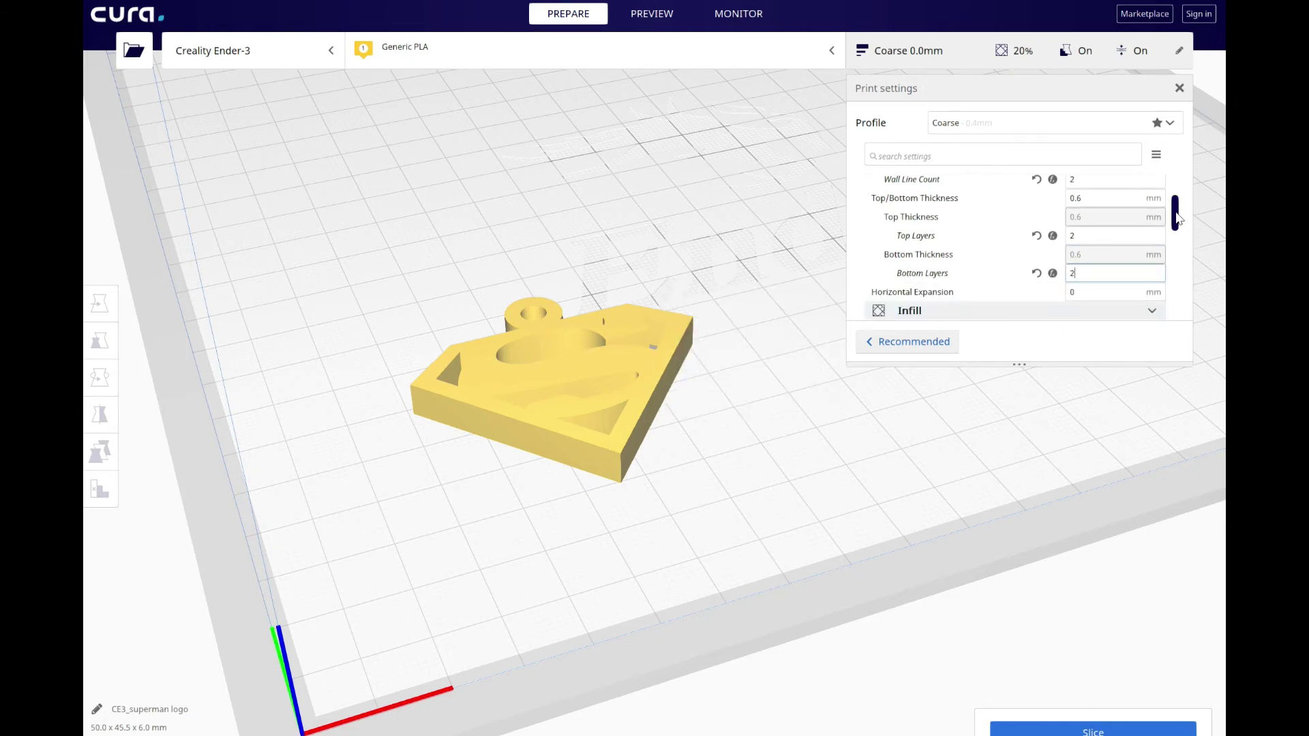
Step: Uncheck Generate Support, confirm Brim as Build Plate Adhesion Type, and close the settings panel
left_click_drag(1178, 218, 1186, 276)
left_click_drag(1089, 229, 1045, 234)
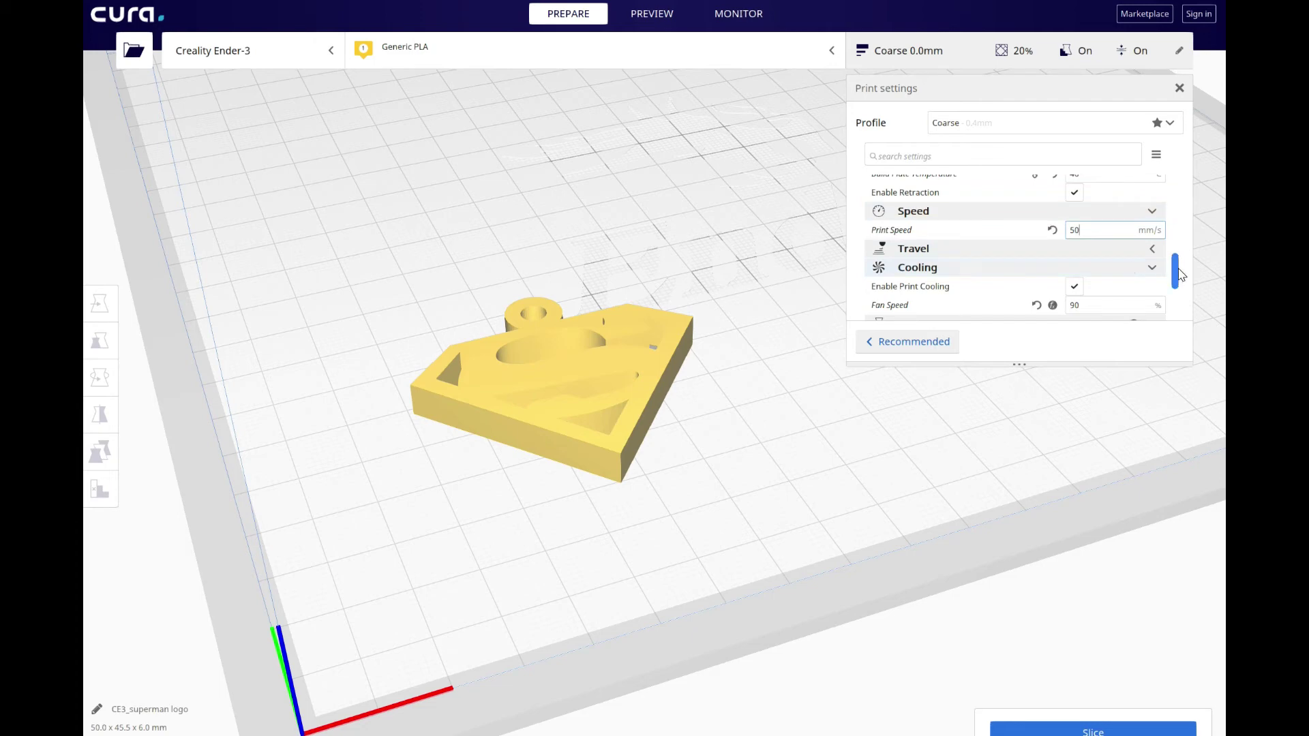
left_click_drag(1179, 273, 1180, 307)
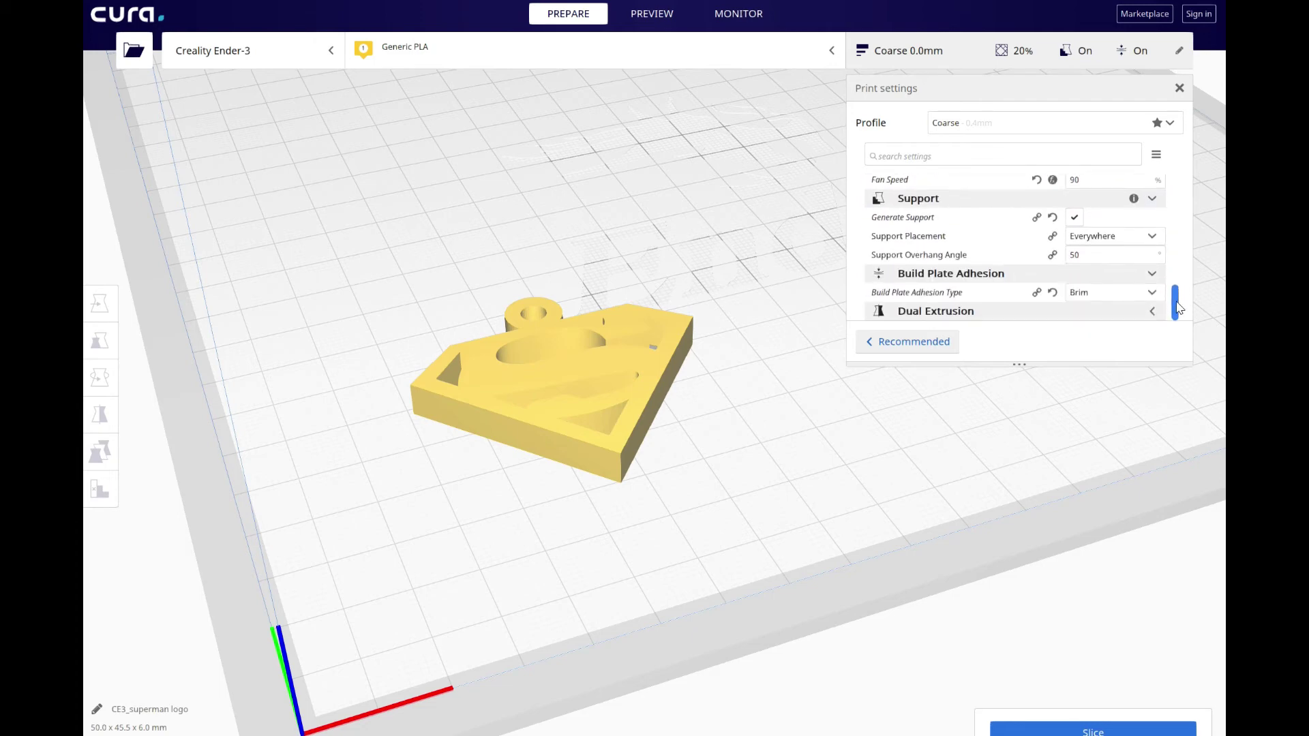
left_click(1075, 218)
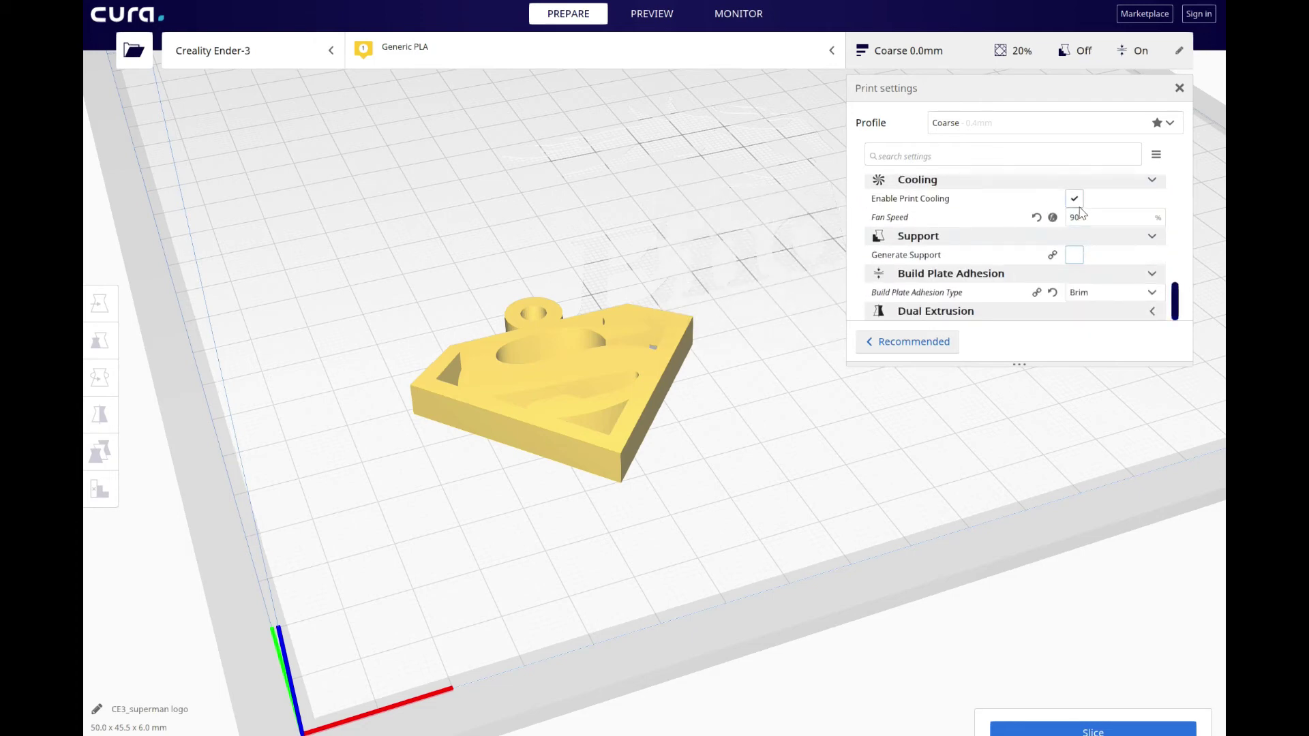
left_click(1162, 294)
left_click(1151, 302)
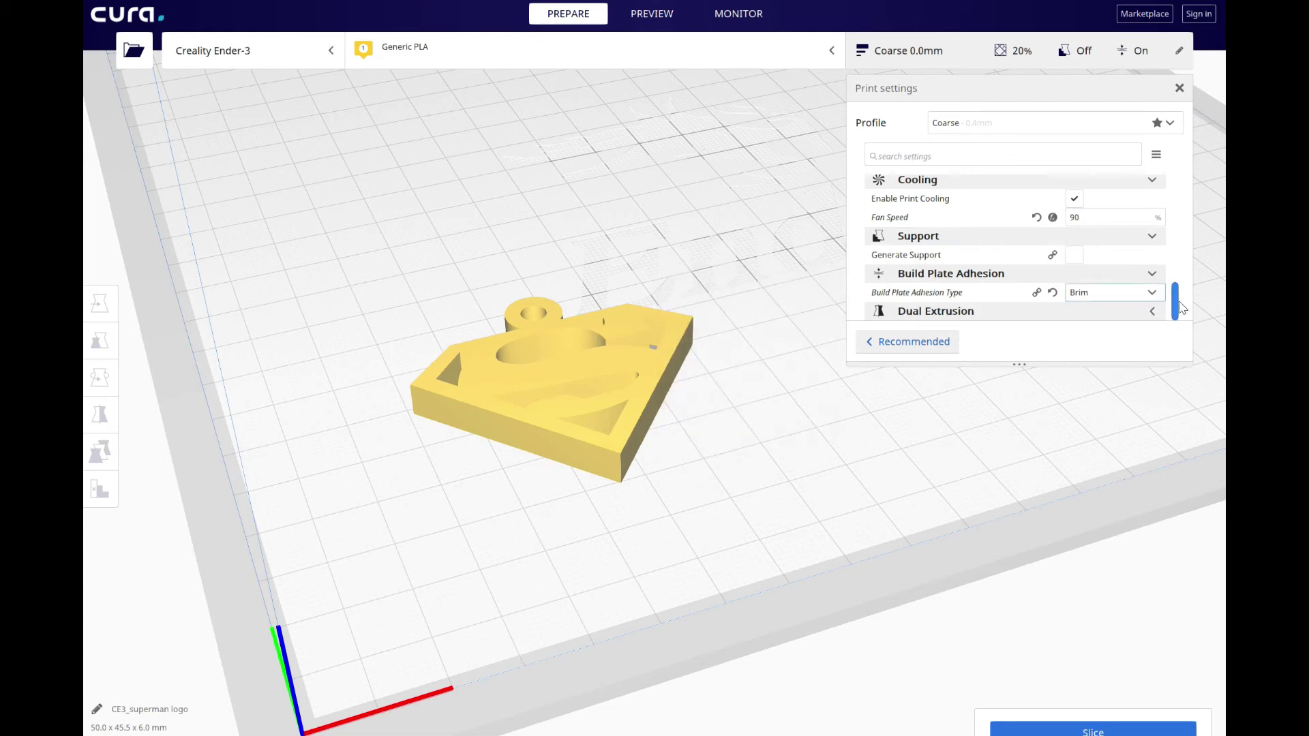
left_click(913, 55)
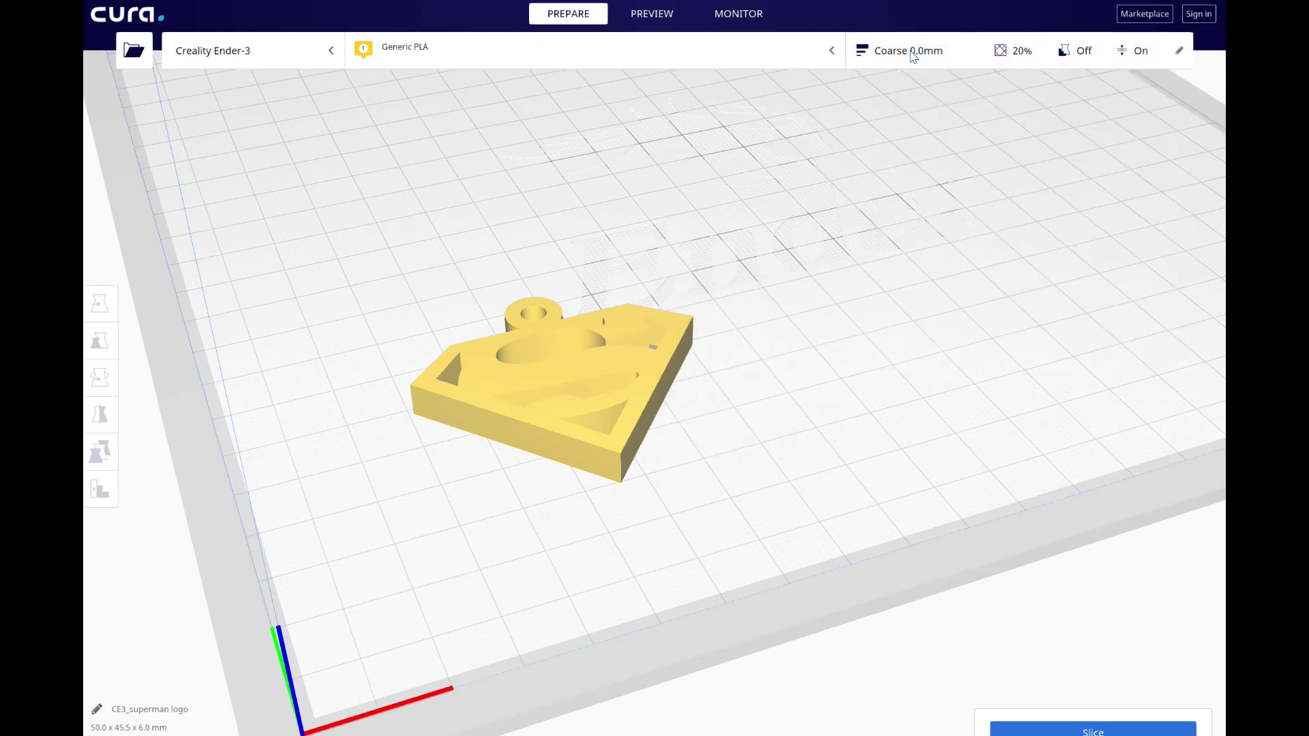
Step: Slice the keychain and scrub through its layers in Preview
left_click(1083, 729)
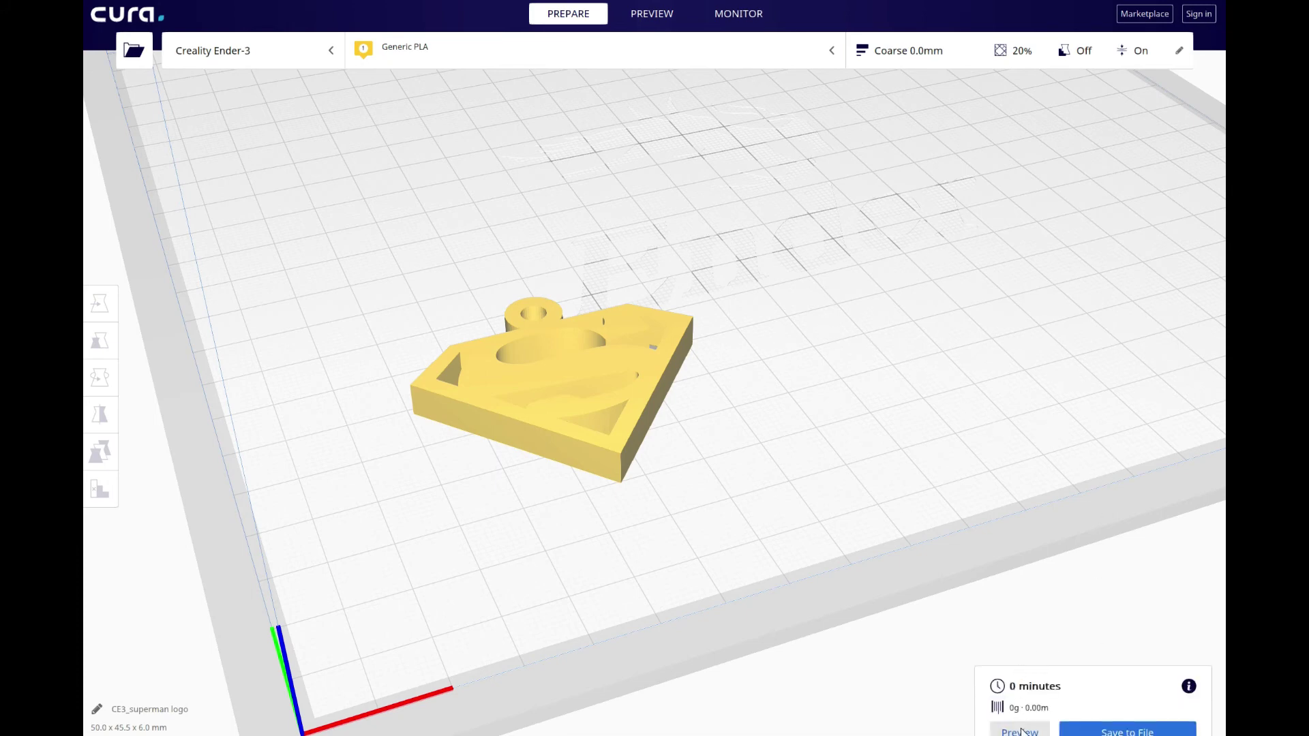
left_click(1020, 731)
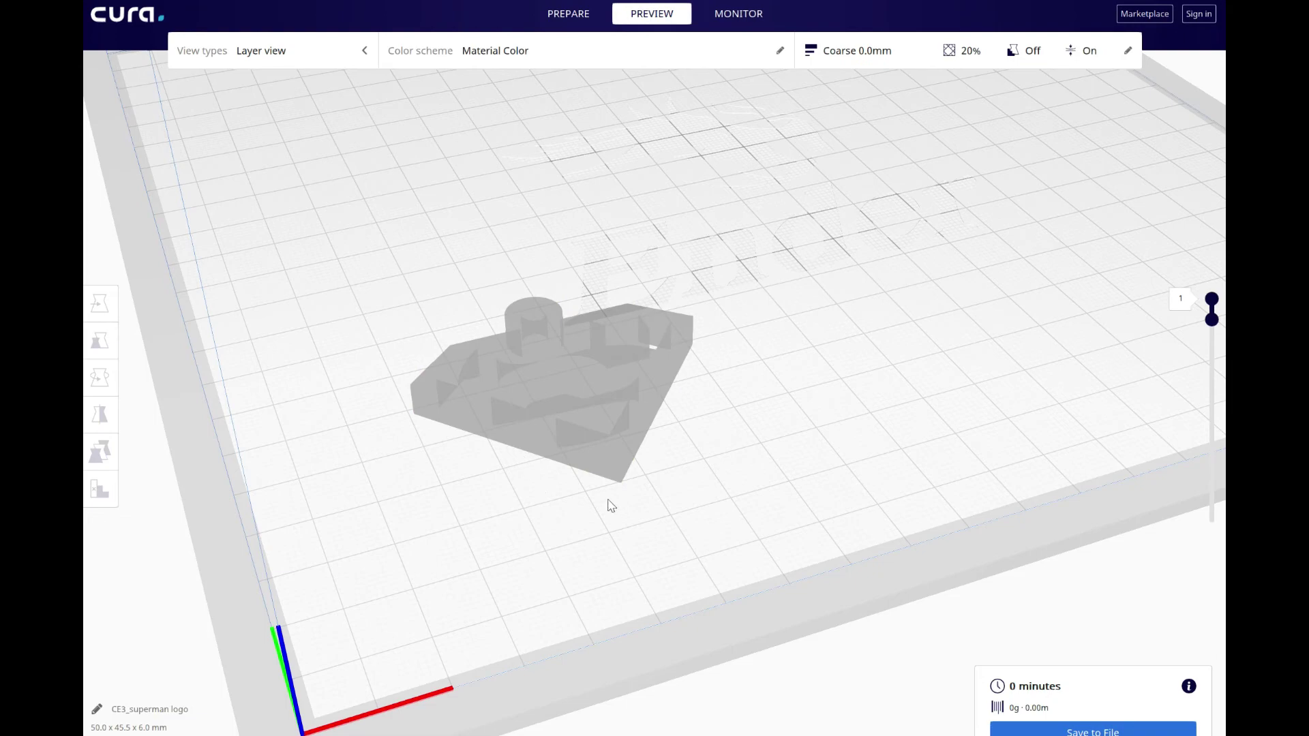
mouse_move(612, 505)
right_mouse_down()
mouse_move(567, 509)
mouse_move(754, 497)
mouse_move(602, 500)
right_mouse_up()
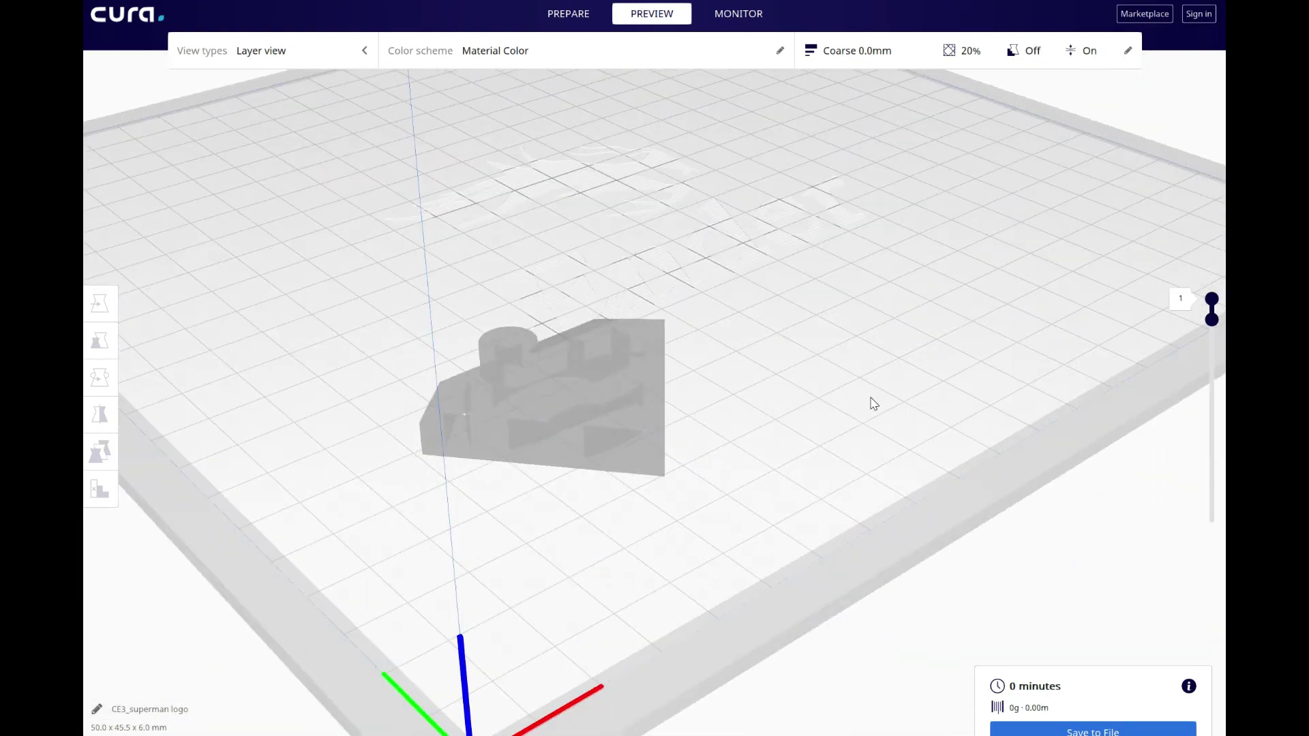
left_click_drag(1220, 329, 1220, 557)
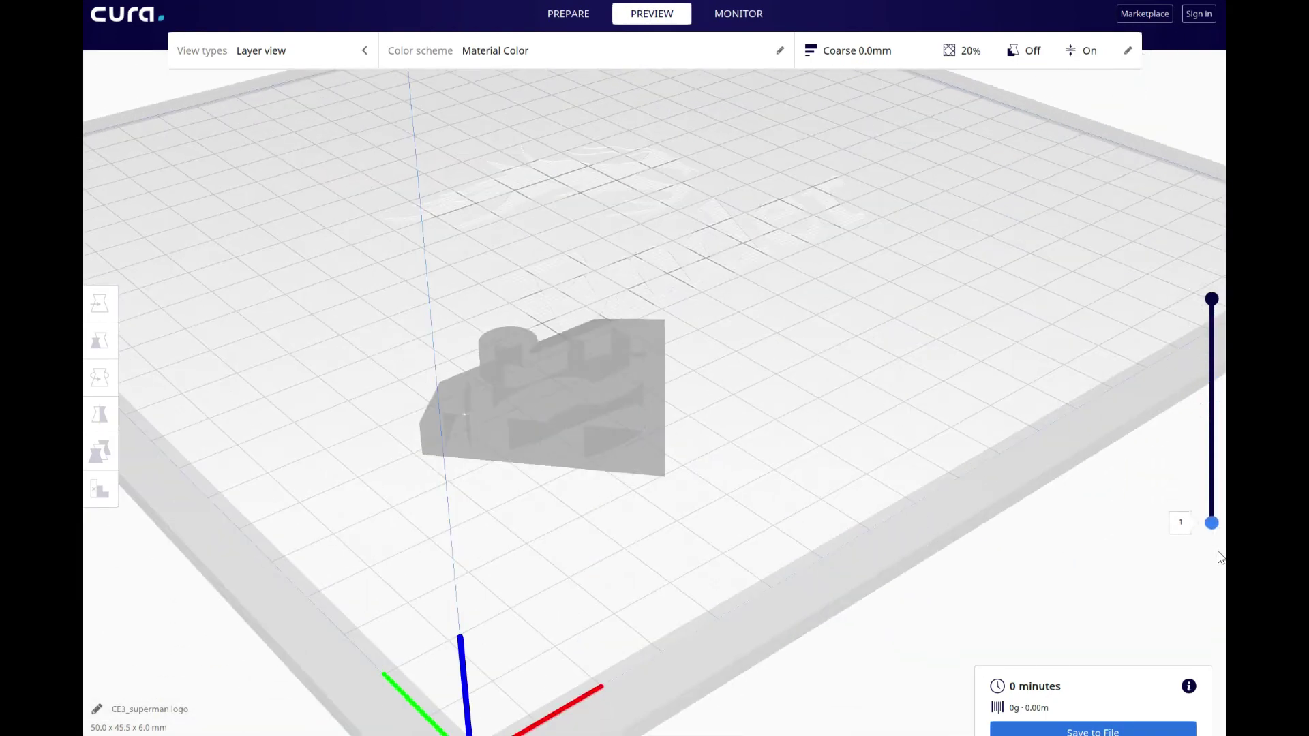
mouse_move(1212, 300)
left_mouse_down()
mouse_move(1213, 523)
mouse_move(1213, 300)
left_mouse_up()
Step: Back in Prepare, set Layer Height to 0.3 mm so the model re-slices
left_click(588, 15)
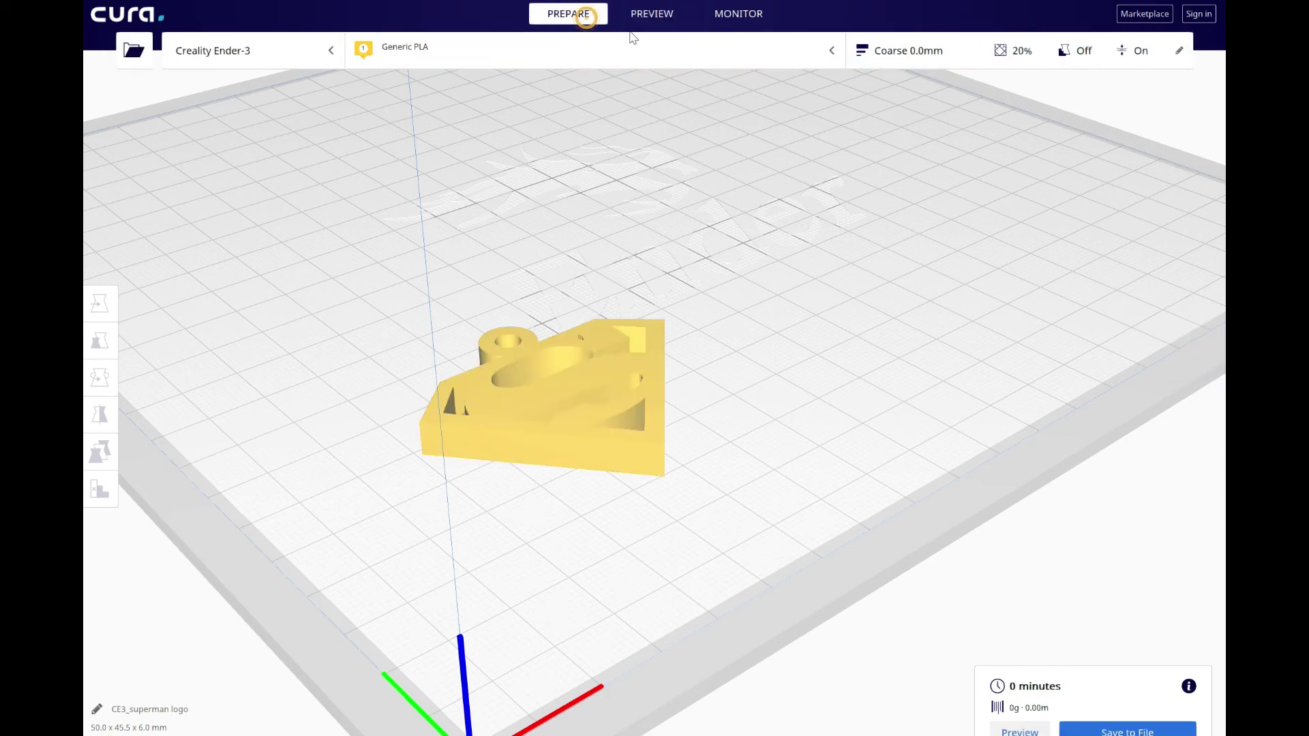
left_click(951, 63)
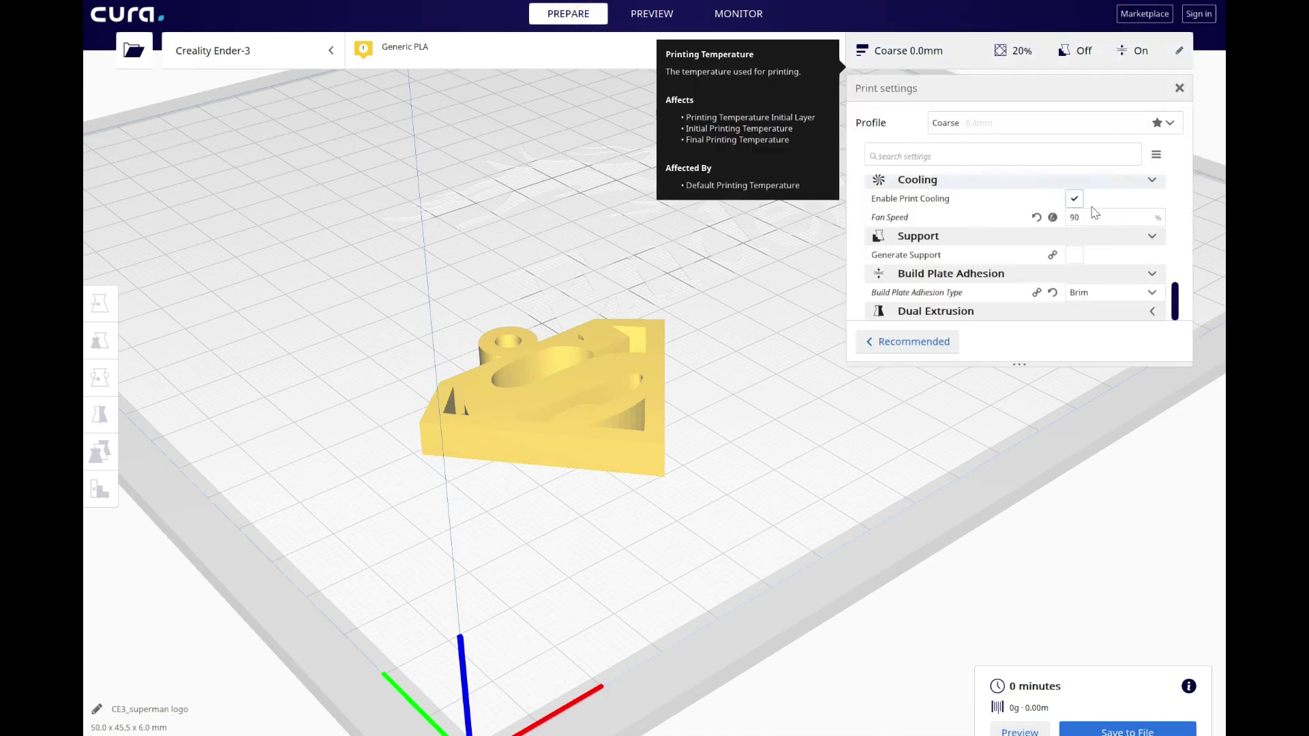
scroll(1088, 215, "up", 3)
scroll(1116, 196, "up", 3)
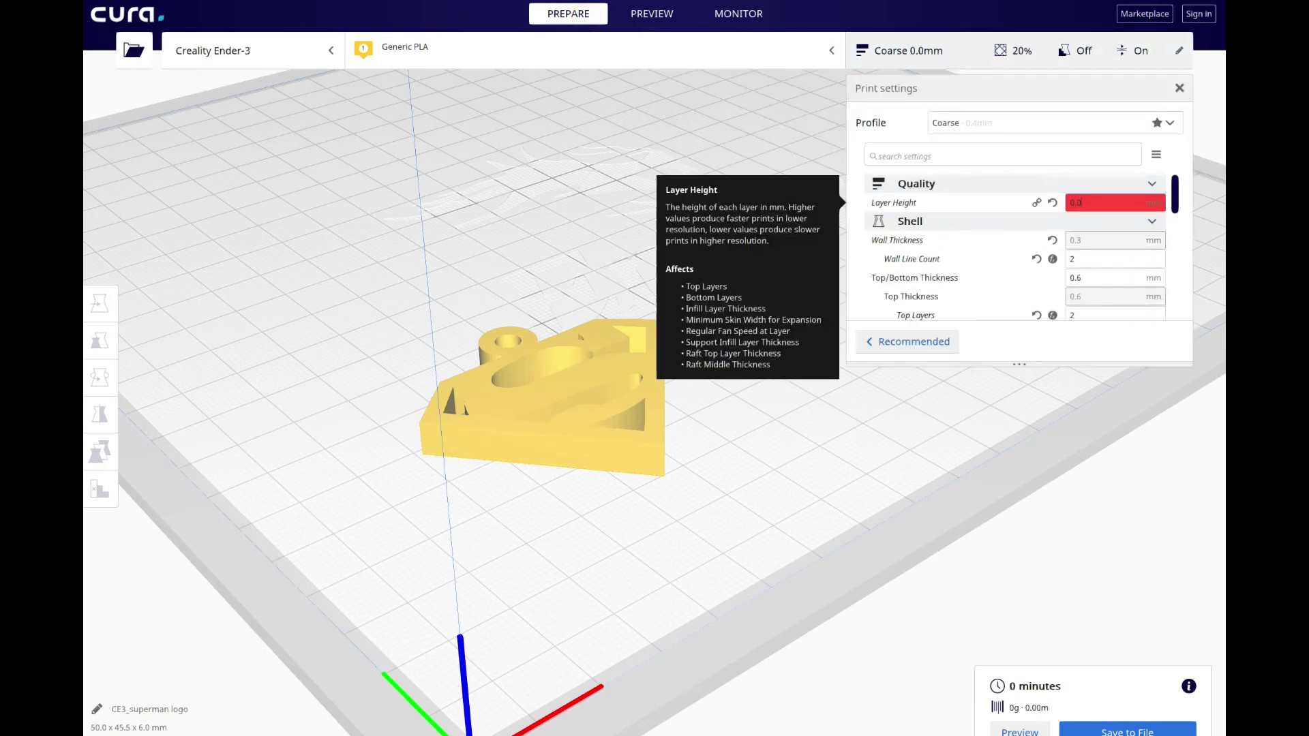
type("3")
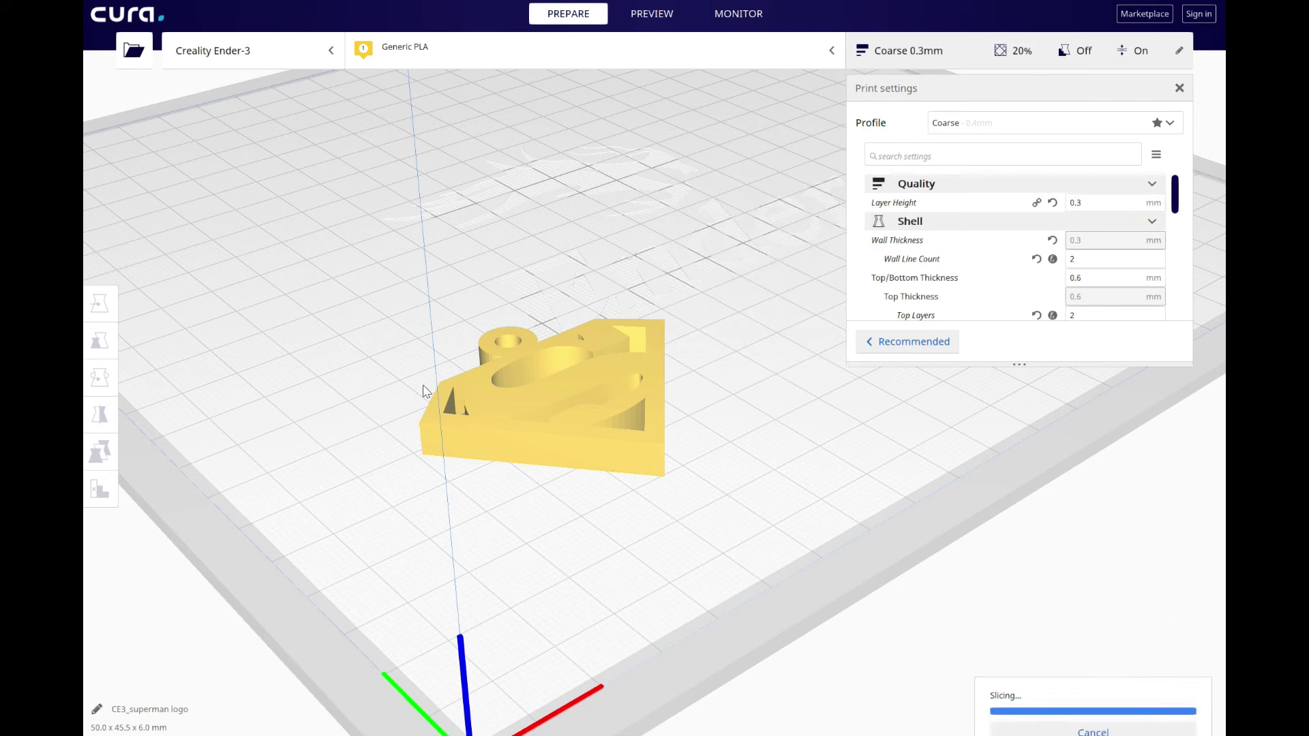
scroll(430, 395, "up", 3)
scroll(513, 445, "up", 2)
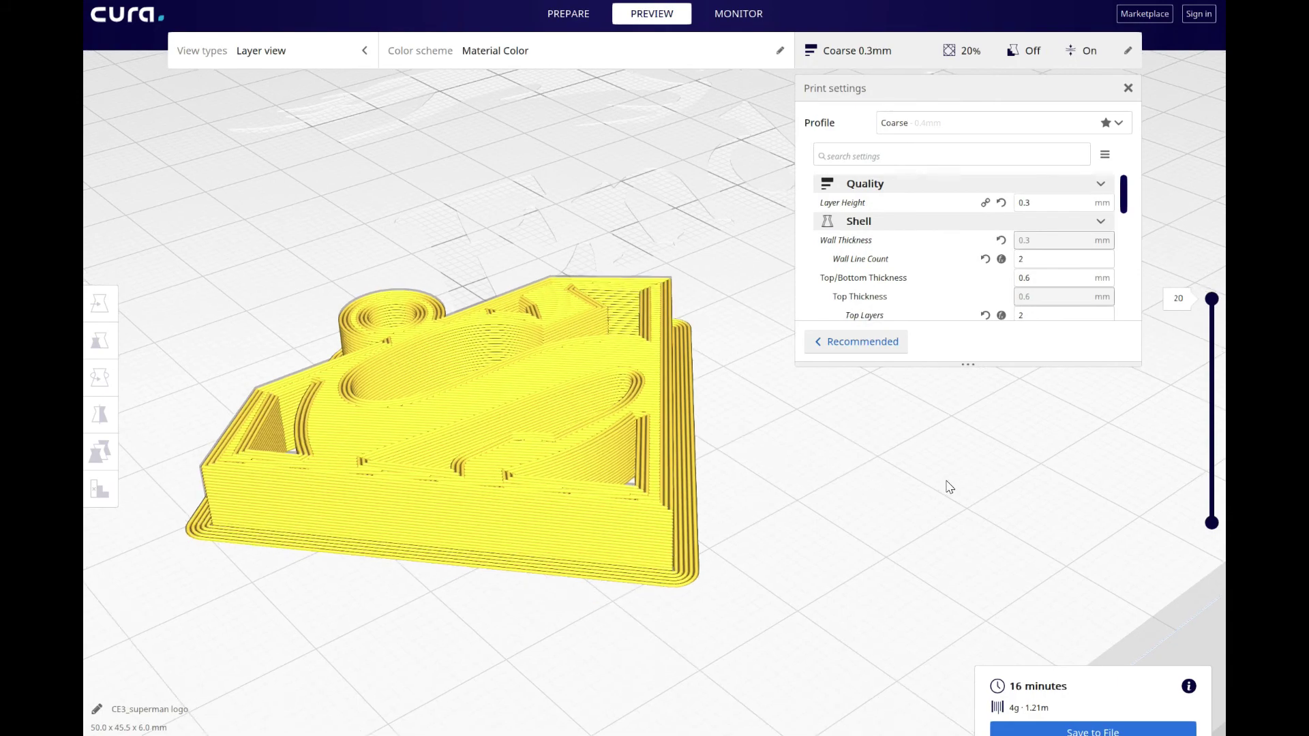
Step: Zoom, pan and orbit around the sliced shield, closing the print settings panel
scroll(831, 486, "up", 5)
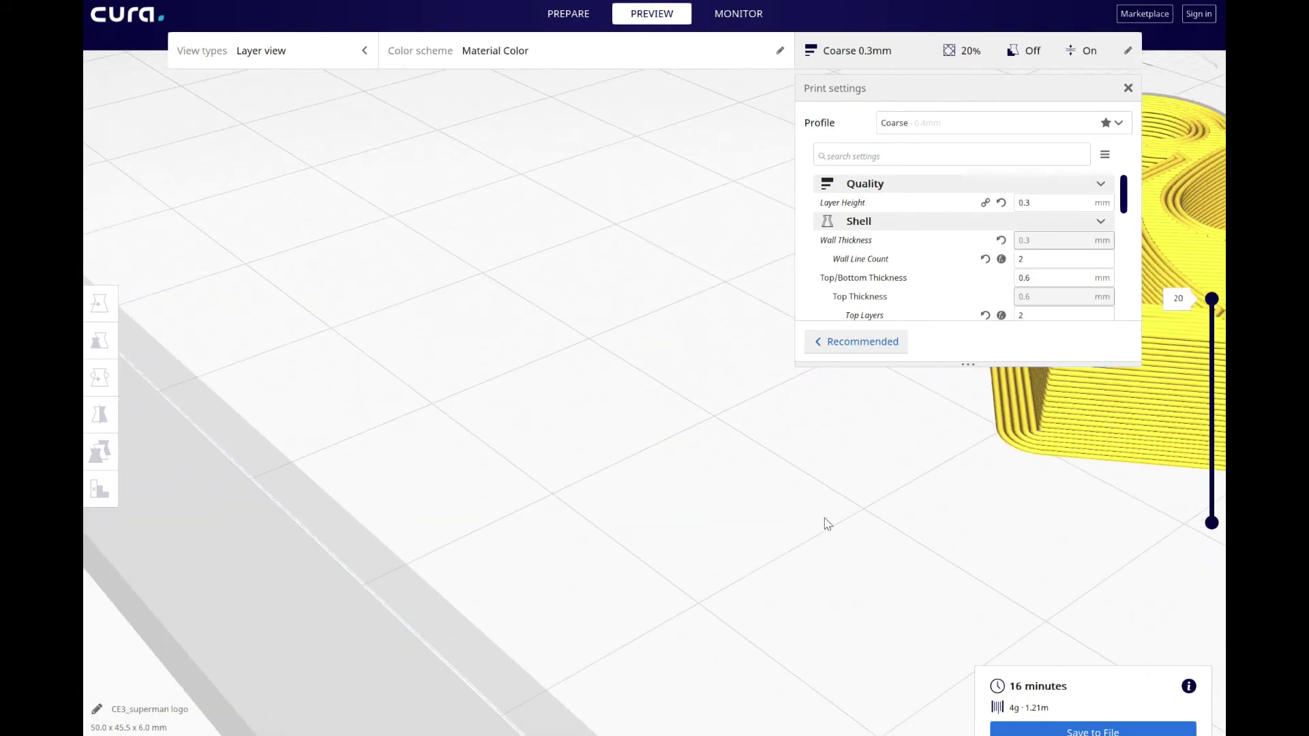
scroll(539, 505, "up", 2)
middle_click_drag(811, 447, 502, 468)
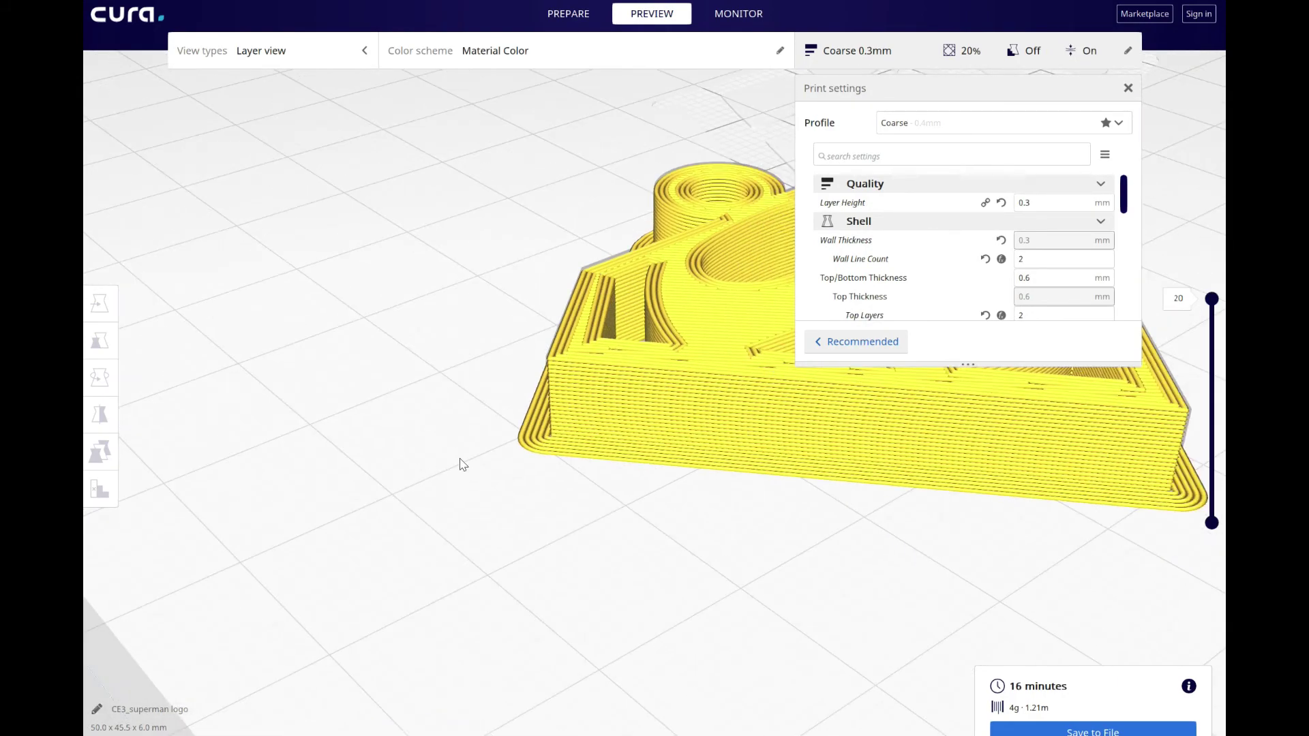
right_click_drag(825, 564, 620, 550)
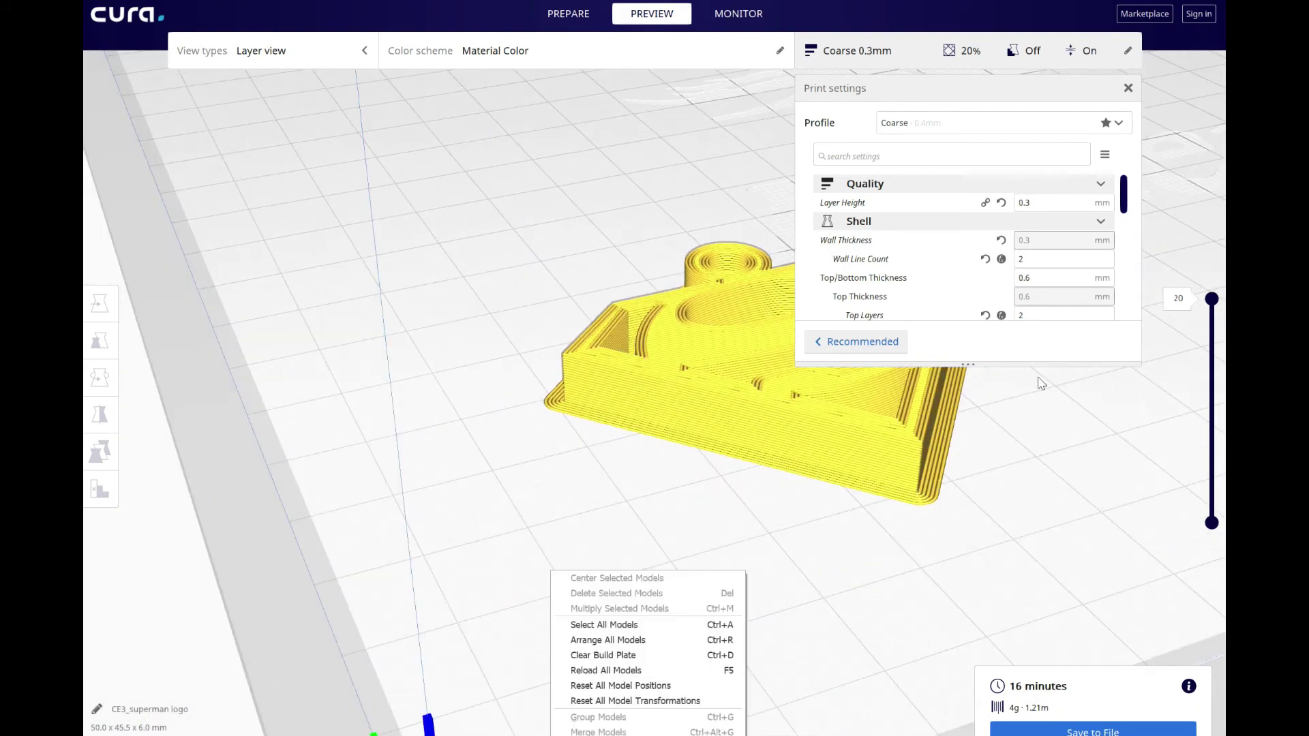
left_click(914, 53)
right_click_drag(1028, 216, 1009, 262)
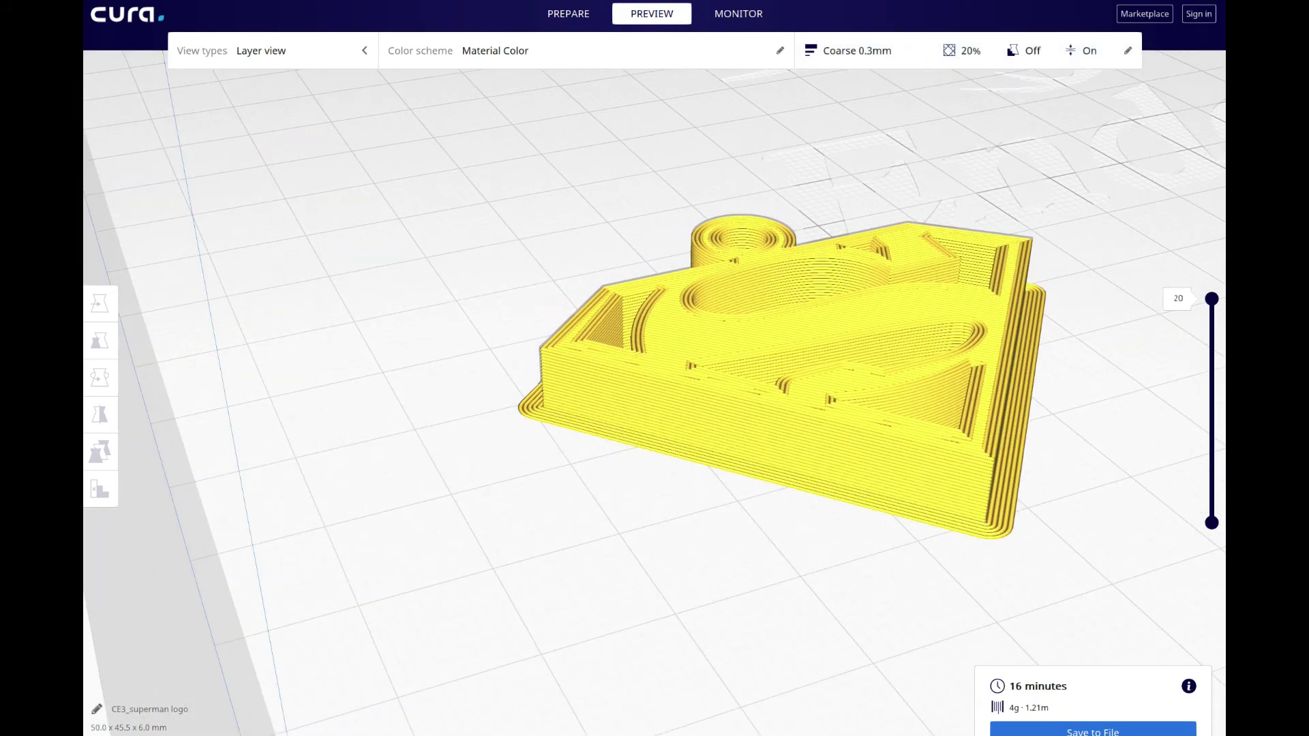
Step: Cut the preview to layer 13 to view the grid infill, then restore all 20 layers
left_click_drag(1214, 310, 1211, 380)
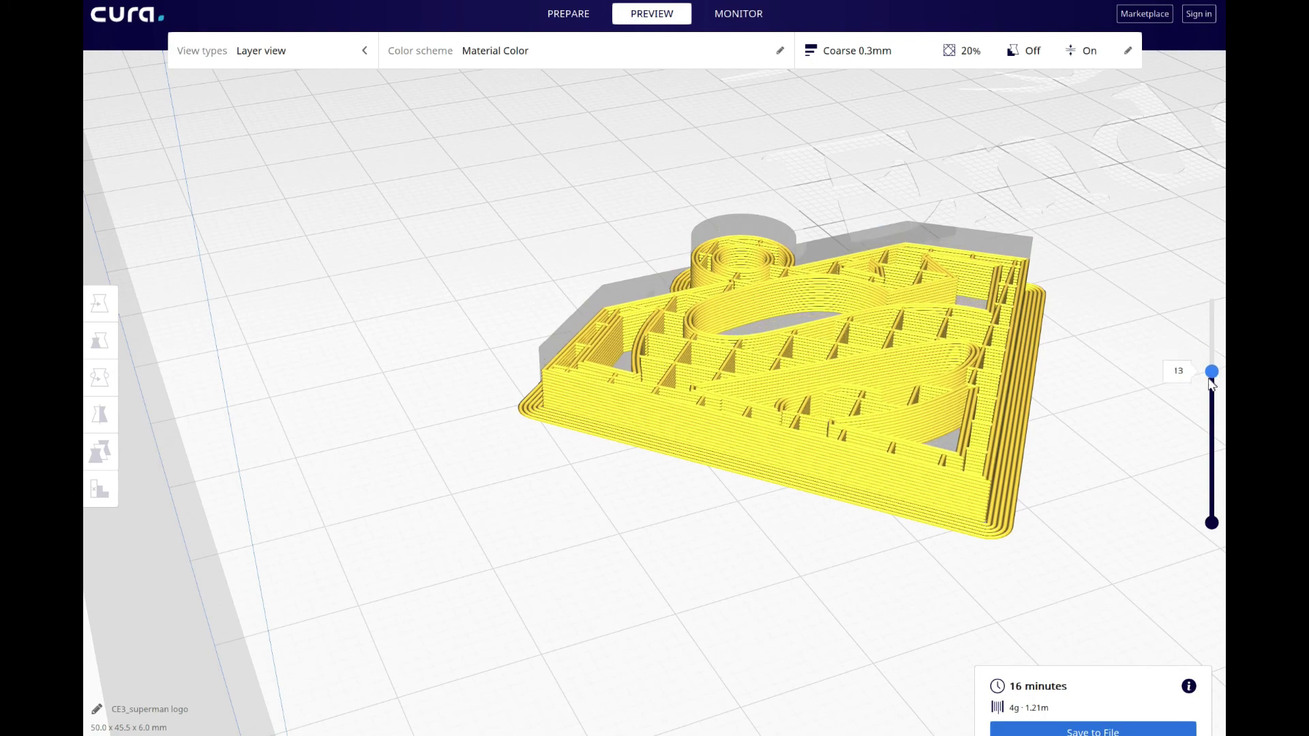
right_click(1119, 329)
right_click(1088, 375)
right_click_drag(1087, 375, 1032, 346)
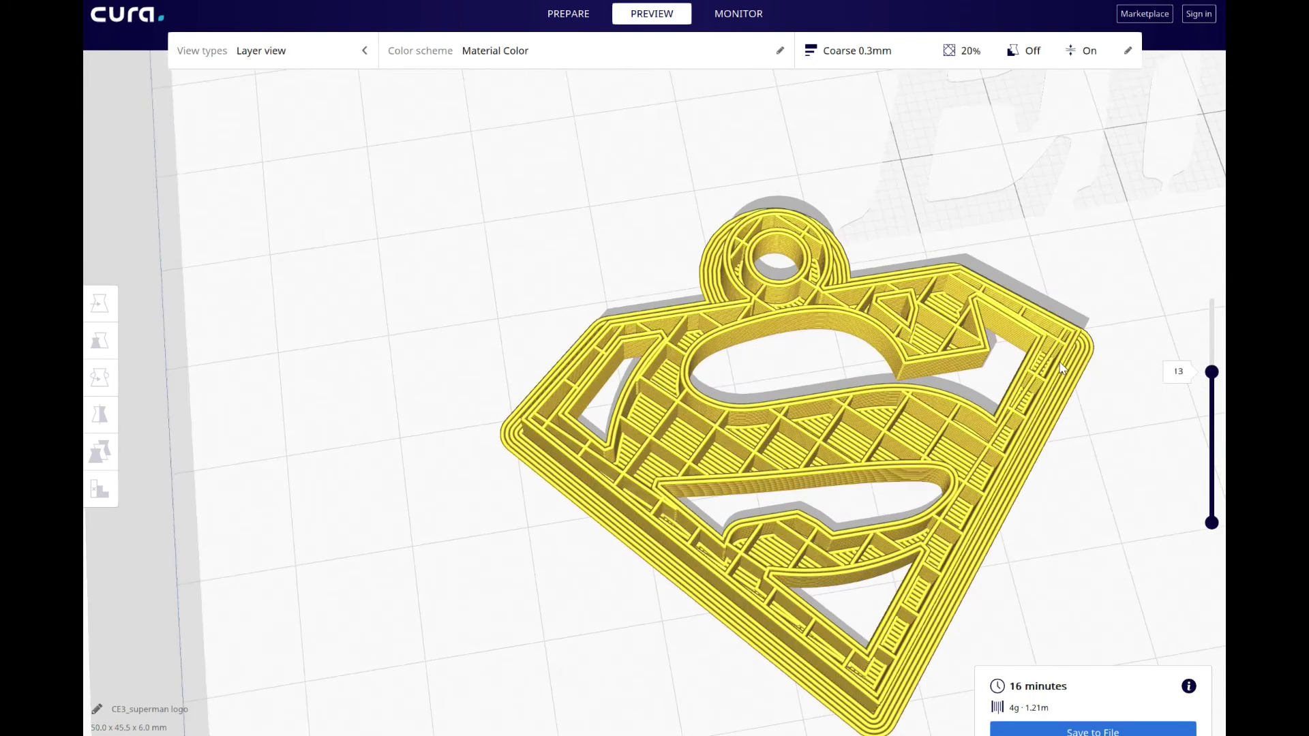
mouse_move(1212, 371)
left_mouse_down()
mouse_move(1224, 286)
mouse_move(1212, 503)
mouse_move(1213, 298)
left_mouse_up()
mouse_move(1122, 327)
right_mouse_down()
mouse_move(1072, 286)
mouse_move(992, 266)
mouse_move(946, 236)
mouse_move(1004, 377)
right_mouse_up()
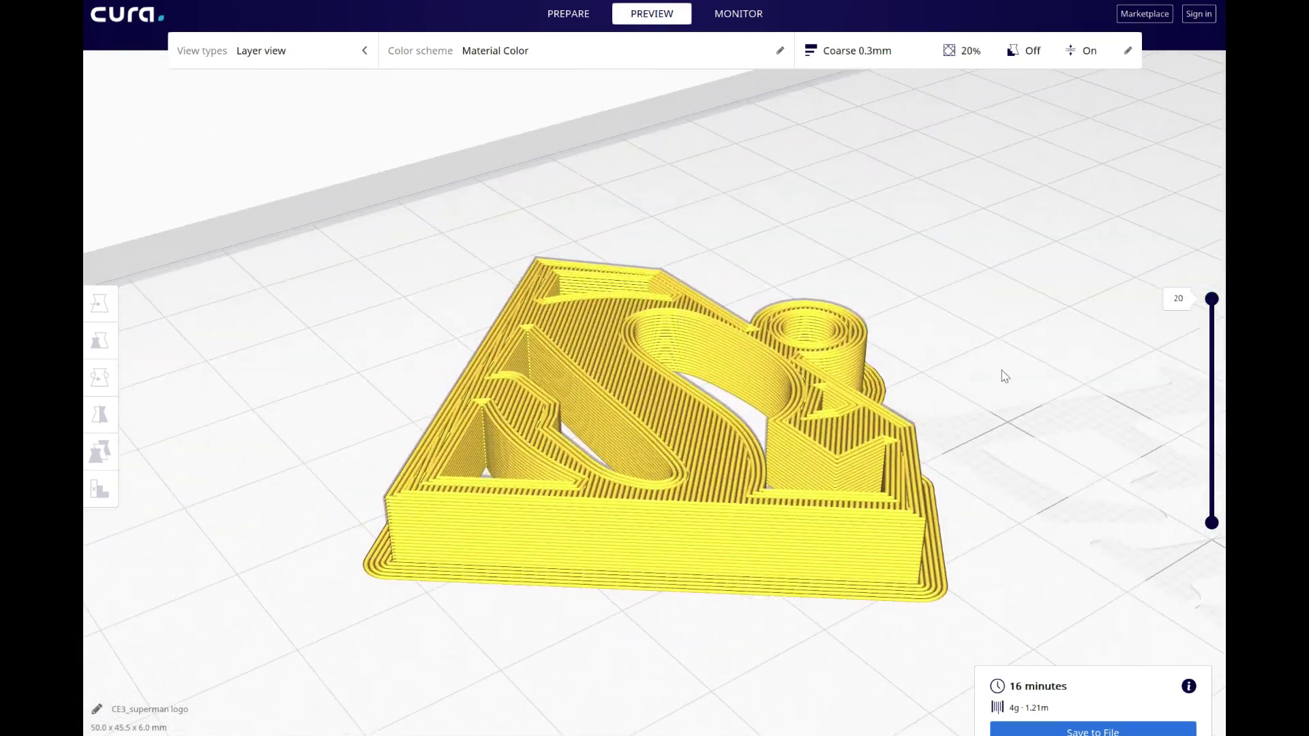
Step: Save the sliced G-code as 'CE3_superman logo' to the Desktop
left_click(1111, 728)
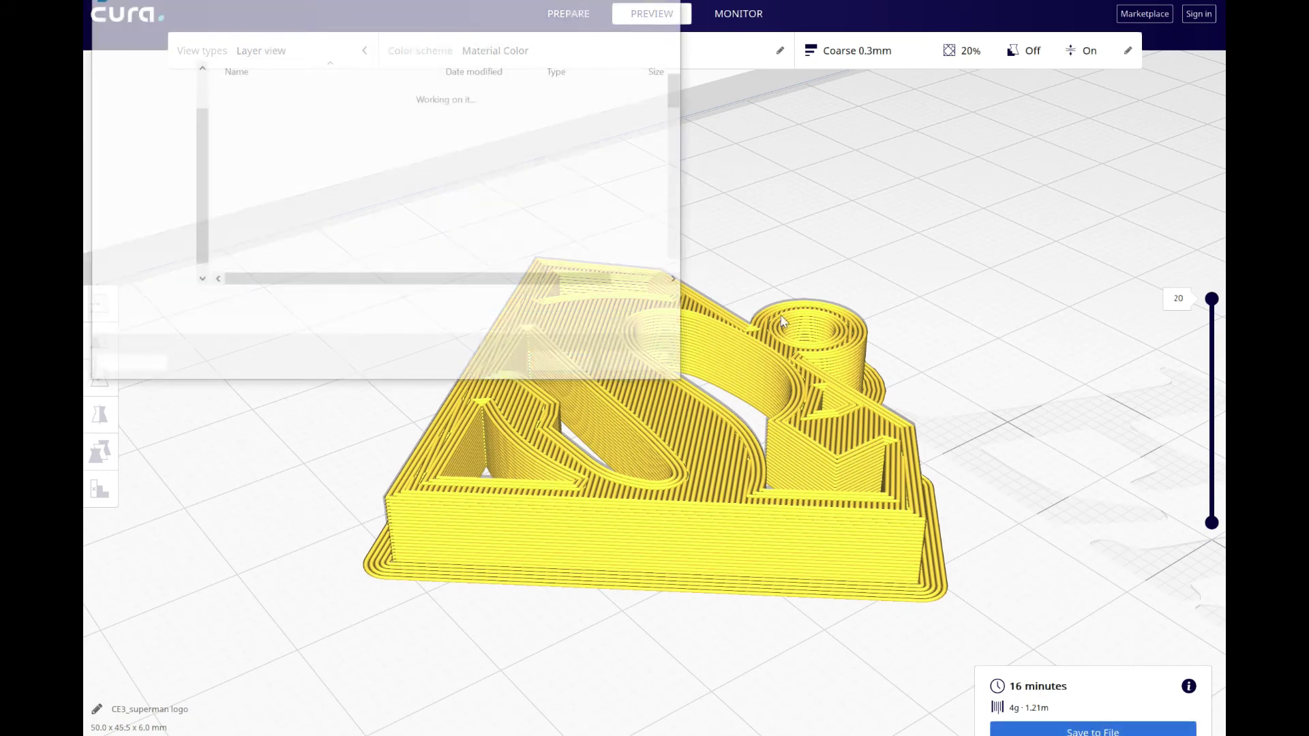
left_click(140, 111)
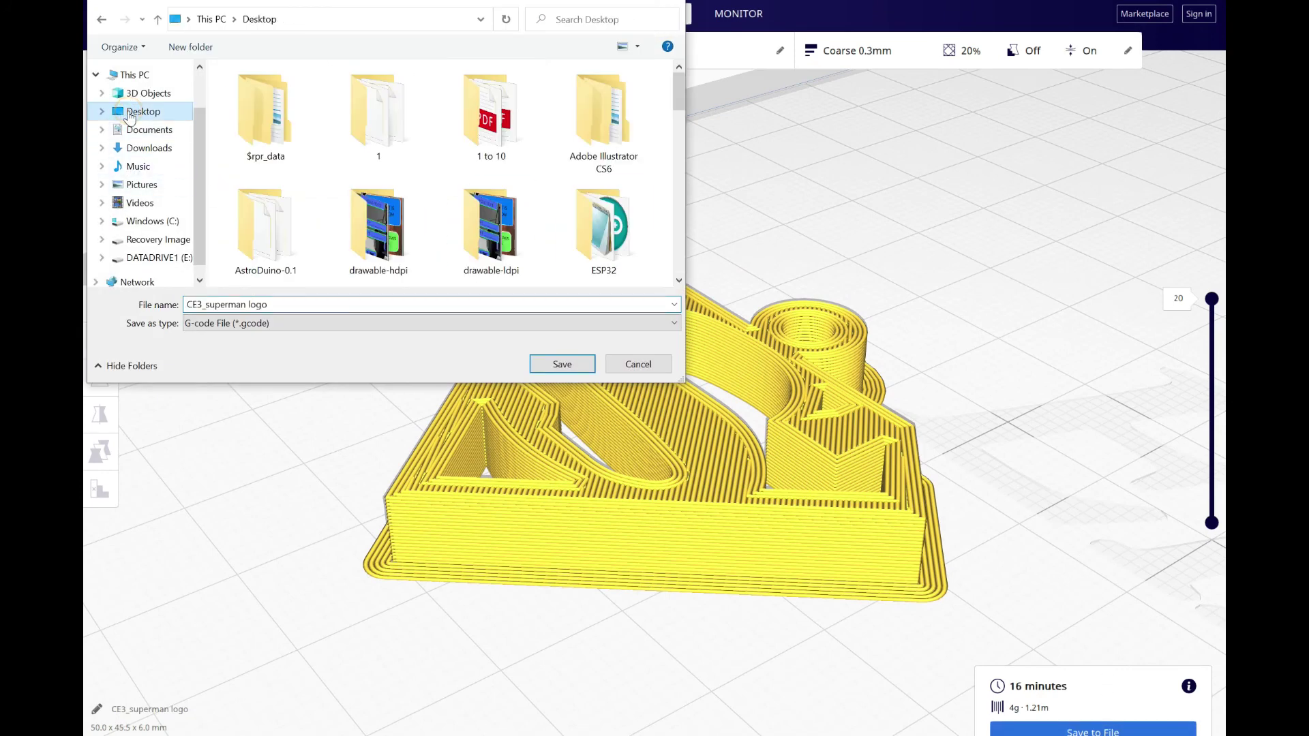
left_click(562, 365)
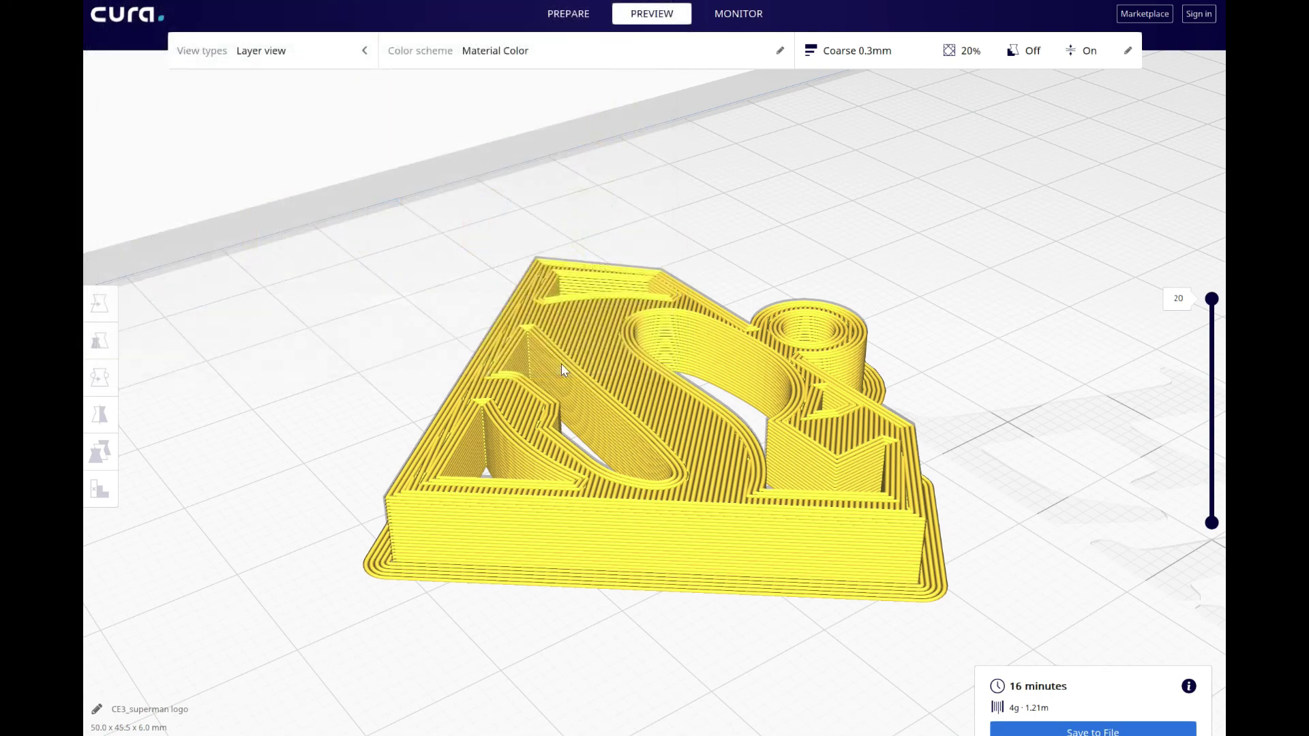